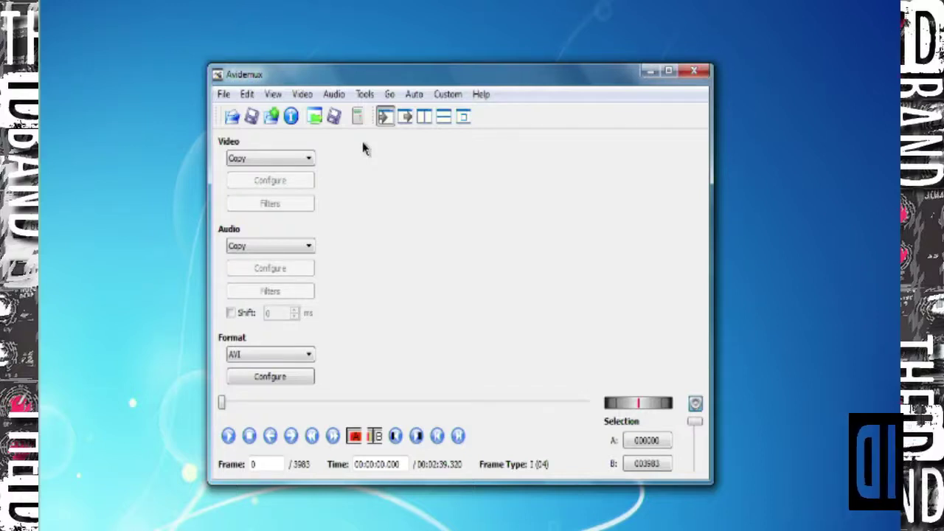
# View the Avidemux version information from the Help menu, then close it
pyautogui.click(480, 96)
pyautogui.click(512, 174)
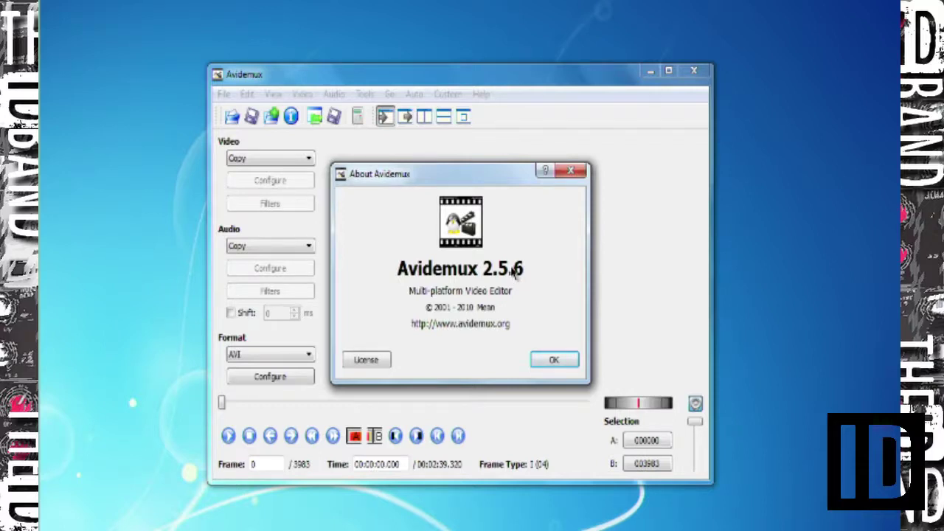
pyautogui.click(553, 361)
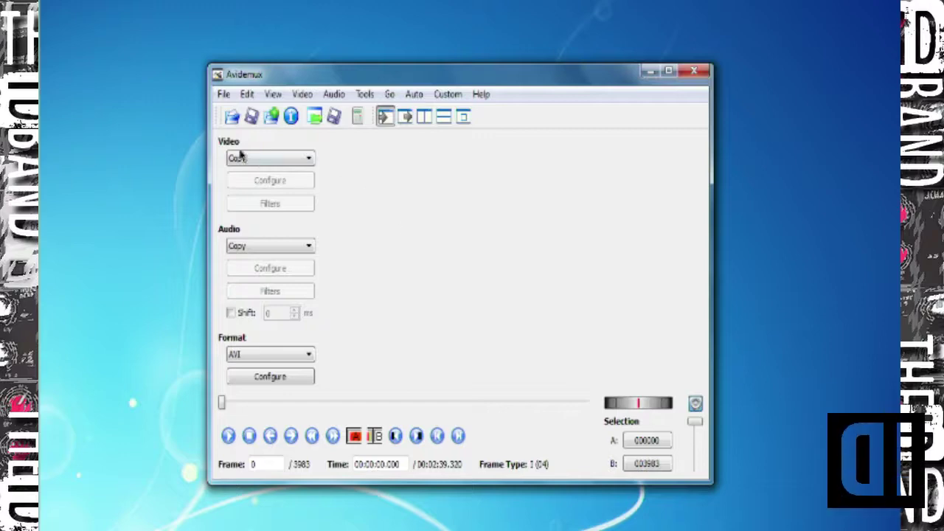
# Load Clips_Royalty_Free_Videos_2min57cut.mpg from the Videos library
pyautogui.click(231, 116)
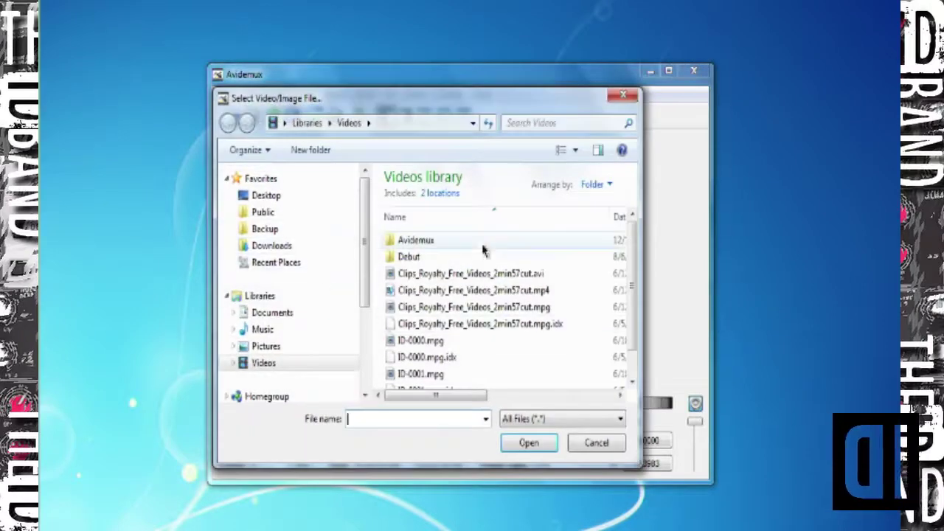
pyautogui.click(486, 310)
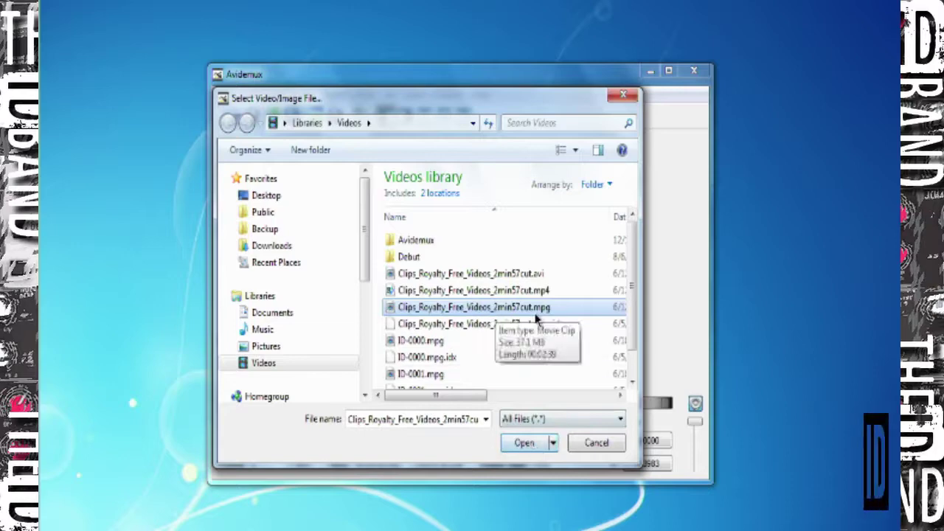
pyautogui.click(523, 443)
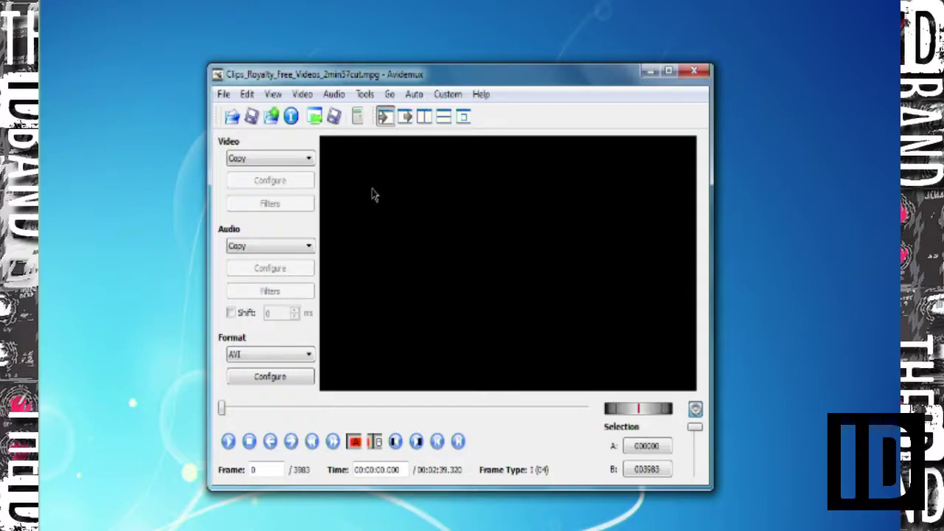
# Choose MPEG-4 ASP (Xvid) as the video codec and bring up its encoder configuration
pyautogui.click(279, 164)
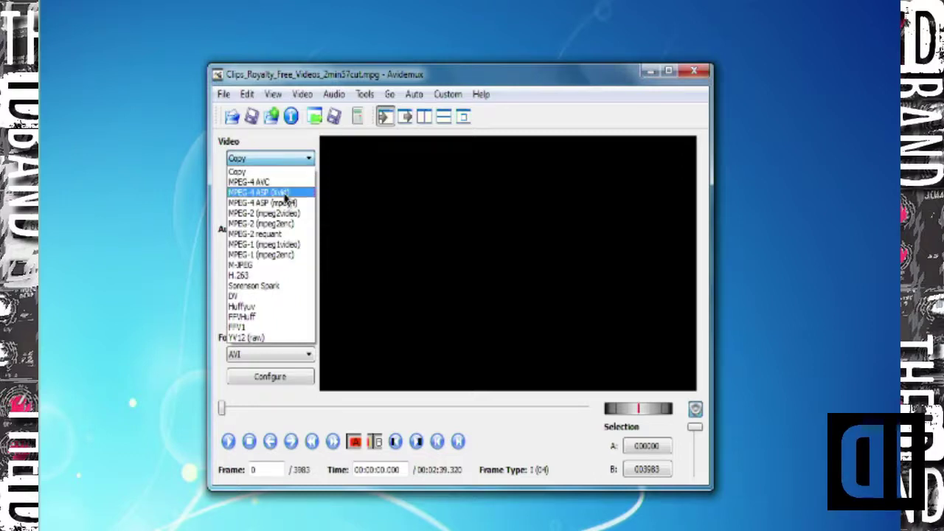
pyautogui.click(284, 192)
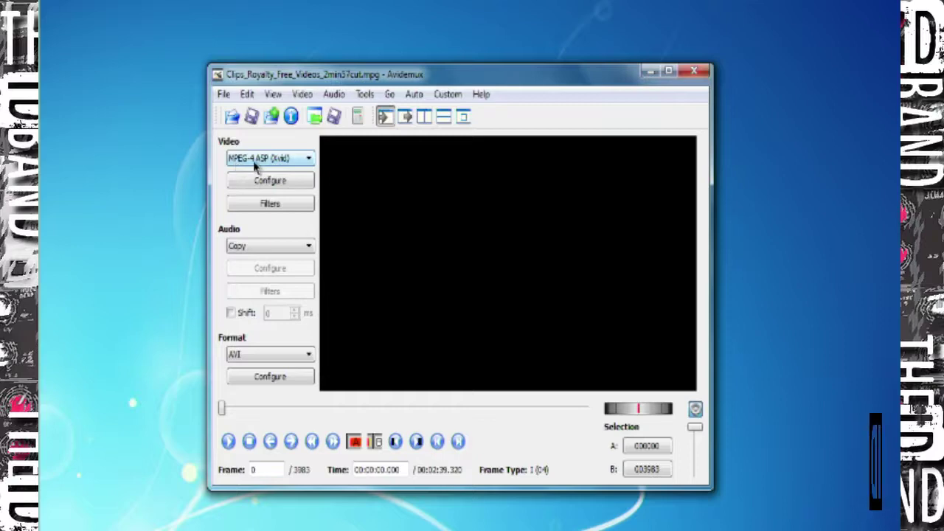
pyautogui.click(308, 160)
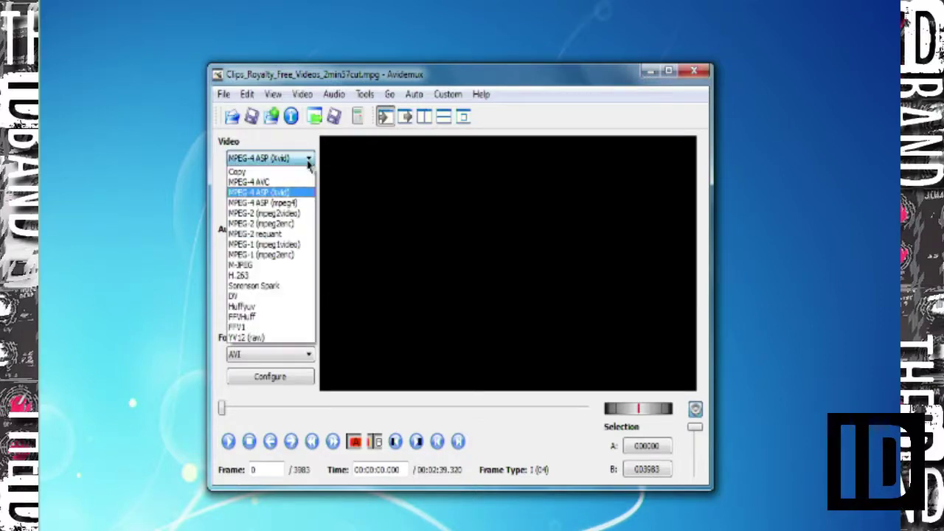
pyautogui.click(287, 193)
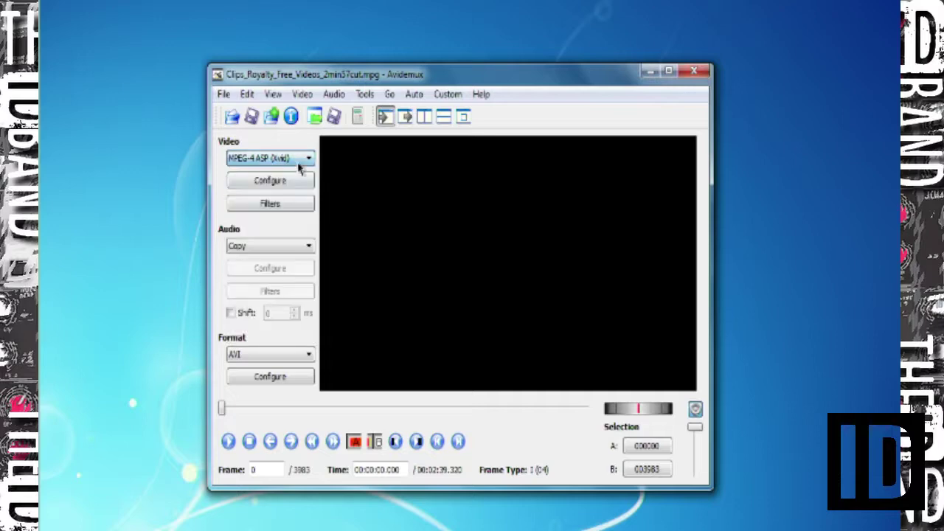
pyautogui.click(282, 185)
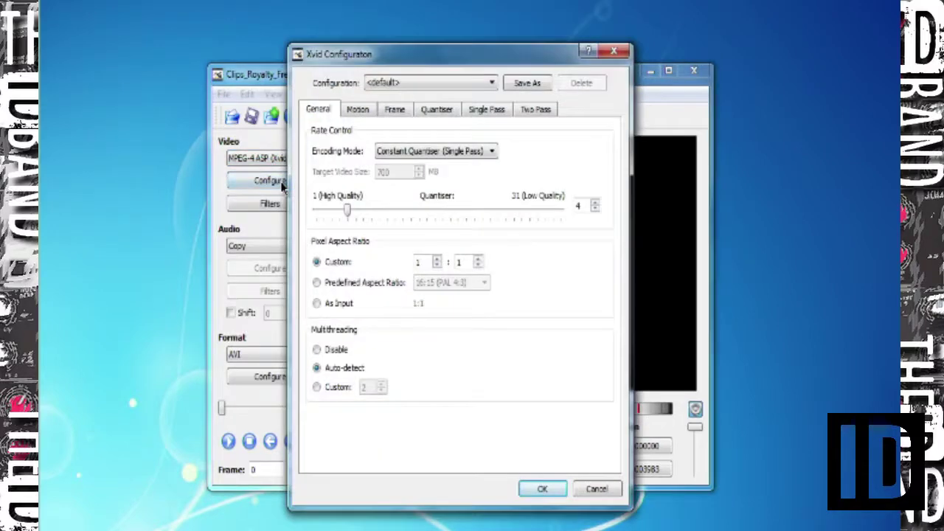
# Switch Xvid encoding to Video Size (Two Pass) at 700 MB, then bring up the PDF guide
pyautogui.moveTo(383, 67)
pyautogui.mouseDown()
pyautogui.moveTo(401, 58)
pyautogui.moveTo(446, 70)
pyautogui.moveTo(366, 59)
pyautogui.moveTo(381, 57)
pyautogui.mouseUp()
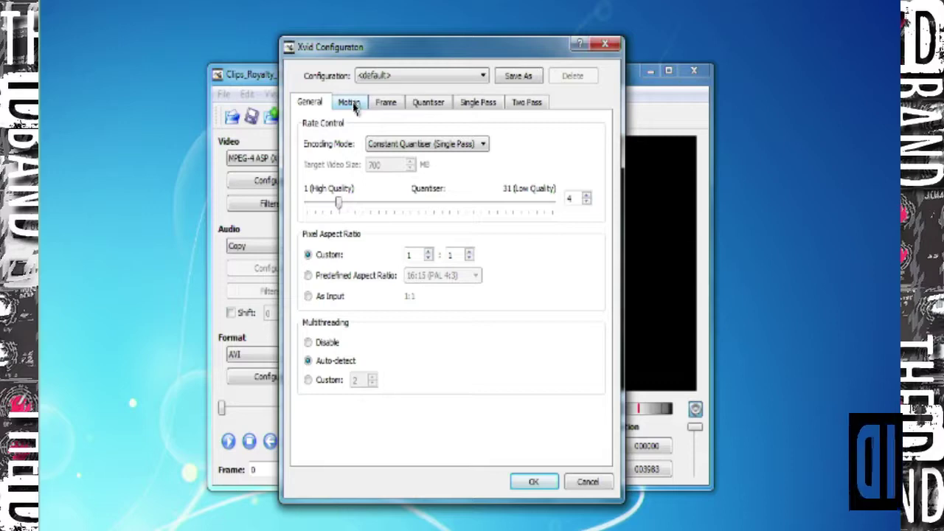
pyautogui.press('Tab')
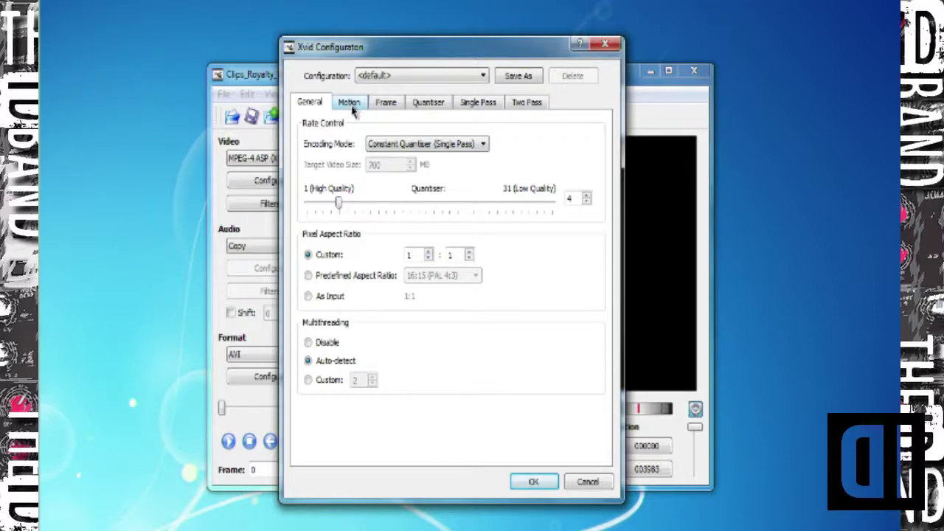
pyautogui.click(443, 145)
pyautogui.click(446, 148)
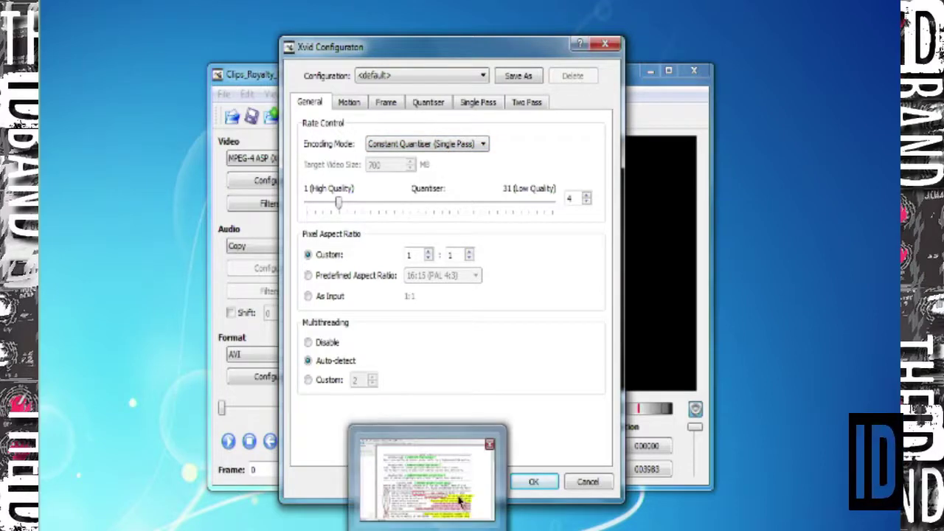
pyautogui.click(443, 146)
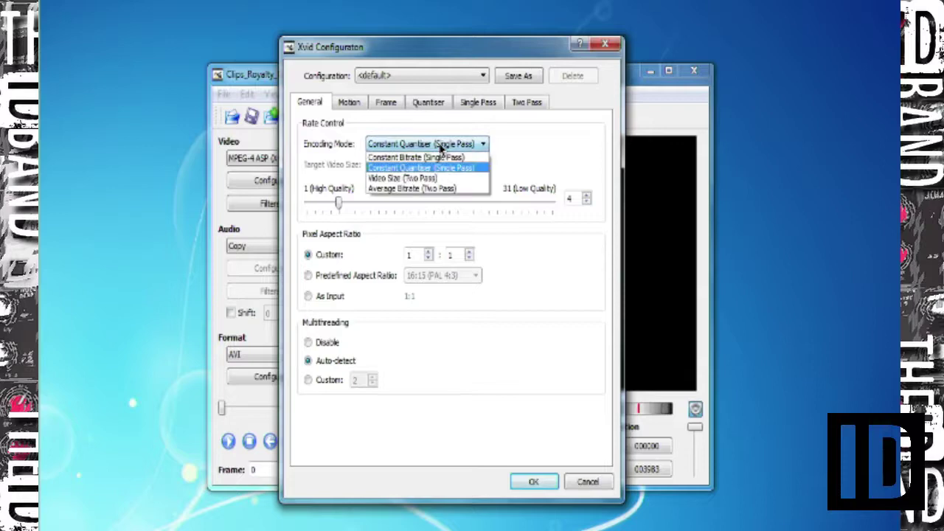
pyautogui.click(413, 179)
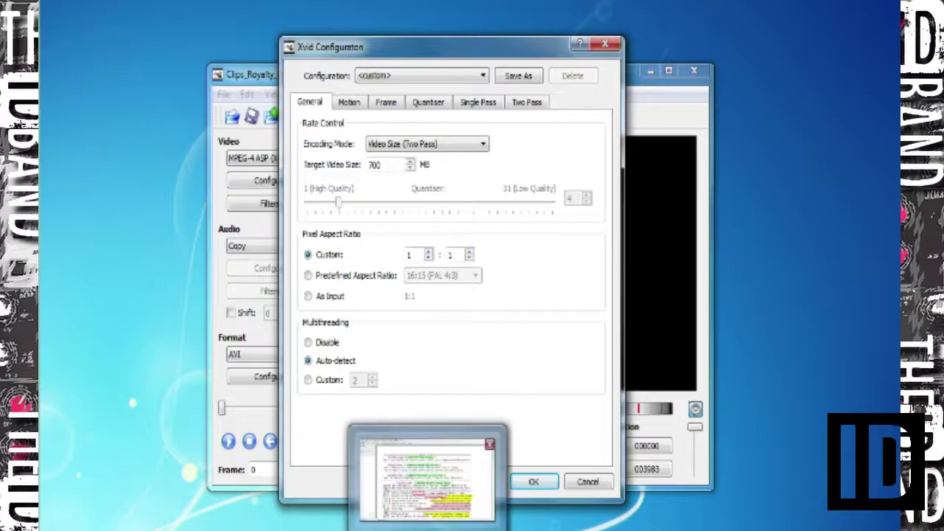
pyautogui.click(434, 476)
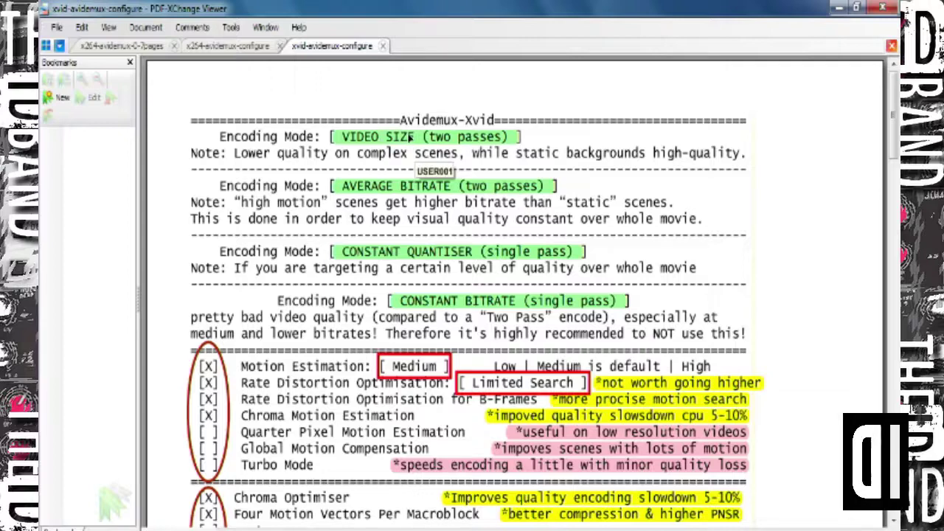
# Scroll through the xvid-avidemux-configure PDF down to its Two Pass section and back
pyautogui.scroll(-1, 409, 138)
pyautogui.scroll(-1, 477, 243)
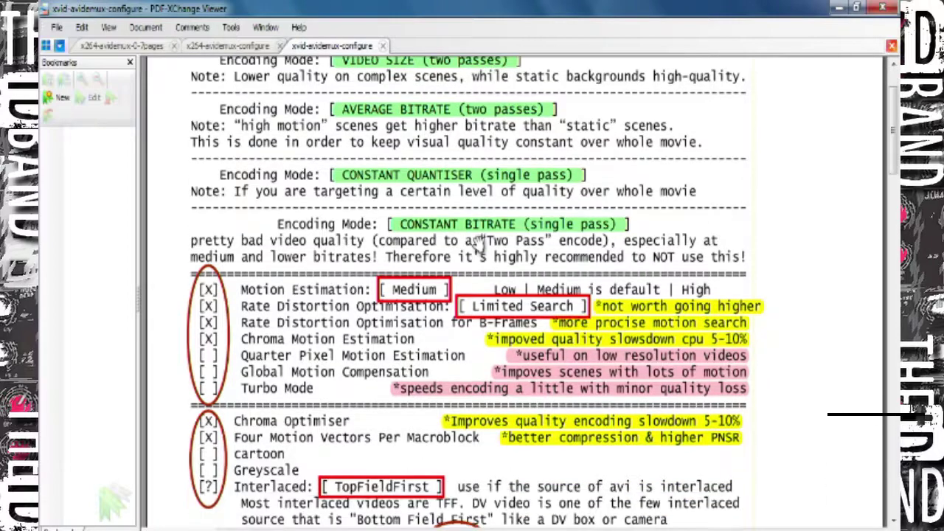
pyautogui.scroll(-4, 486, 262)
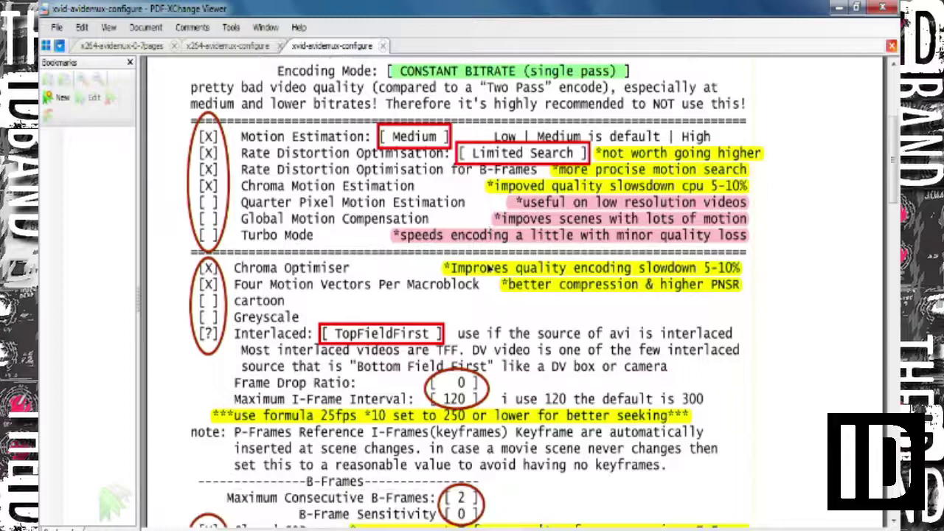
pyautogui.scroll(-1, 489, 280)
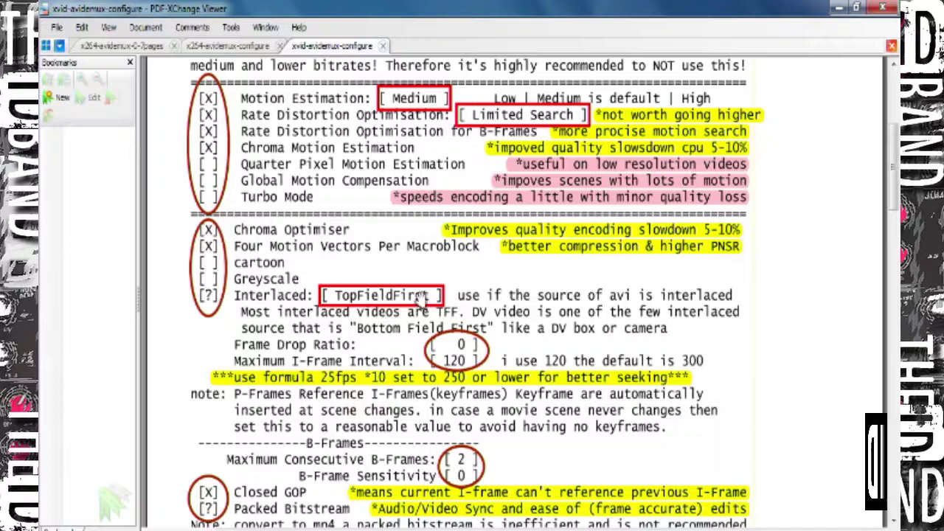
pyautogui.scroll(-1, 420, 299)
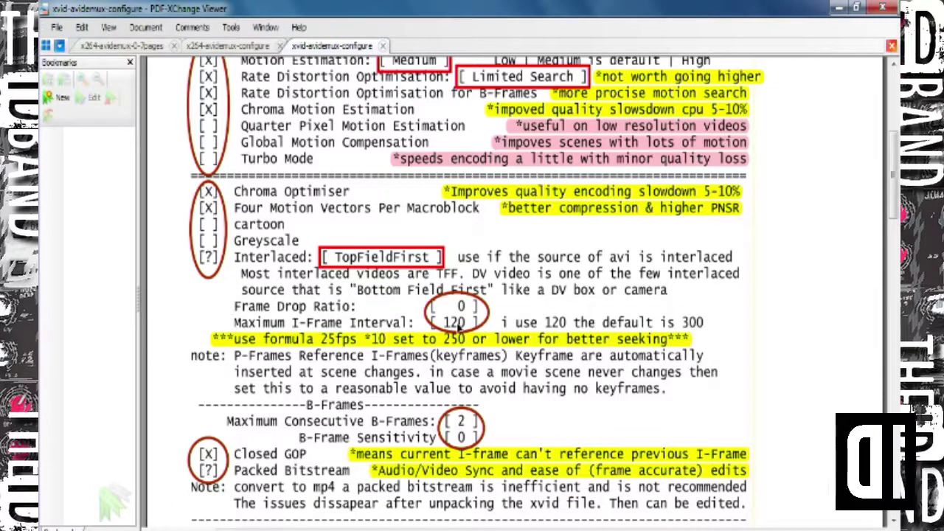
pyautogui.scroll(-1, 458, 330)
pyautogui.scroll(-3, 457, 317)
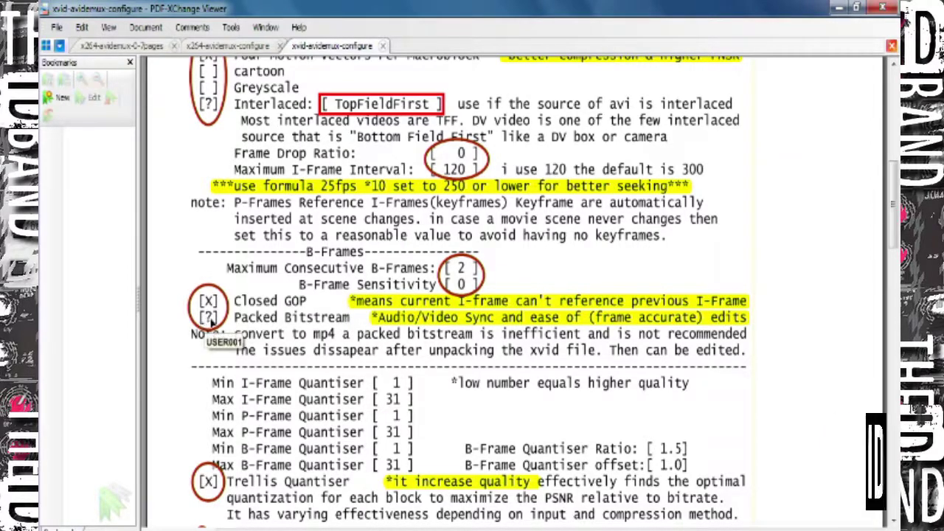
pyautogui.scroll(-3, 443, 347)
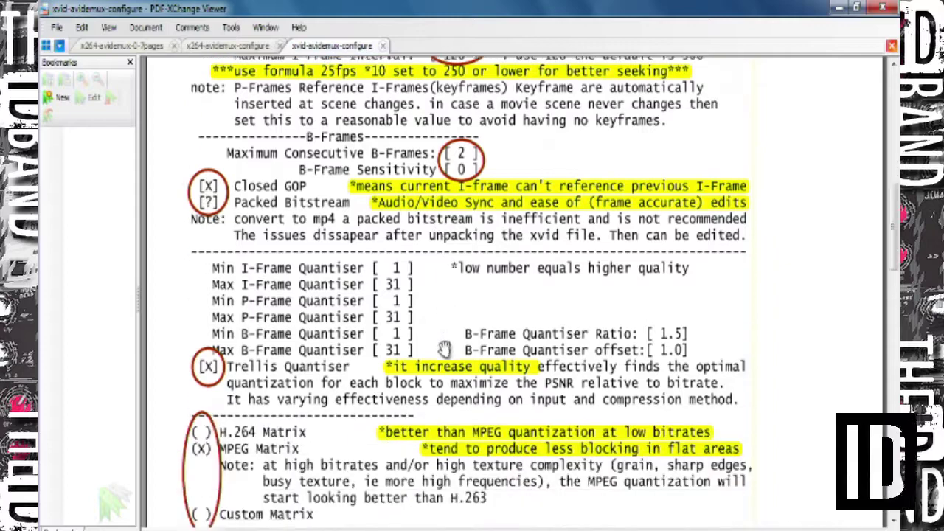
pyautogui.scroll(-2, 444, 348)
pyautogui.scroll(1, 393, 258)
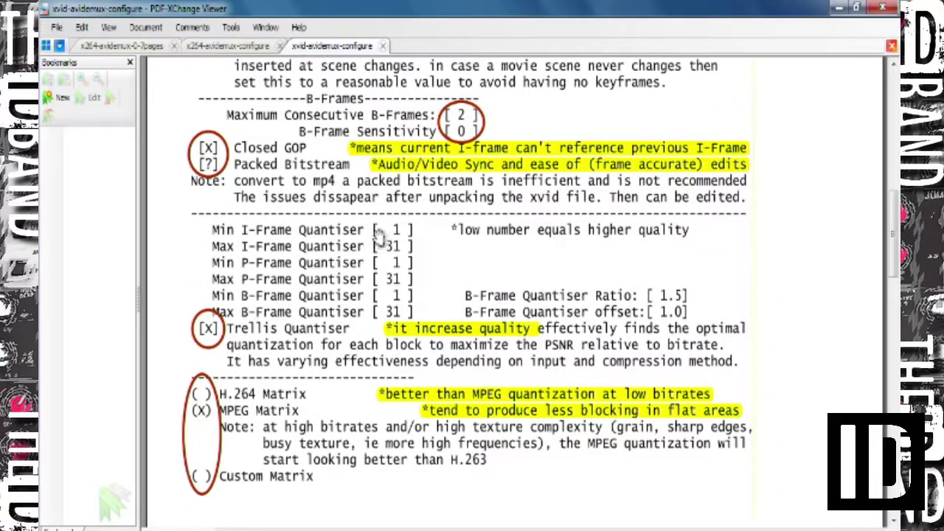
pyautogui.scroll(-1, 393, 372)
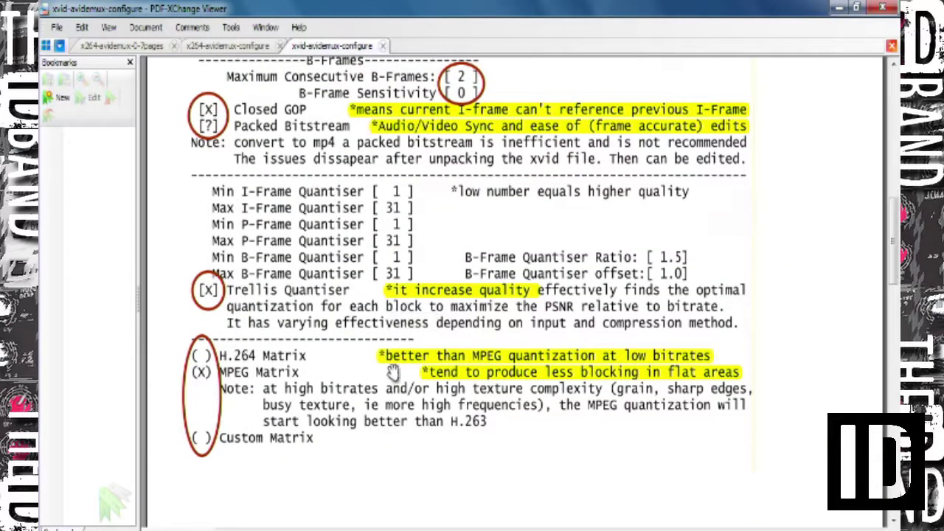
pyautogui.scroll(-13, 393, 373)
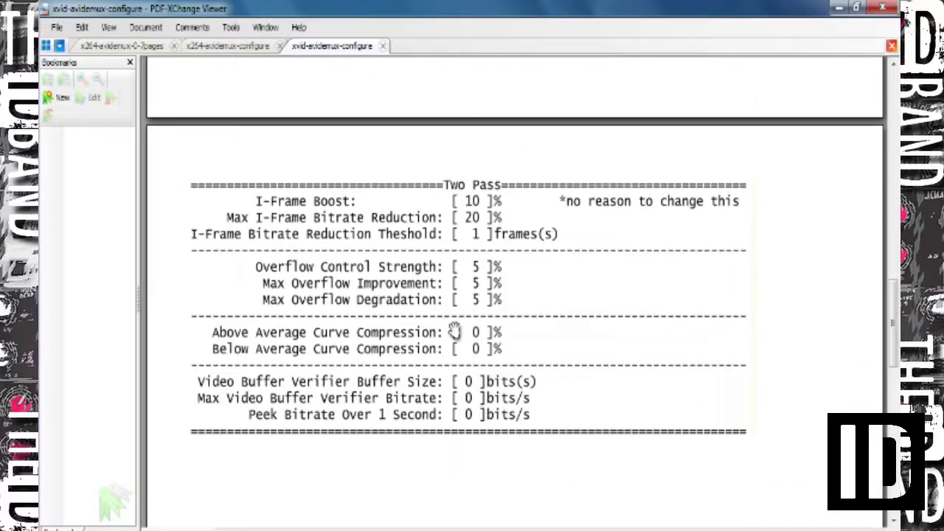
pyautogui.scroll(-2, 454, 331)
pyautogui.scroll(20, 454, 331)
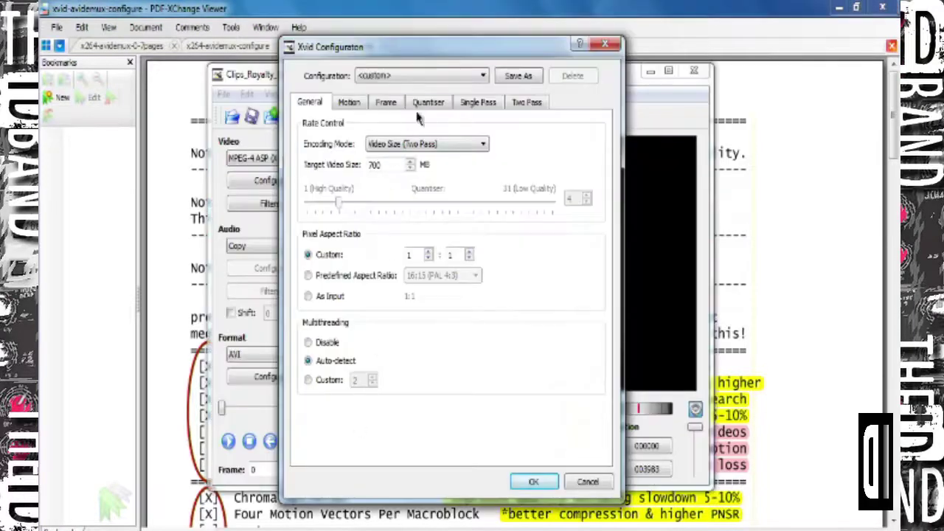
# Load the Laramie-CQ7 preset and review the Motion, Frame, Quantiser, Single Pass and Two Pass tabs
pyautogui.click(428, 77)
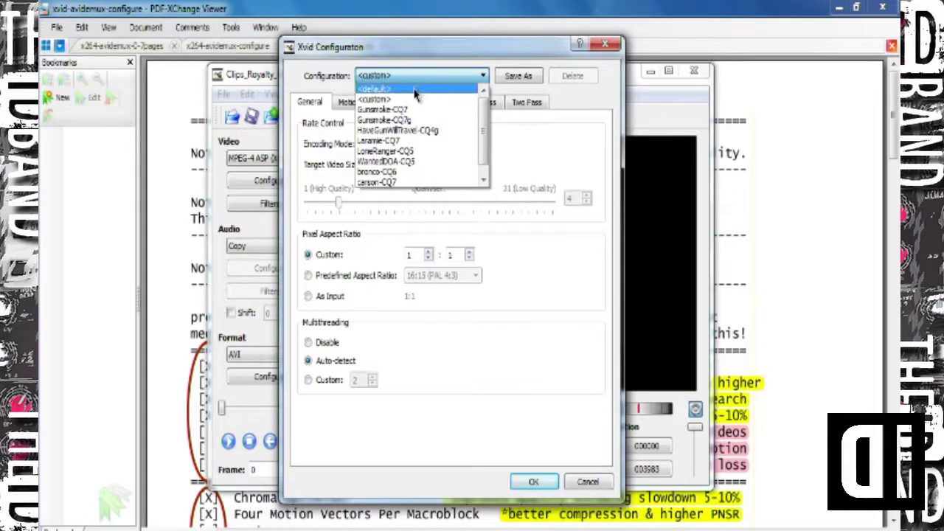
pyautogui.click(380, 142)
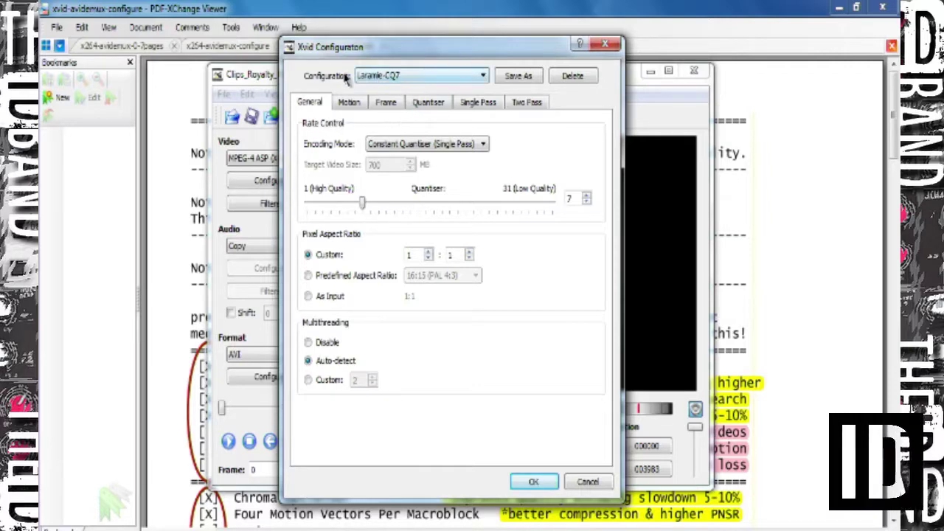
pyautogui.click(351, 104)
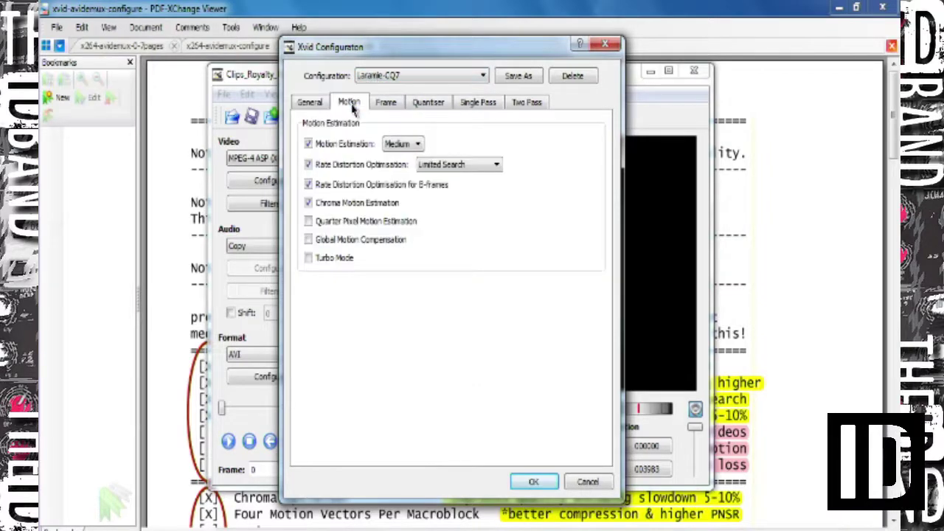
pyautogui.click(387, 104)
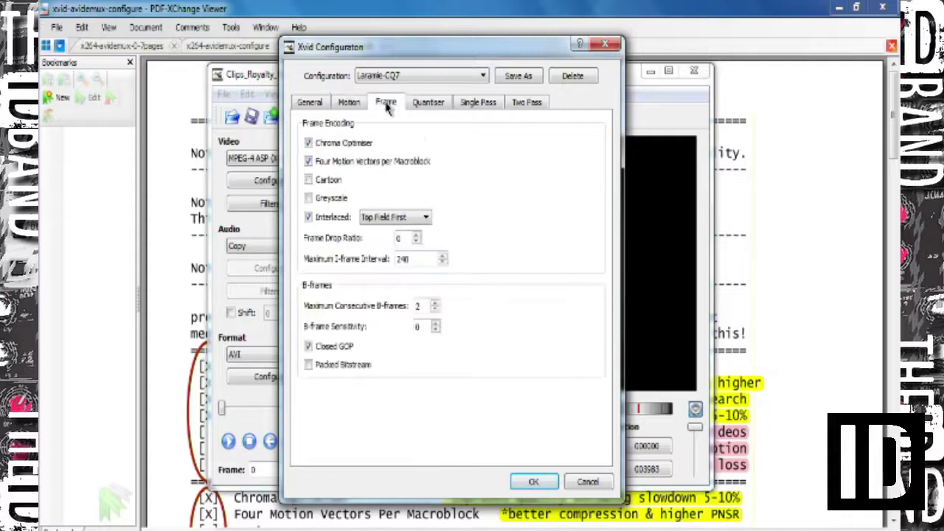
pyautogui.click(423, 106)
pyautogui.click(469, 106)
pyautogui.click(525, 105)
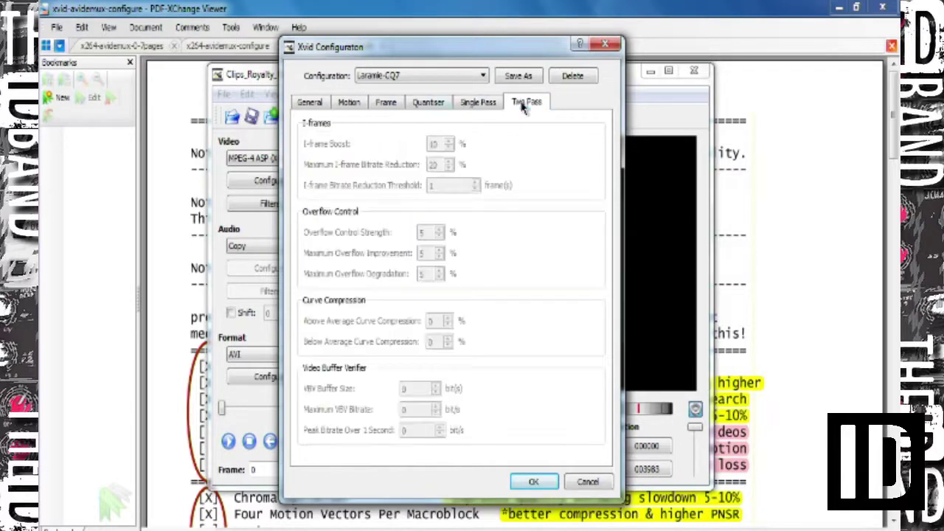
pyautogui.click(317, 105)
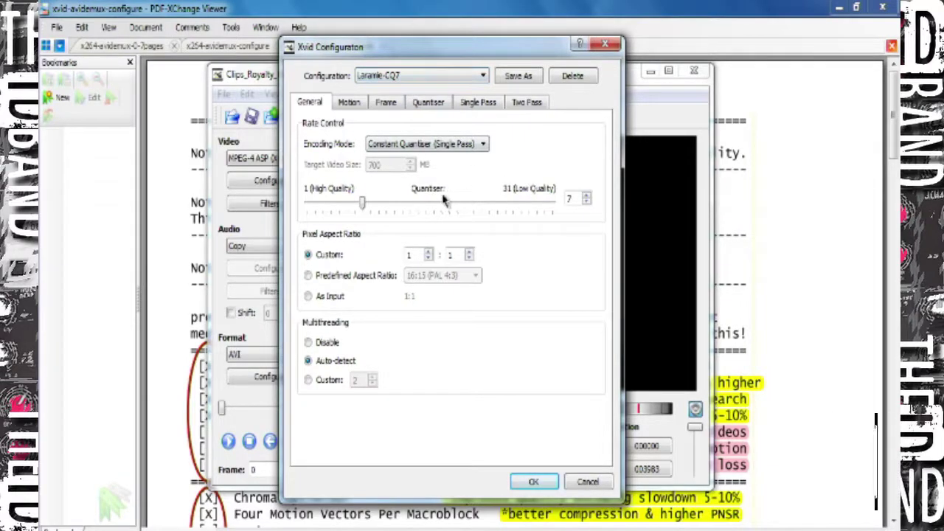
# Set Xvid to Video Size (Two Pass) with a 250 MB target and apply the settings
pyautogui.click(441, 144)
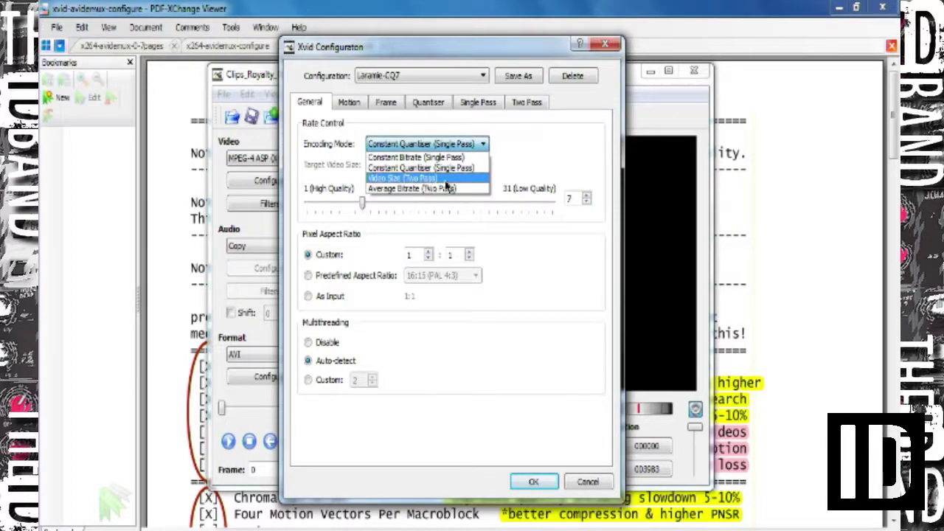
pyautogui.click(446, 180)
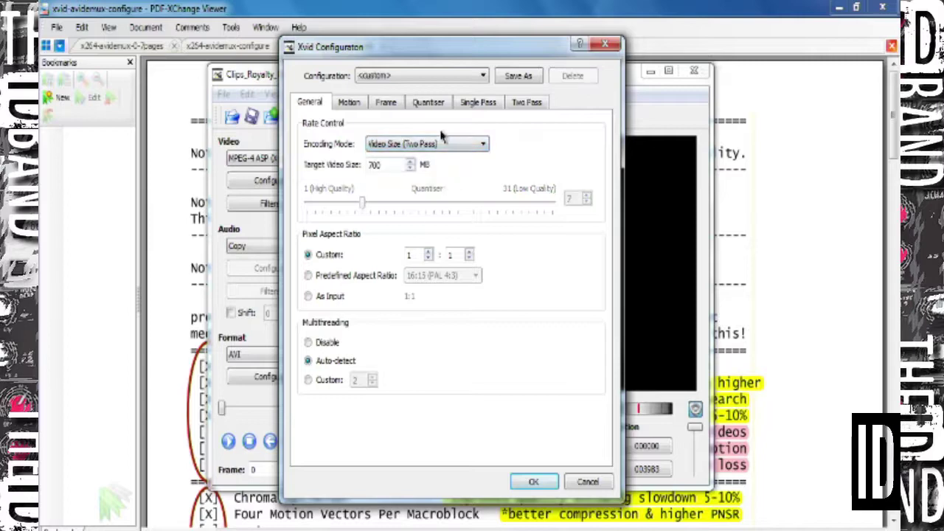
pyautogui.doubleClick(390, 164)
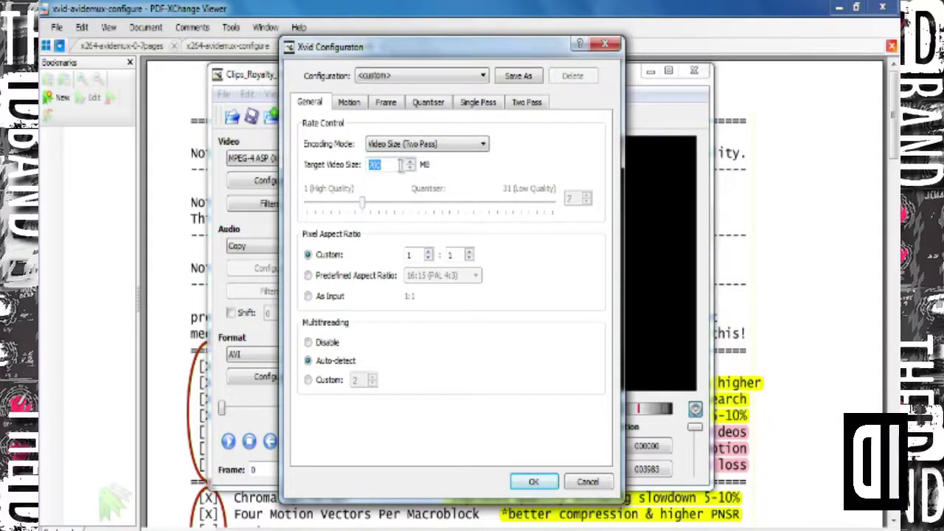
pyautogui.write('2')
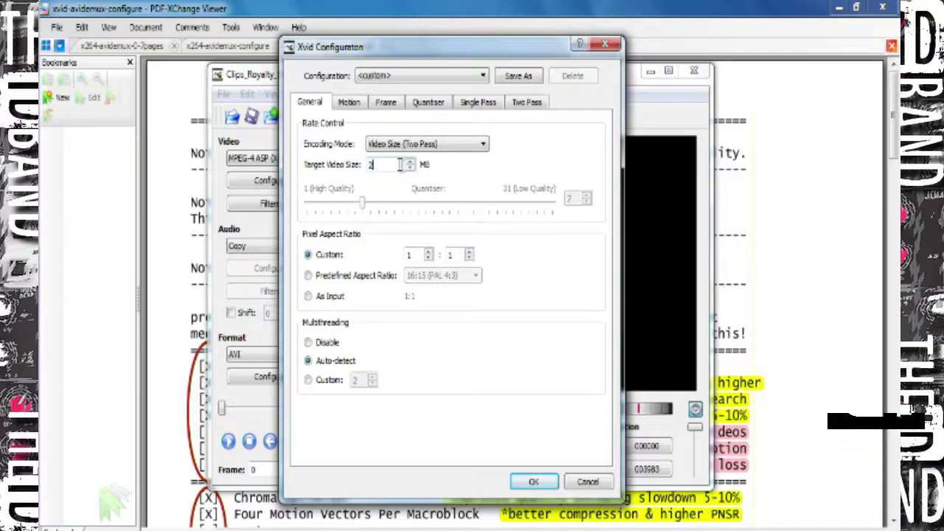
pyautogui.write('50')
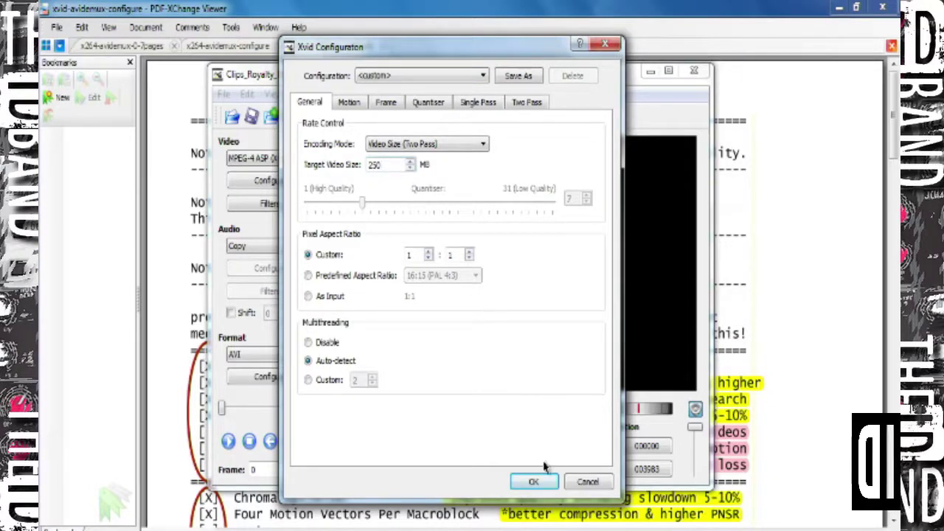
pyautogui.click(545, 484)
# Set the audio codec to MP3 (lame), keeping AVI as the output format
pyautogui.click(280, 251)
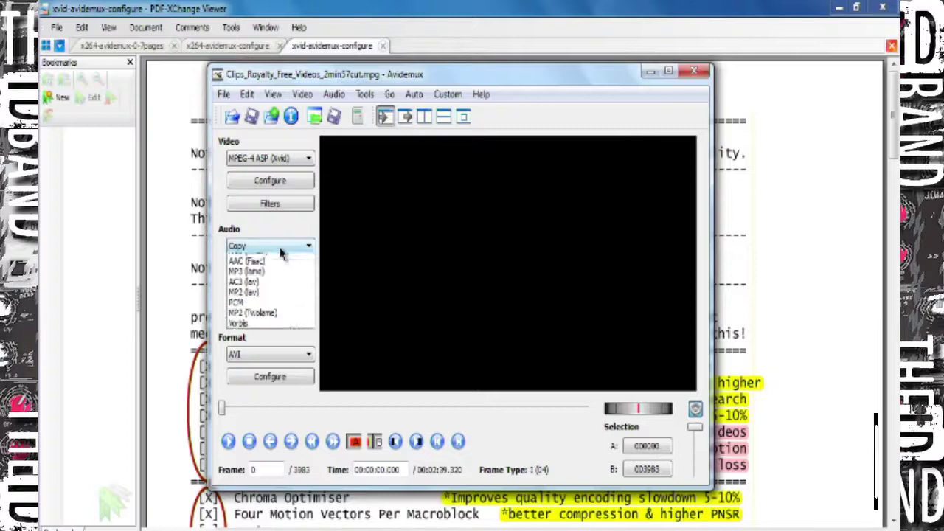
pyautogui.click(272, 302)
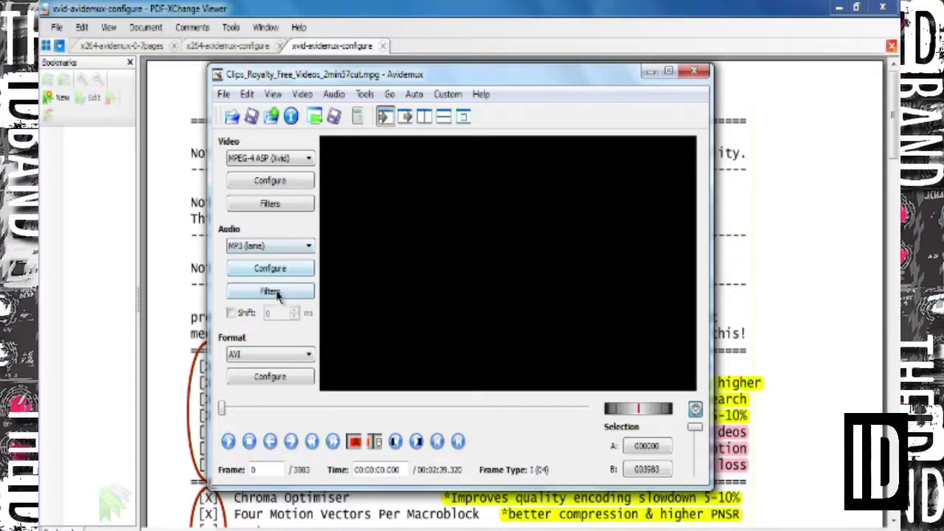
pyautogui.click(291, 355)
pyautogui.click(293, 357)
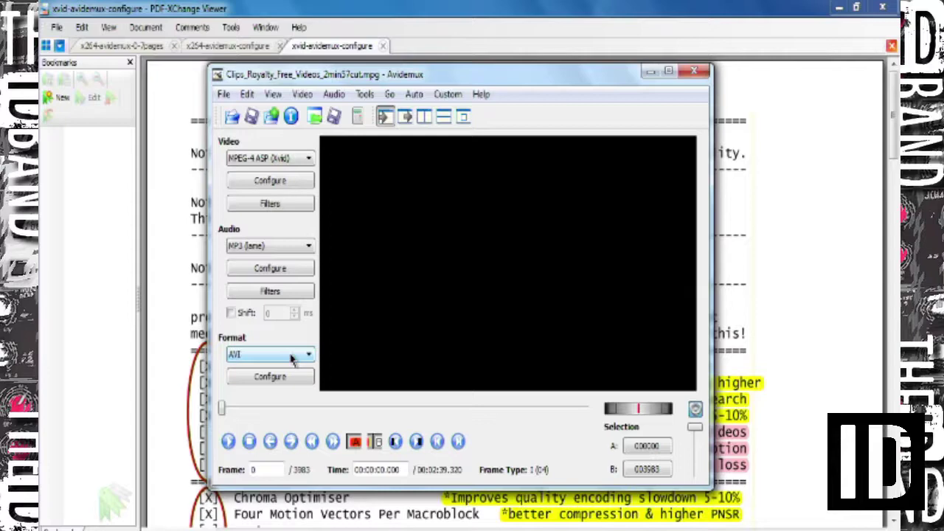
# Look through the File and Audio menus, ending on the File menu
pyautogui.click(224, 97)
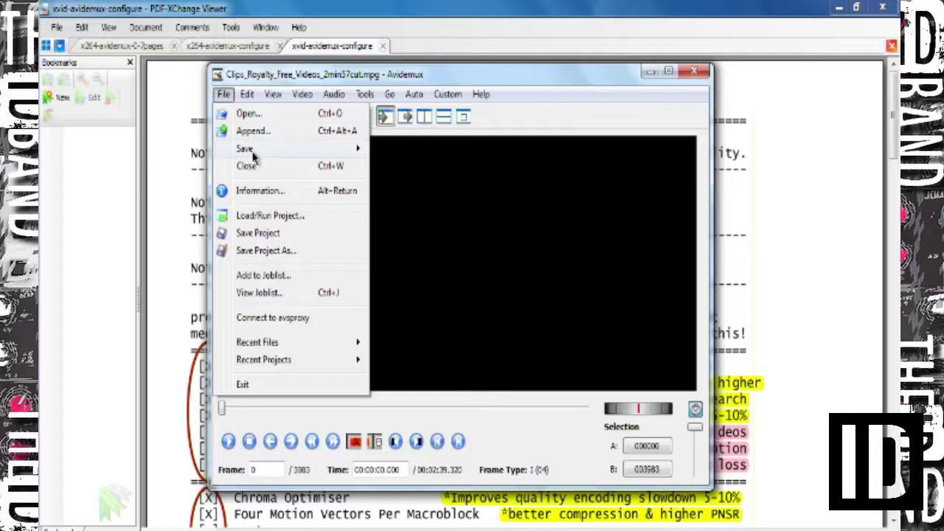
pyautogui.moveTo(260, 158)
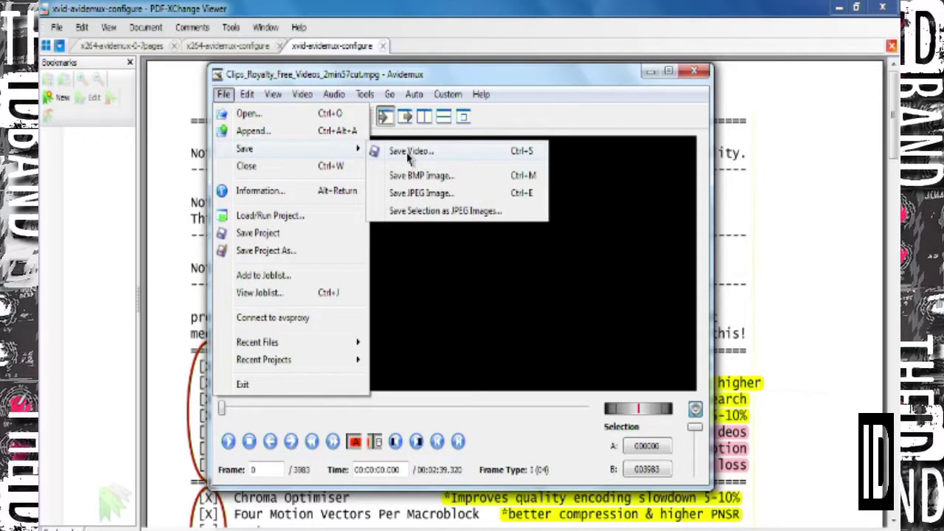
pyautogui.click(460, 123)
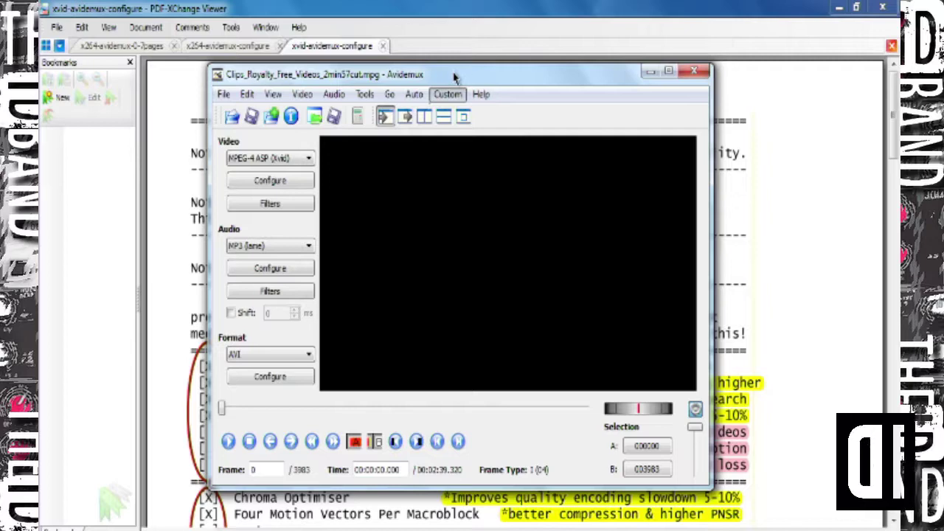
pyautogui.click(333, 94)
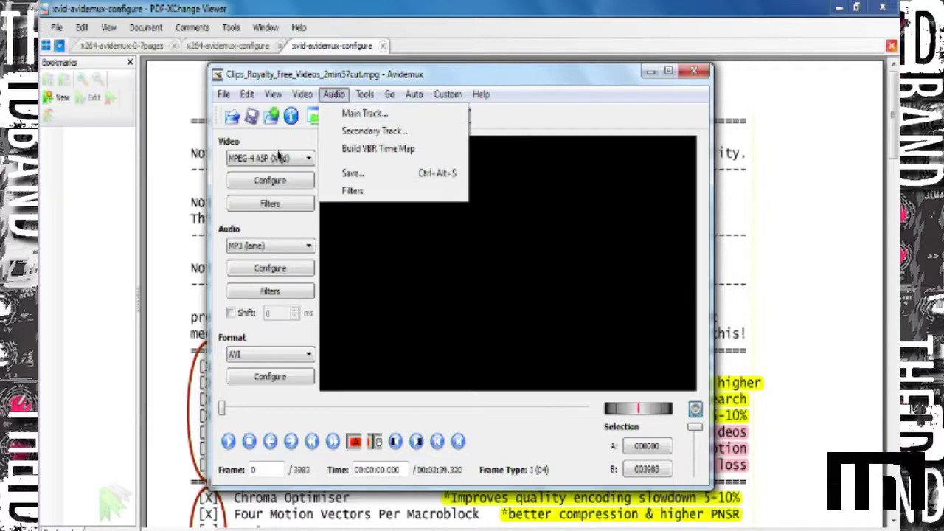
pyautogui.click(225, 94)
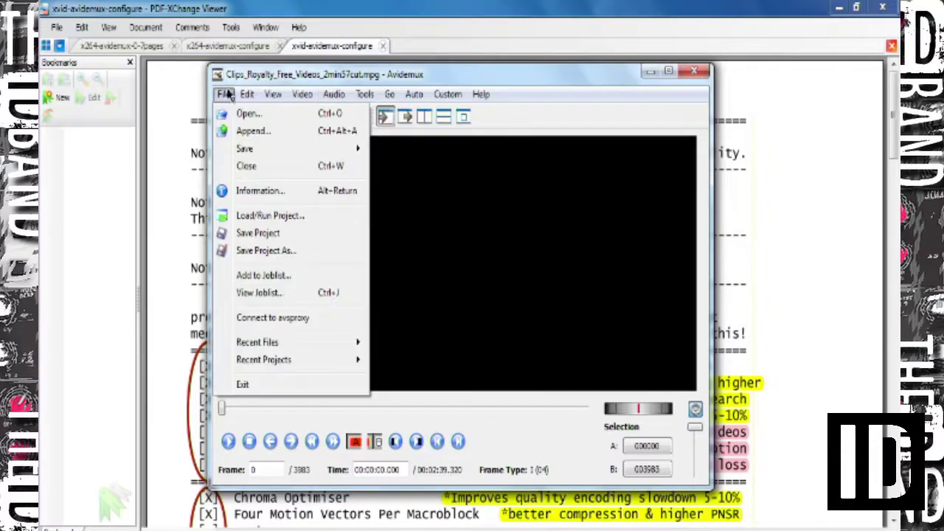
# Save the video to Videos as test.avi, decline replacing the existing file, and edit the name
pyautogui.moveTo(247, 148)
pyautogui.click(413, 154)
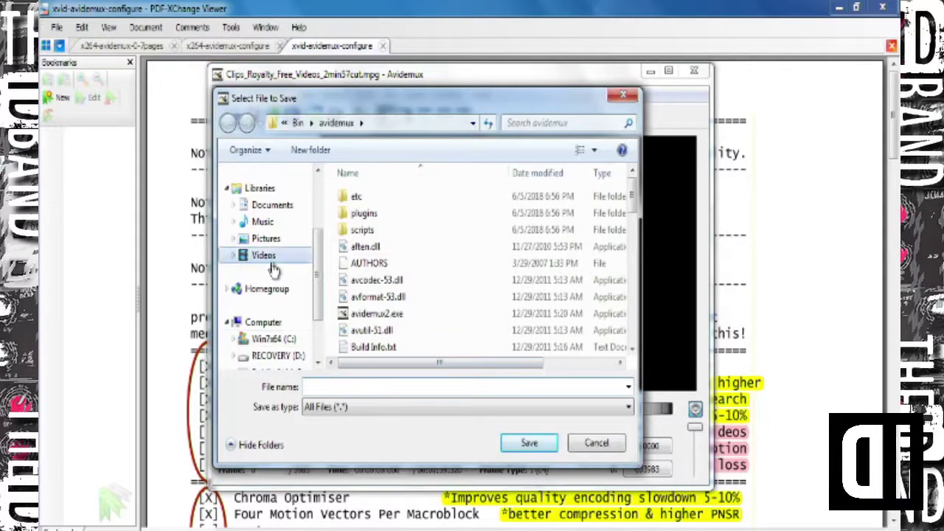
pyautogui.click(269, 259)
pyautogui.click(350, 387)
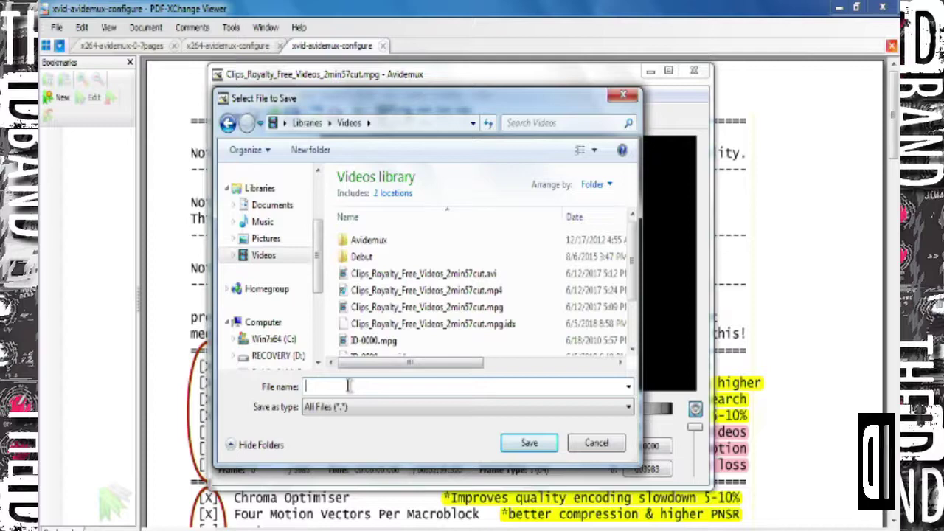
pyautogui.write('test')
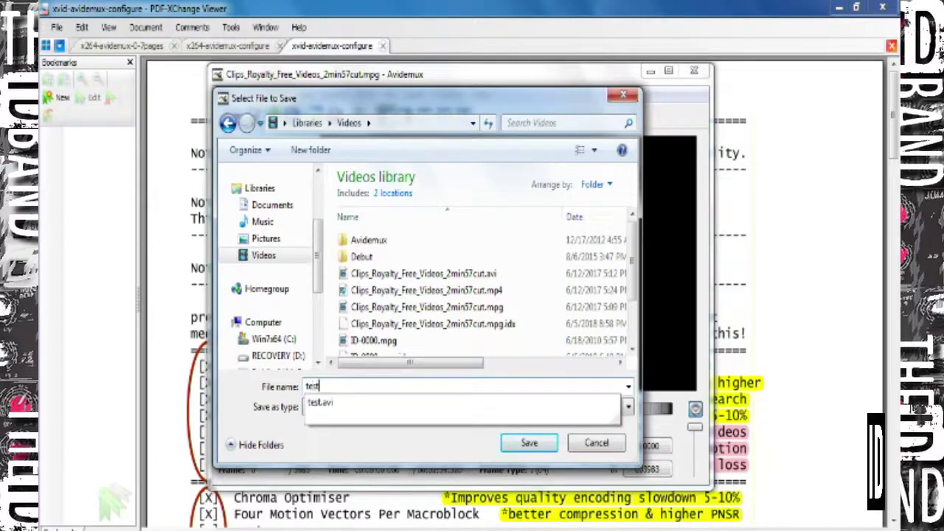
pyautogui.write('.av')
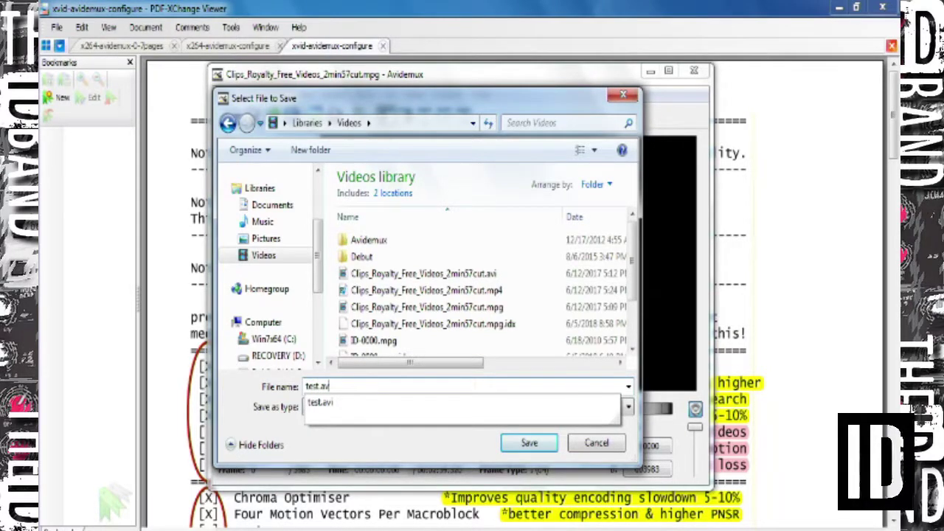
pyautogui.write('i')
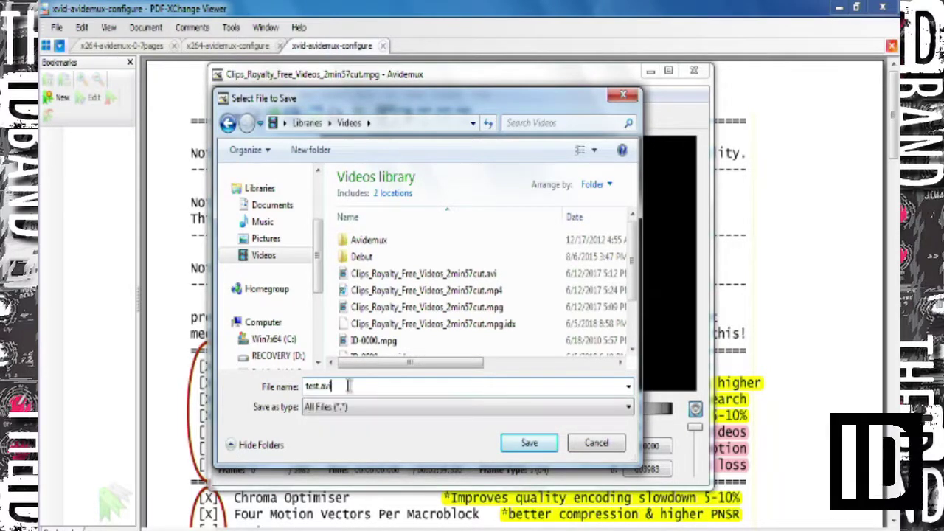
pyautogui.click(508, 451)
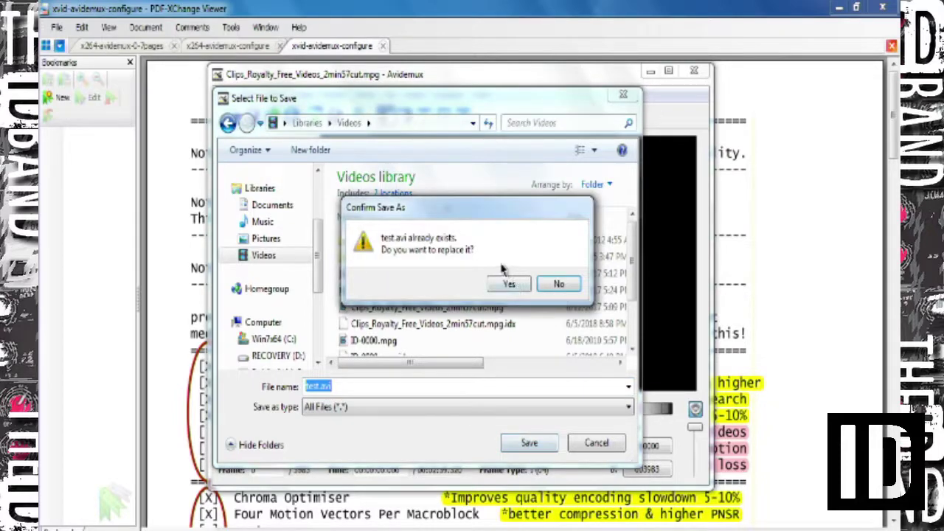
pyautogui.click(559, 284)
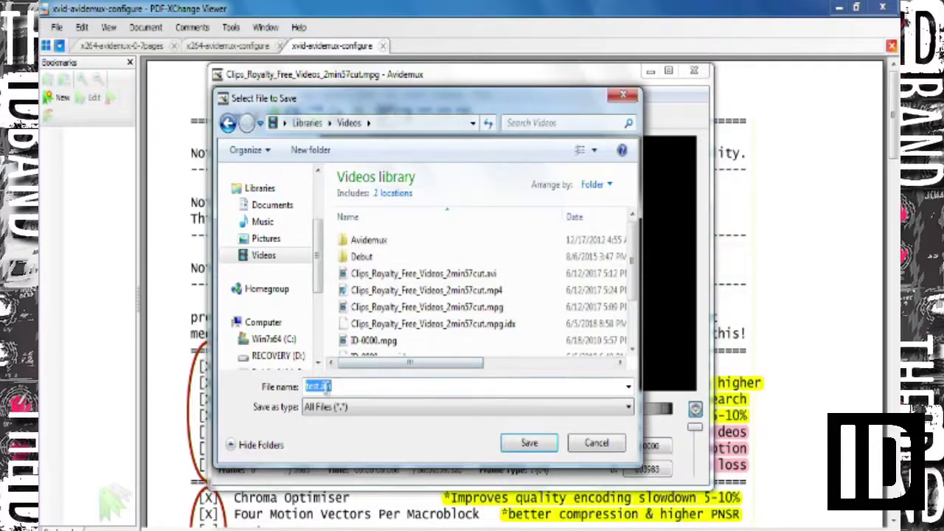
pyautogui.click(327, 386)
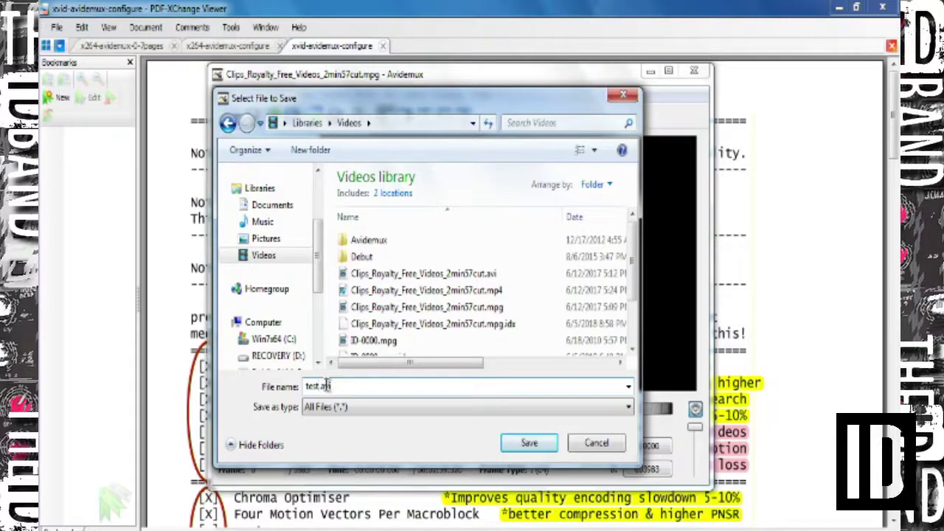
# Save as test2.avi to start the two-pass encode, then abort it at 38% of pass two
pyautogui.write('2')
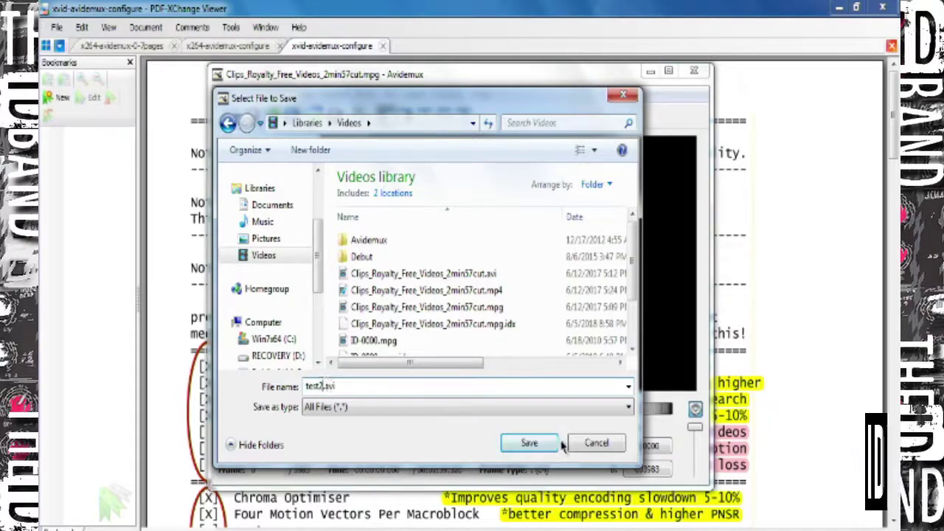
pyautogui.click(546, 443)
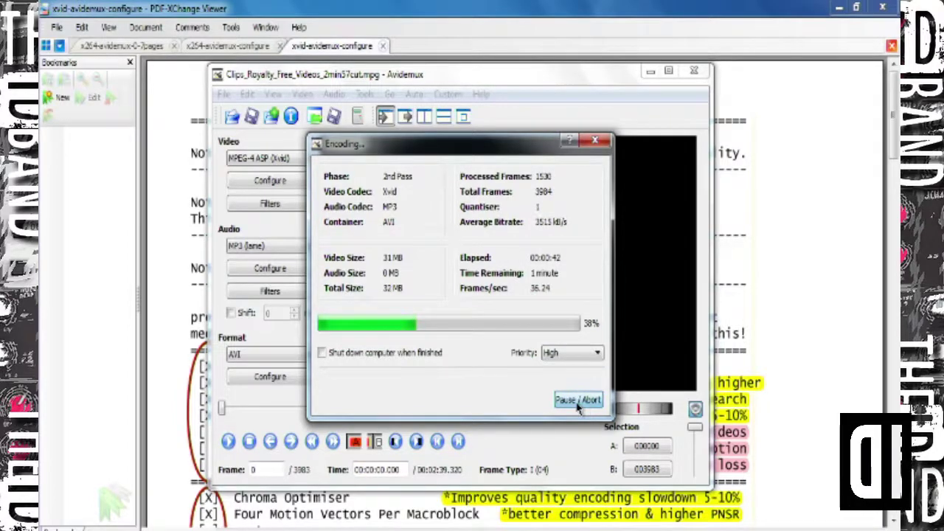
pyautogui.click(578, 402)
pyautogui.click(553, 306)
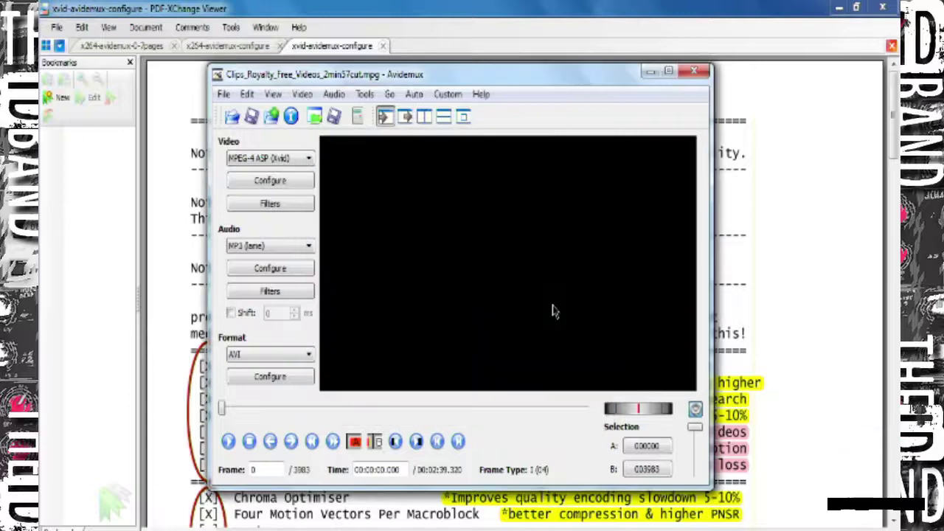
# Reopen the Xvid settings and switch to Constant Quantiser (Single Pass) with quantiser 7
pyautogui.click(518, 314)
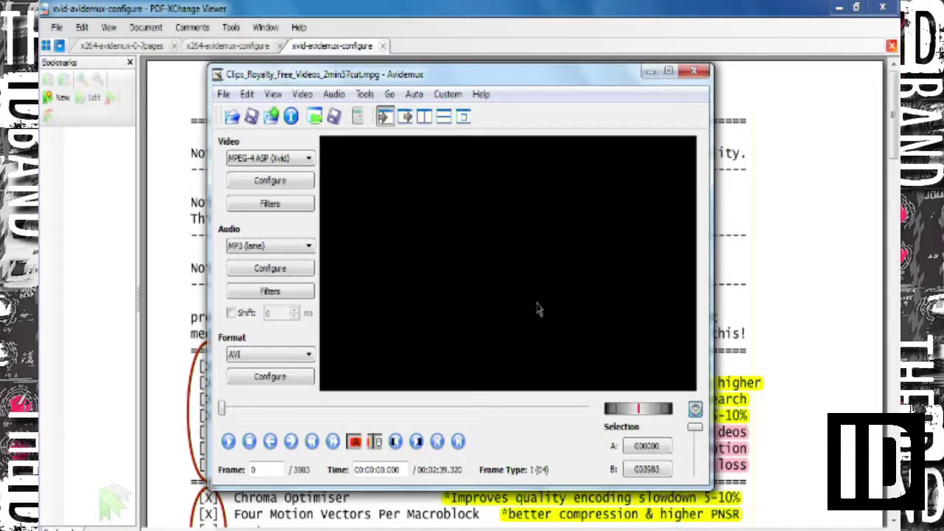
pyautogui.click(281, 186)
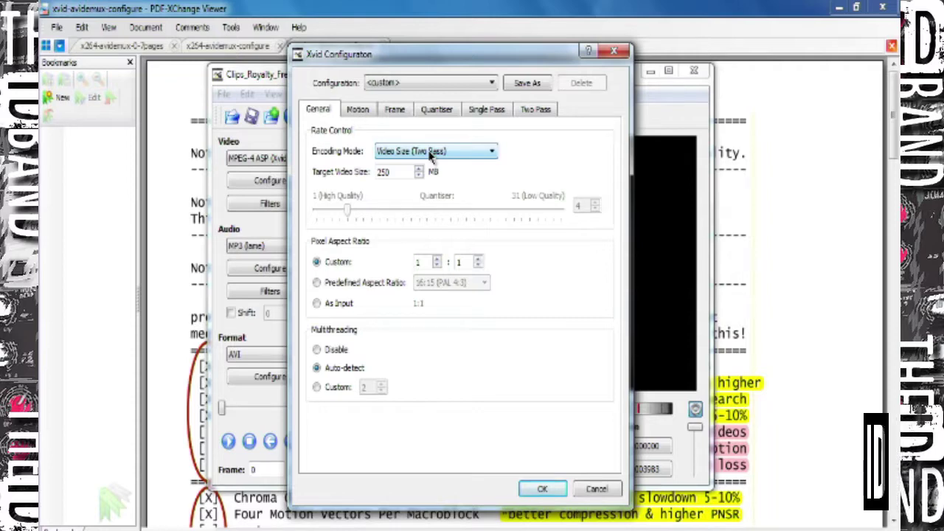
pyautogui.click(427, 151)
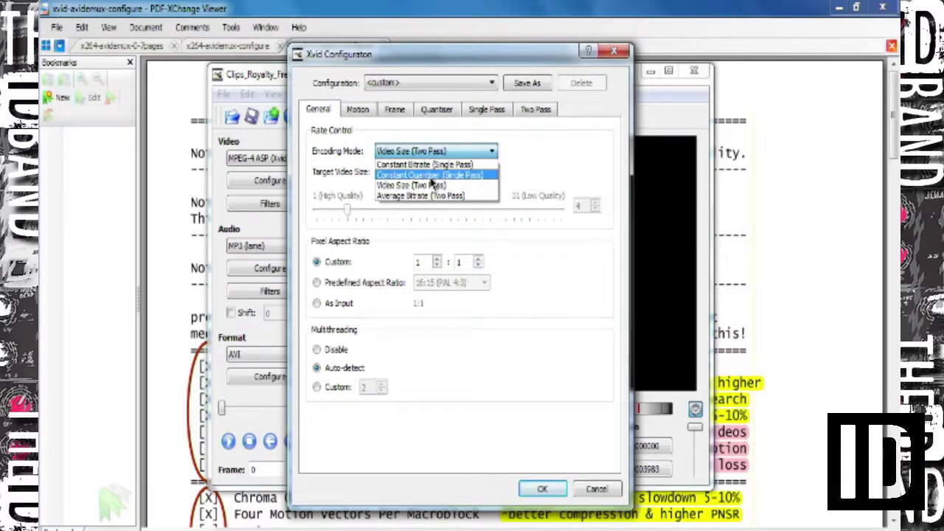
pyautogui.click(431, 176)
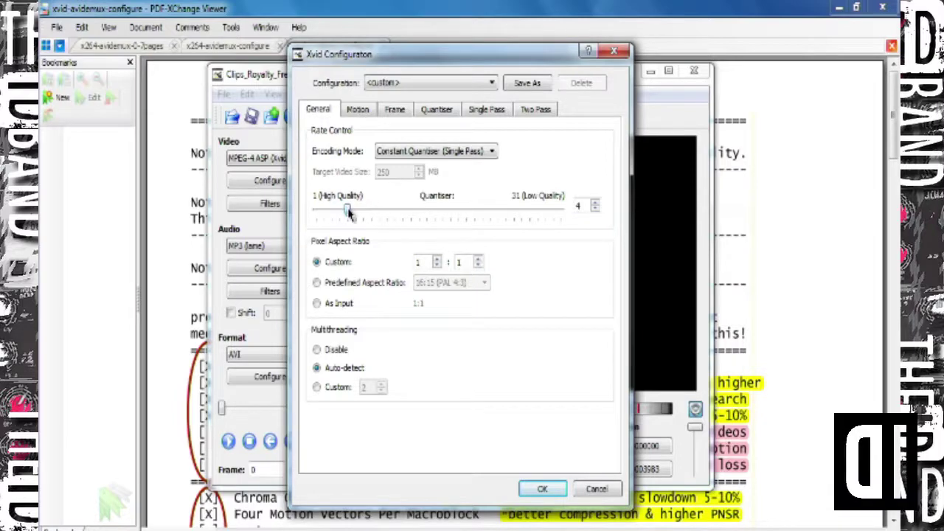
pyautogui.moveTo(350, 211); pyautogui.dragTo(371, 213)
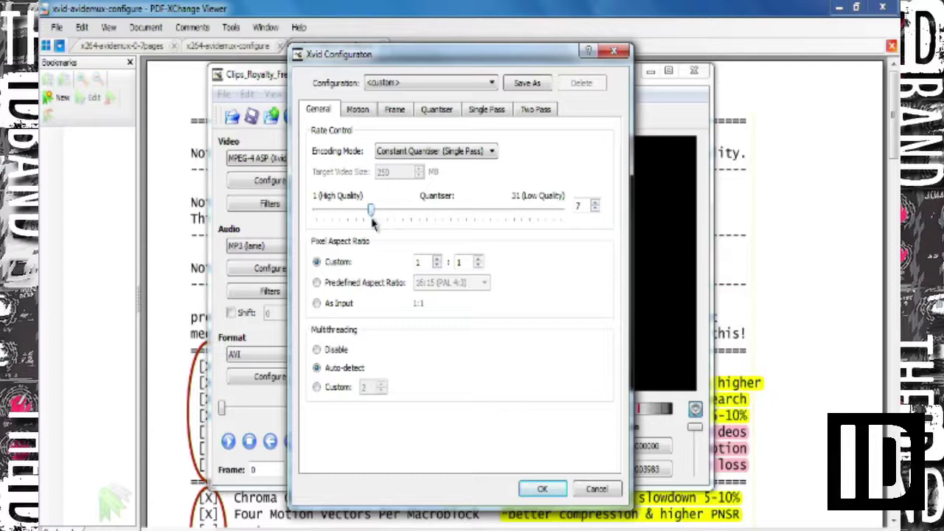
pyautogui.click(491, 85)
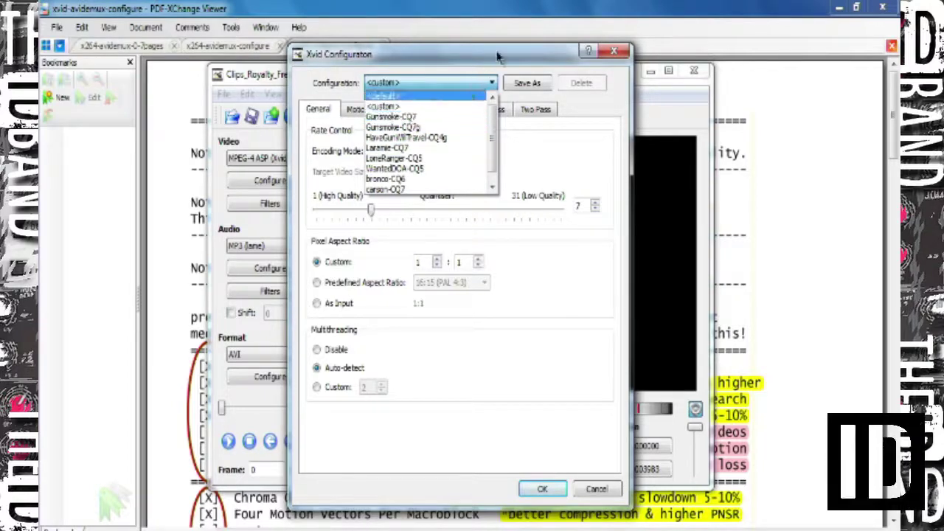
pyautogui.click(446, 267)
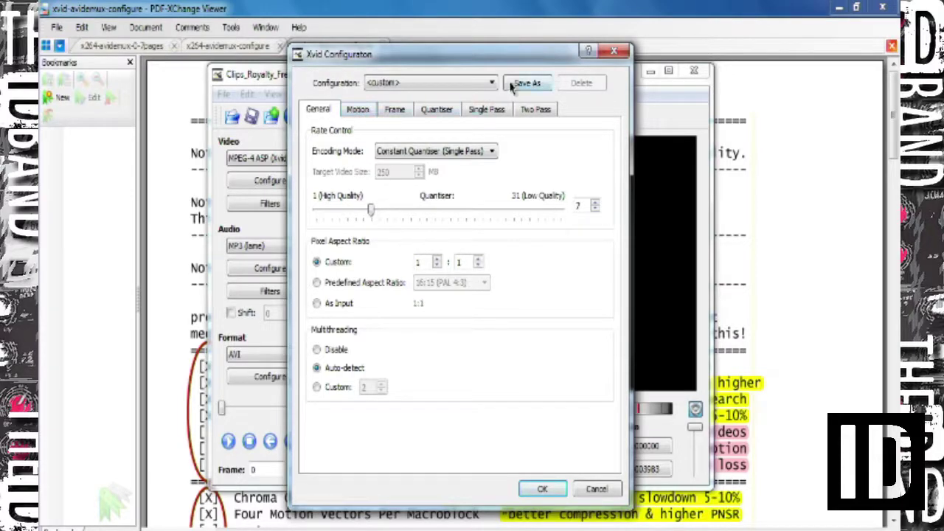
pyautogui.click(361, 110)
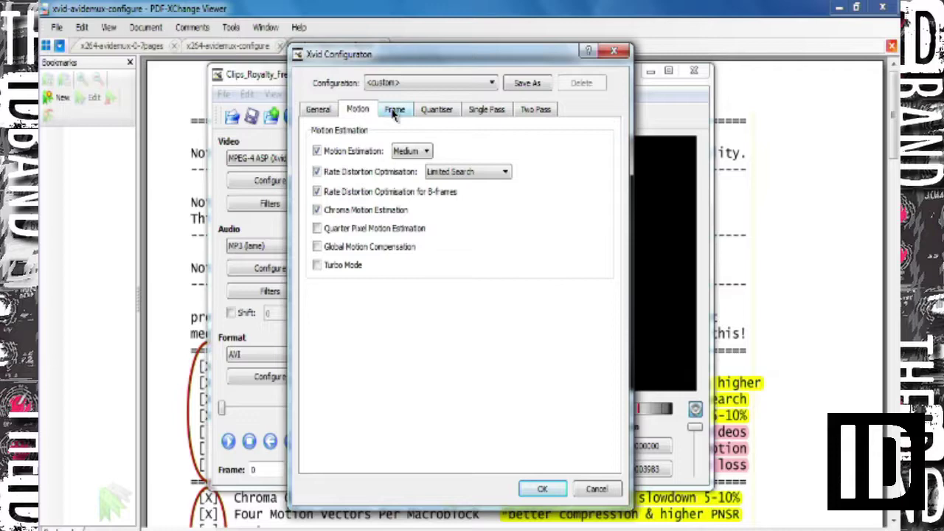
pyautogui.click(395, 111)
pyautogui.click(436, 112)
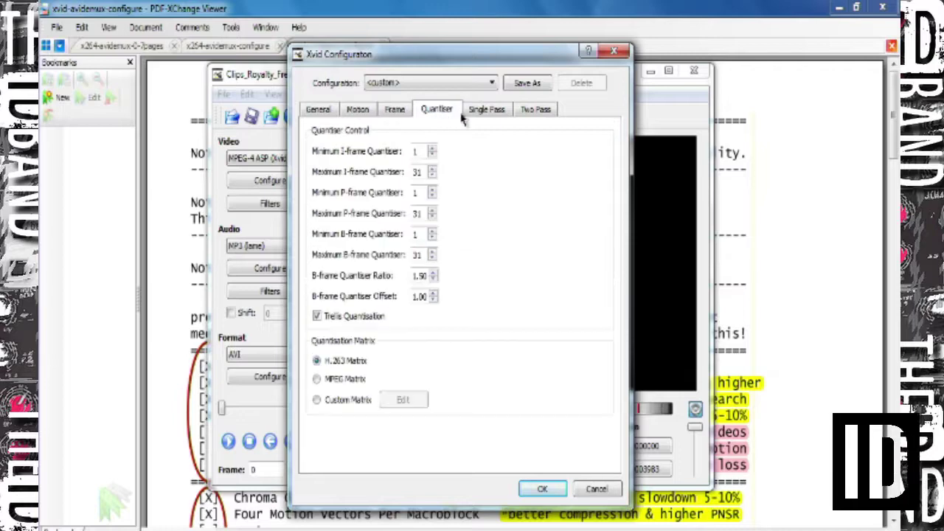
pyautogui.click(317, 110)
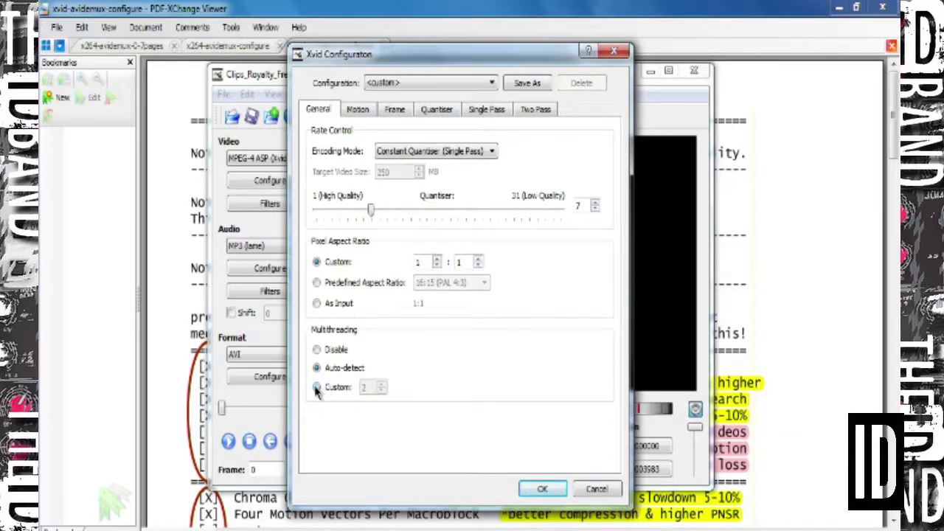
# Cancel saving a preset file and browse the saved encoder presets without choosing one
pyautogui.click(526, 84)
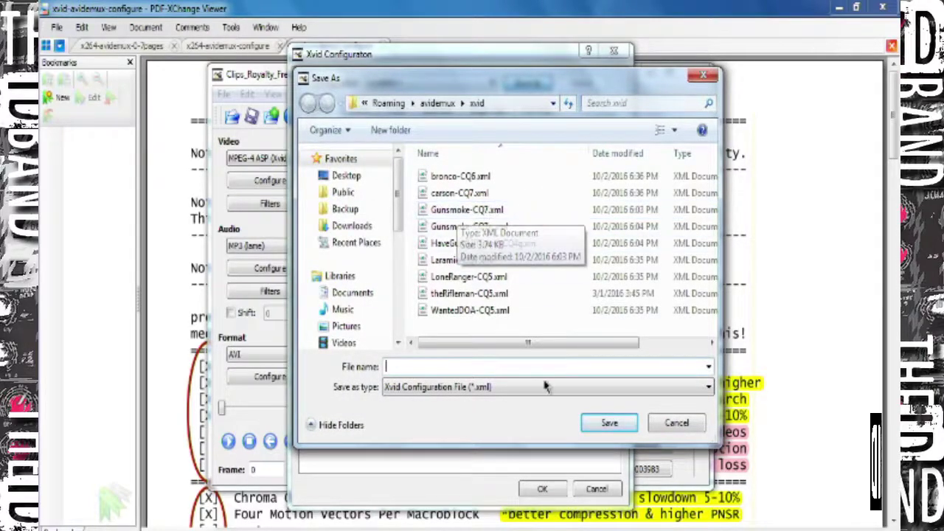
pyautogui.click(676, 423)
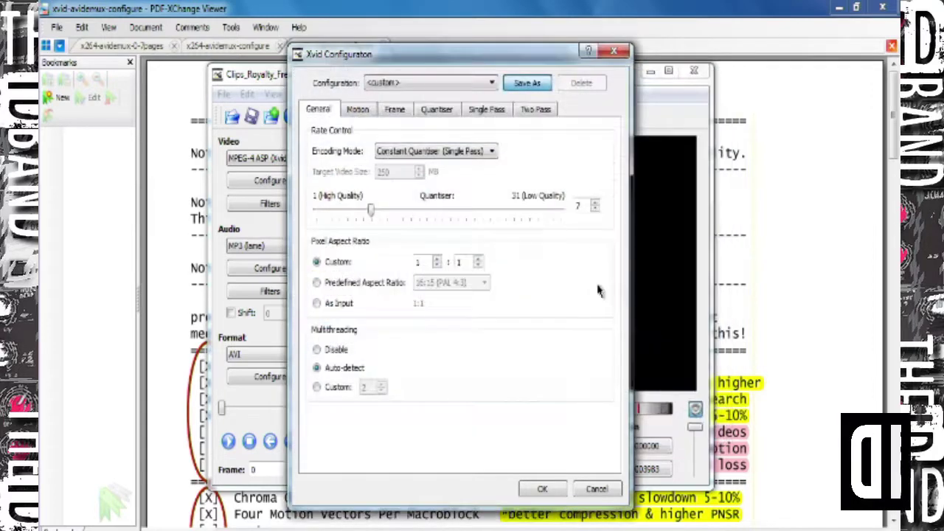
pyautogui.click(492, 83)
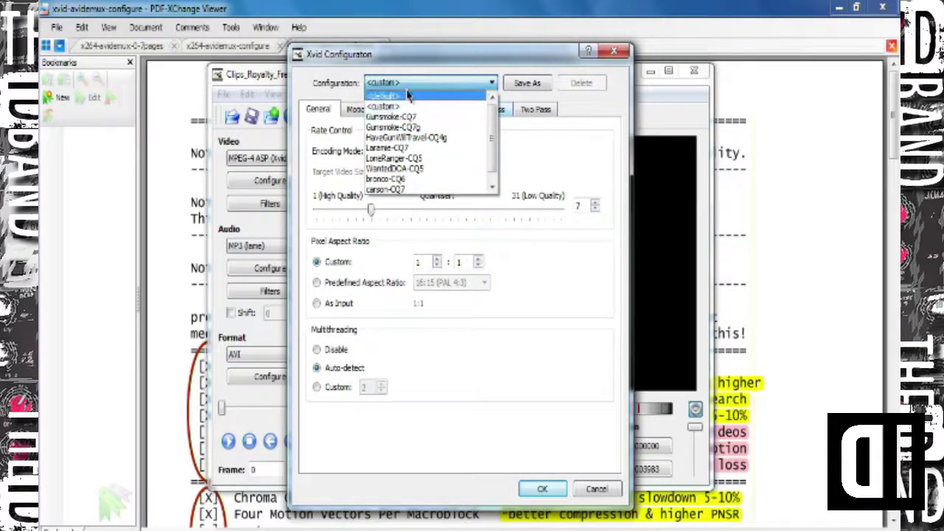
pyautogui.click(418, 72)
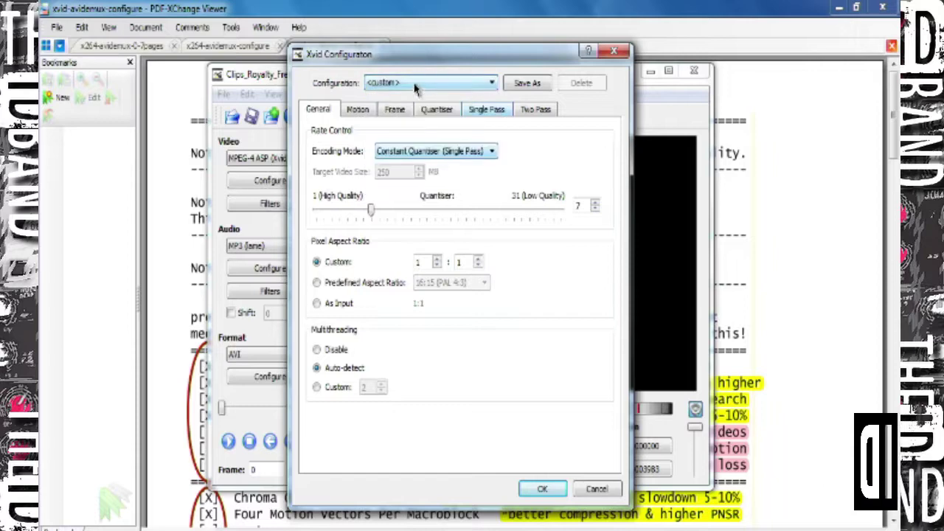
pyautogui.click(418, 84)
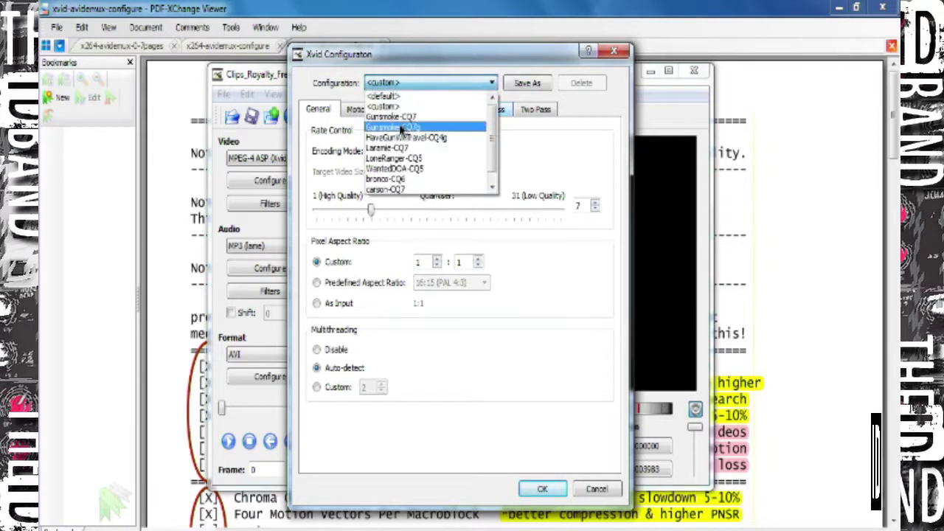
pyautogui.click(422, 59)
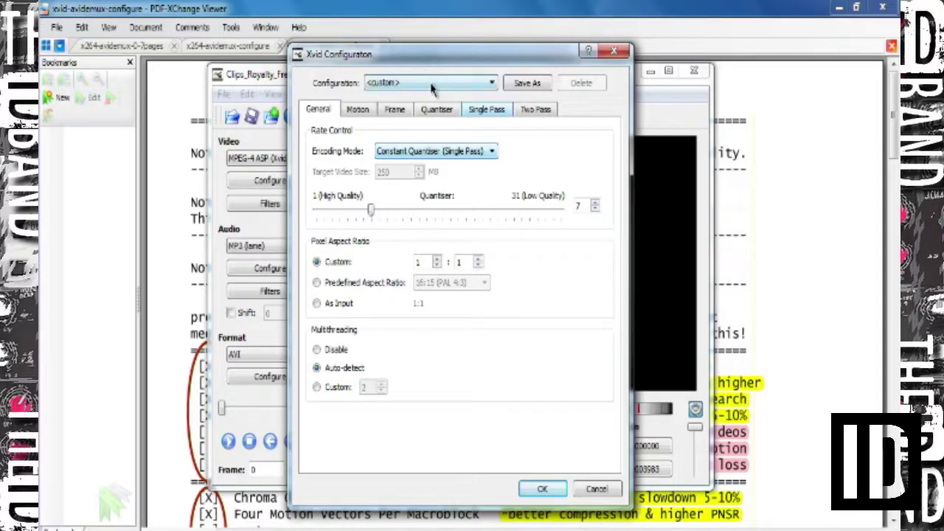
# Scroll presets to Laramie-CQ7 but keep custom settings, review the Motion page, and accept Xvid
pyautogui.click(432, 88)
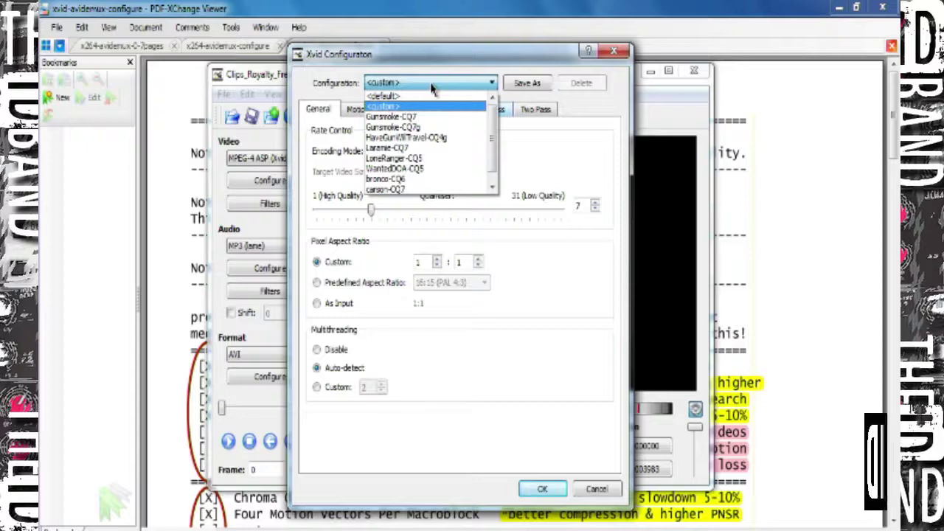
pyautogui.press('Down')
pyautogui.press('Down')
pyautogui.press('Down')
pyautogui.press('Down')
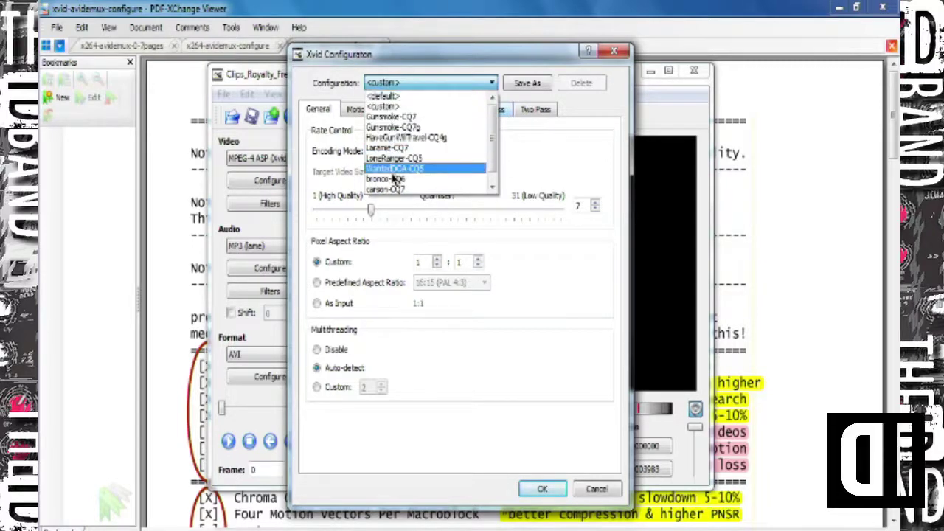
pyautogui.click(427, 84)
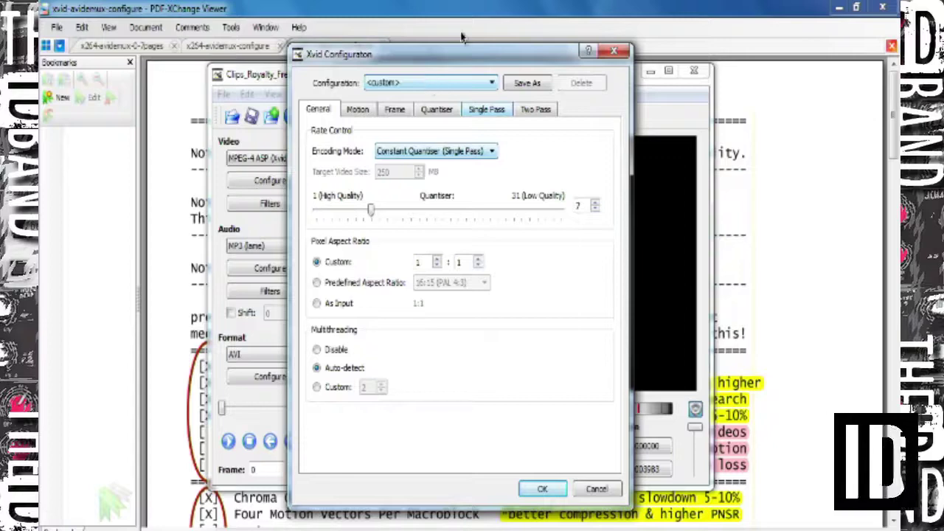
pyautogui.click(491, 84)
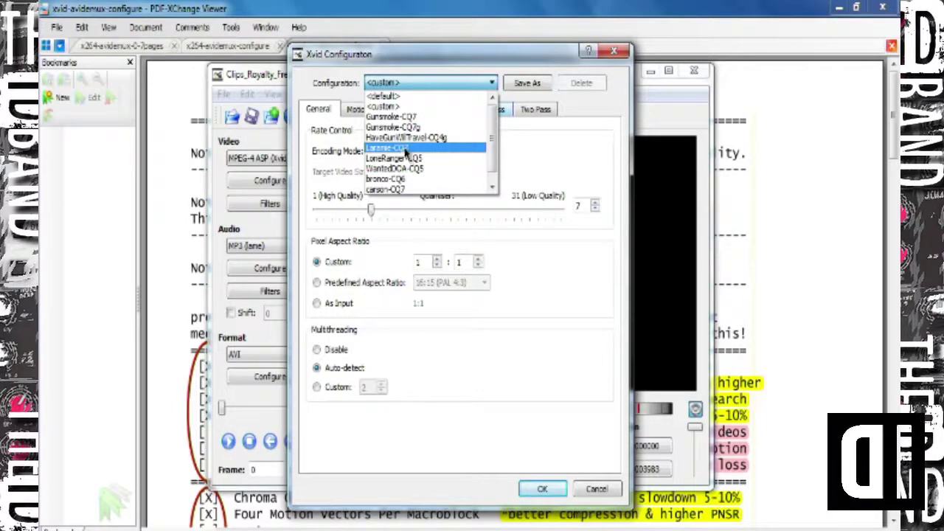
pyautogui.click(451, 83)
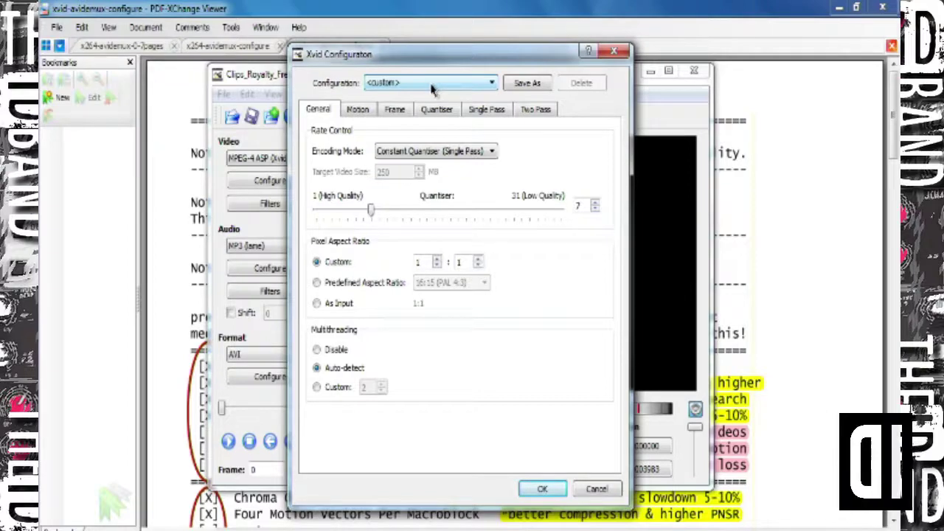
pyautogui.click(358, 110)
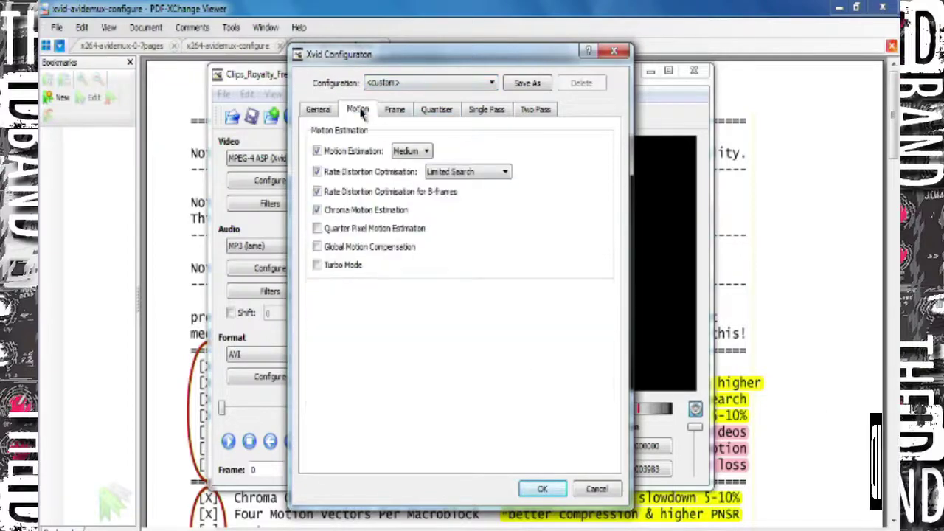
pyautogui.click(551, 489)
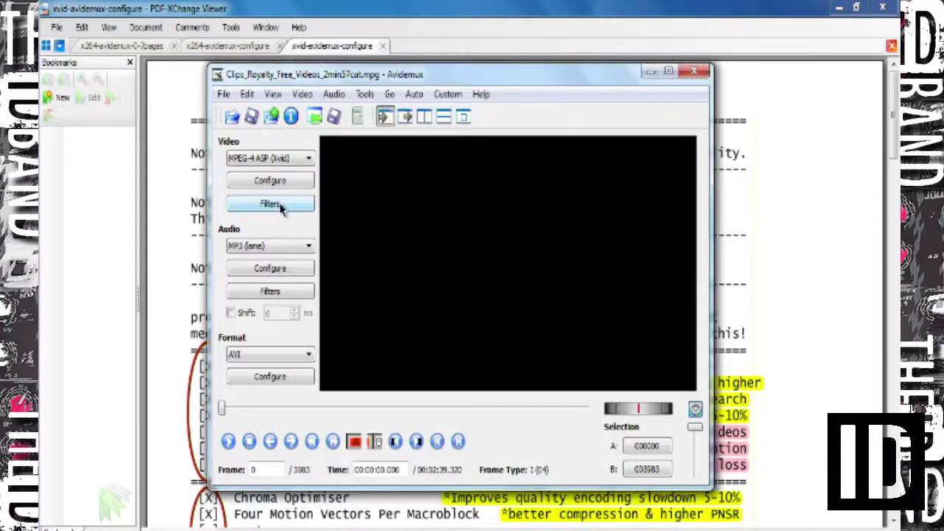
# Open the Video Filter Manager and list the Interlacing filters
pyautogui.click(298, 207)
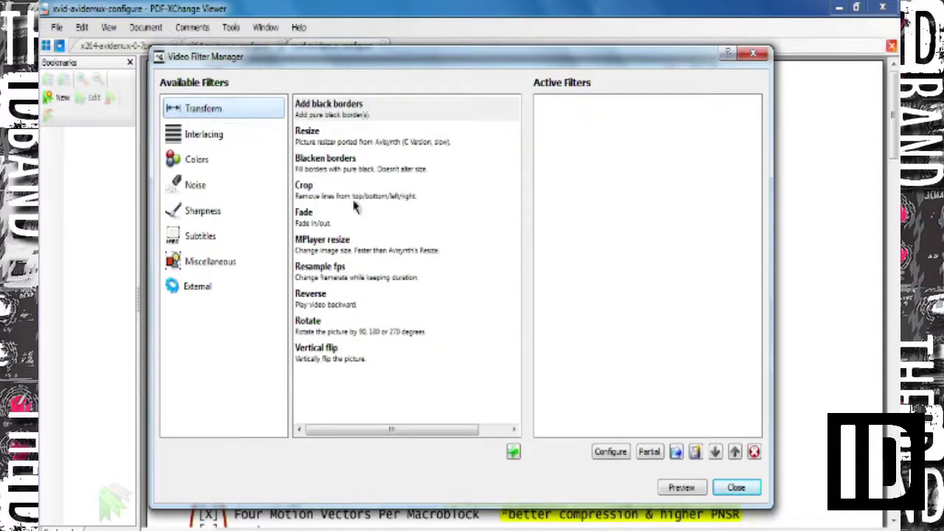
pyautogui.click(348, 251)
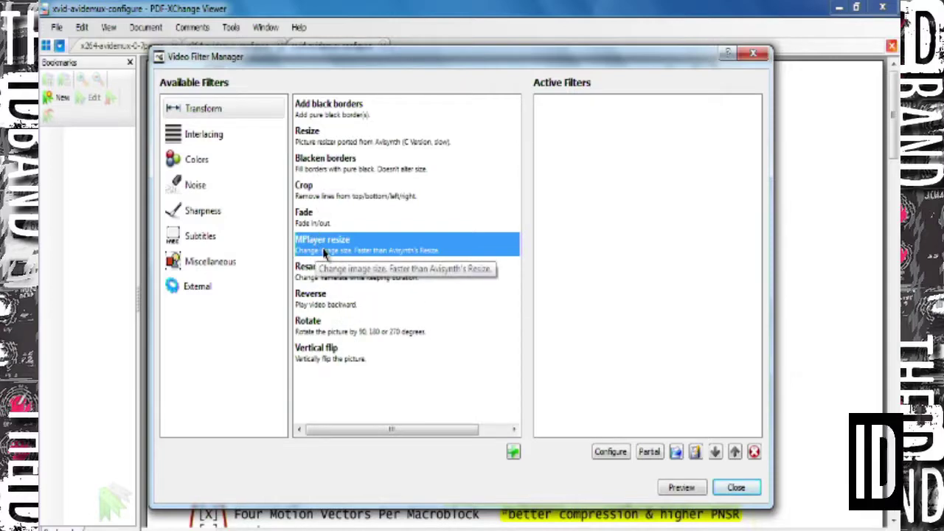
pyautogui.click(209, 134)
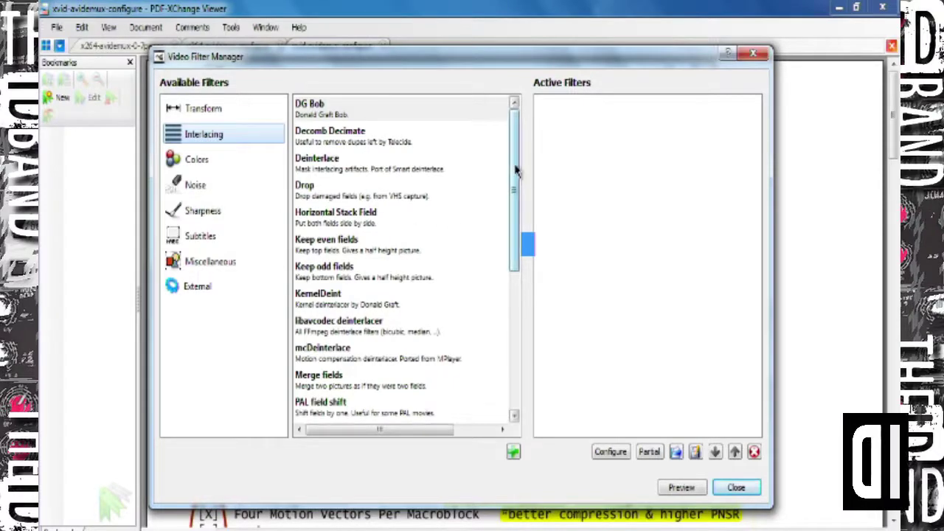
# Try adding DG Bob and Decomb Decimate, cancel both, then select libavcodec deinterlacer
pyautogui.click(325, 115)
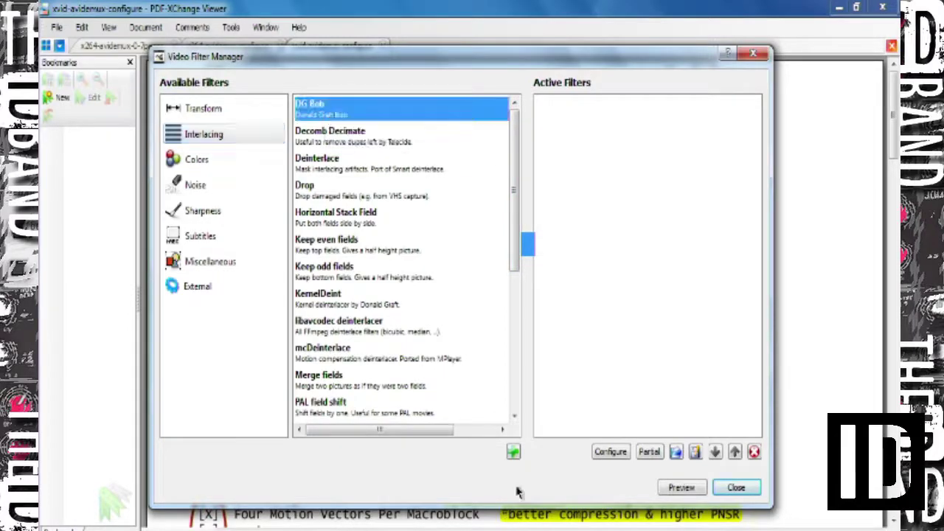
pyautogui.click(513, 451)
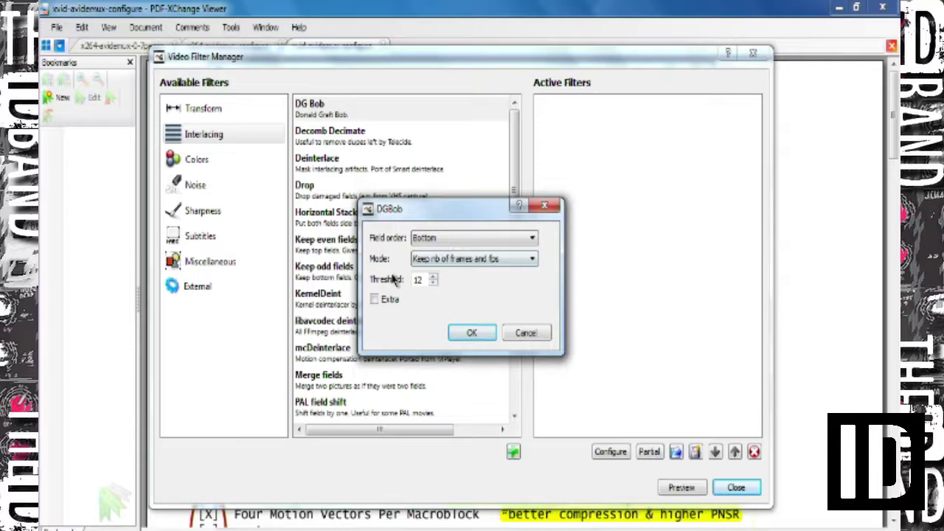
pyautogui.click(524, 334)
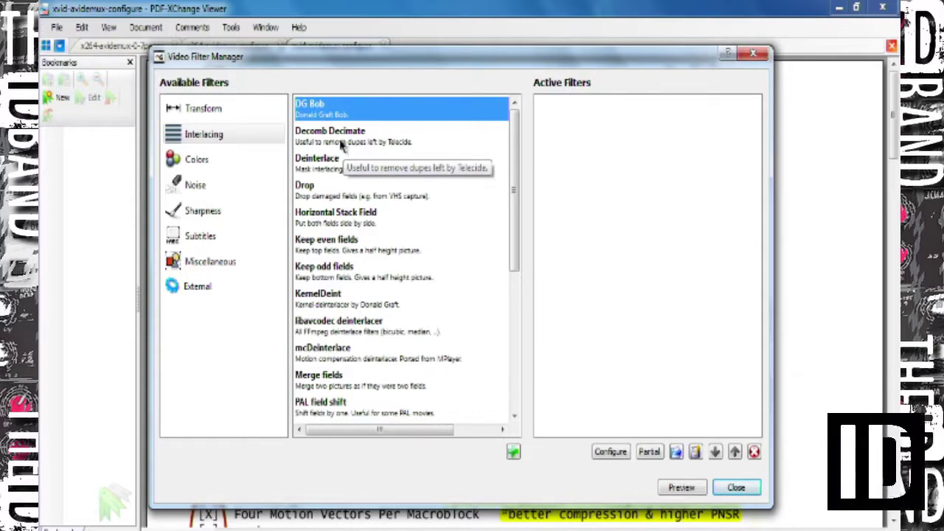
pyautogui.click(341, 146)
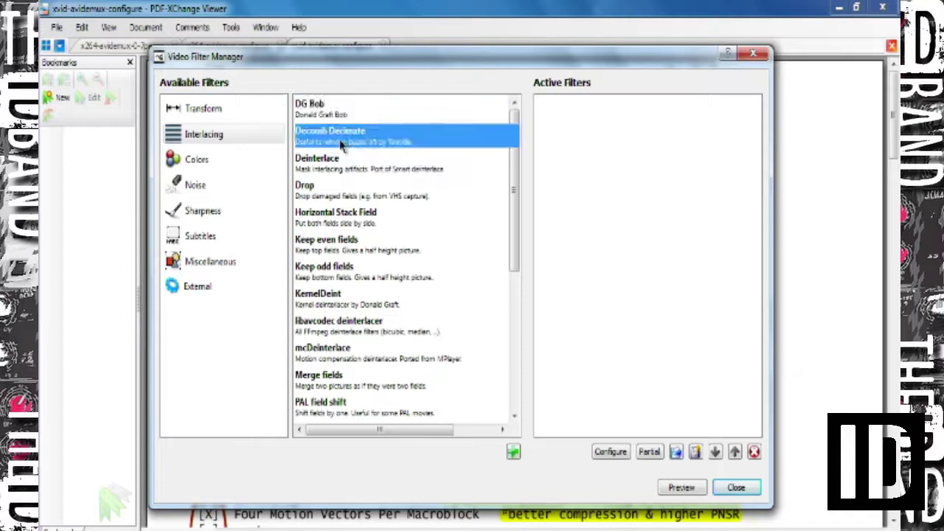
pyautogui.click(513, 452)
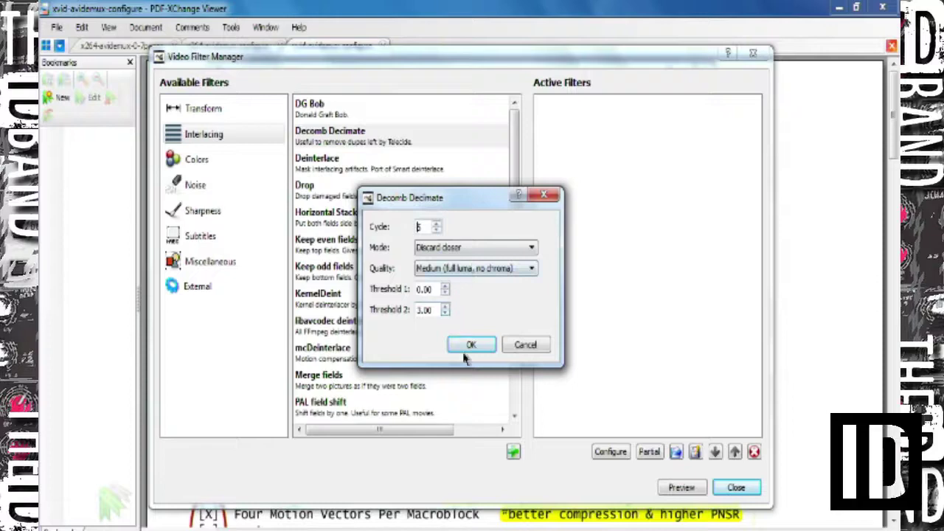
pyautogui.click(523, 345)
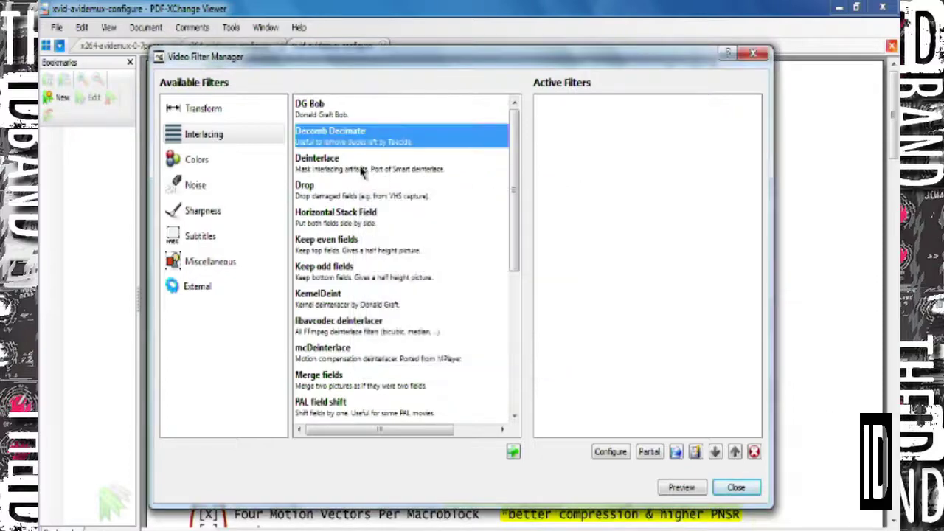
pyautogui.click(341, 167)
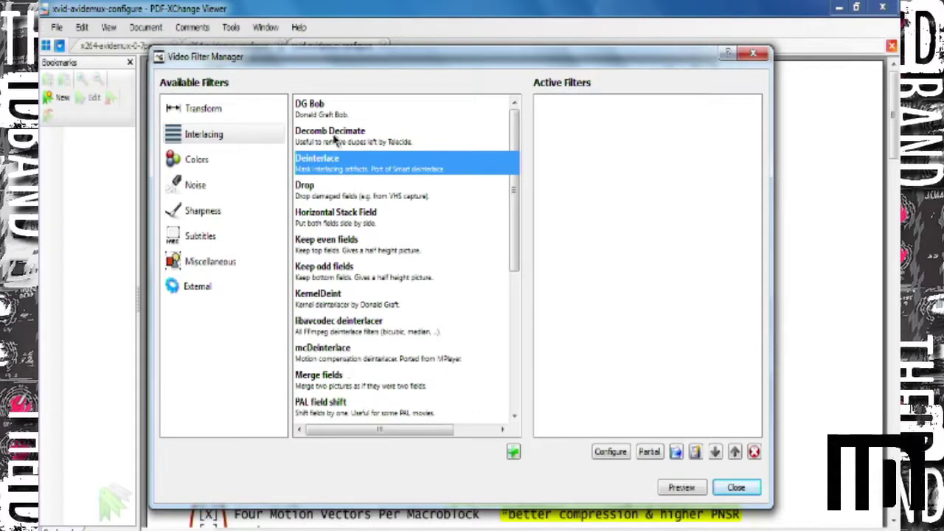
pyautogui.click(331, 333)
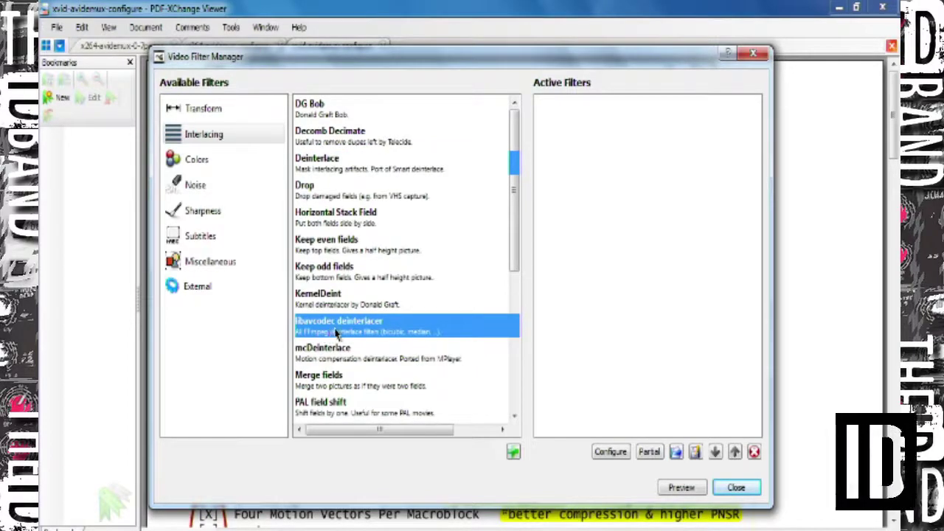
# Add libavcodec deinterlacer with Cubic interpolate deinterlacing, then recheck its settings without changes
pyautogui.doubleClick(378, 332)
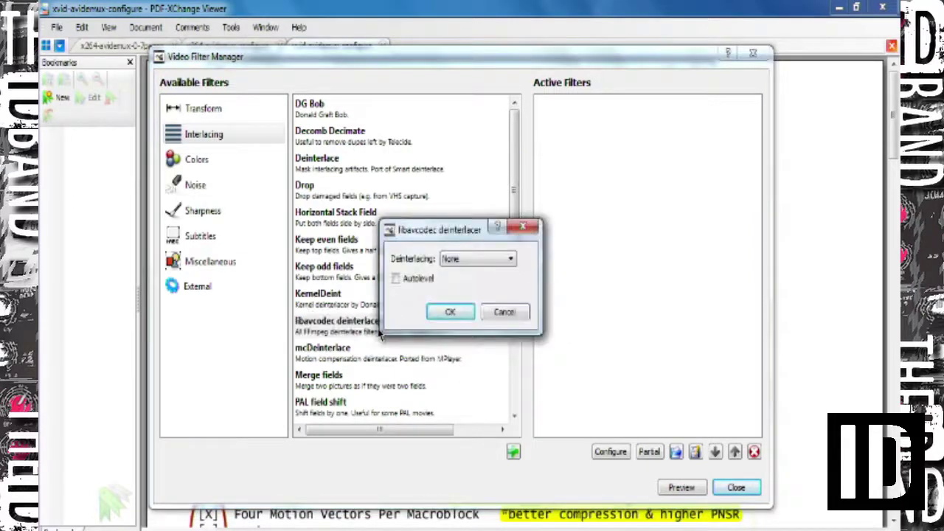
pyautogui.click(511, 260)
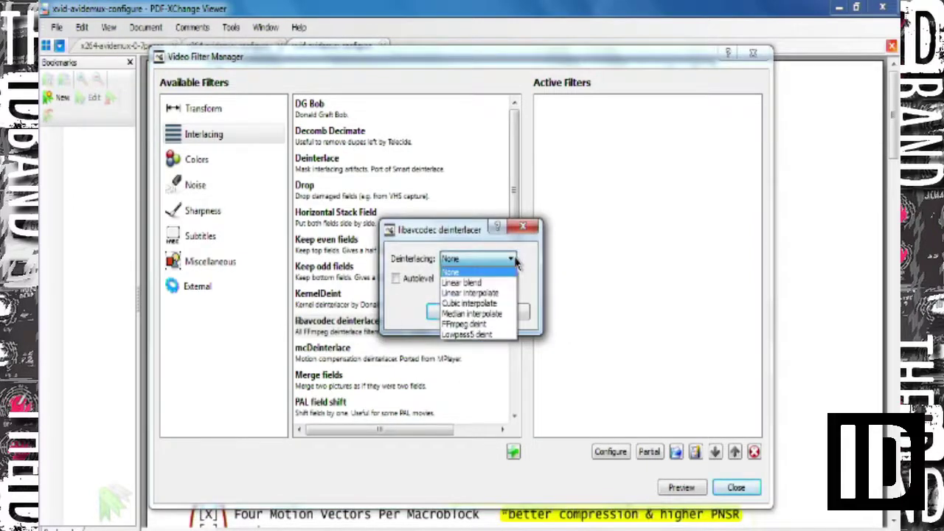
pyautogui.click(482, 304)
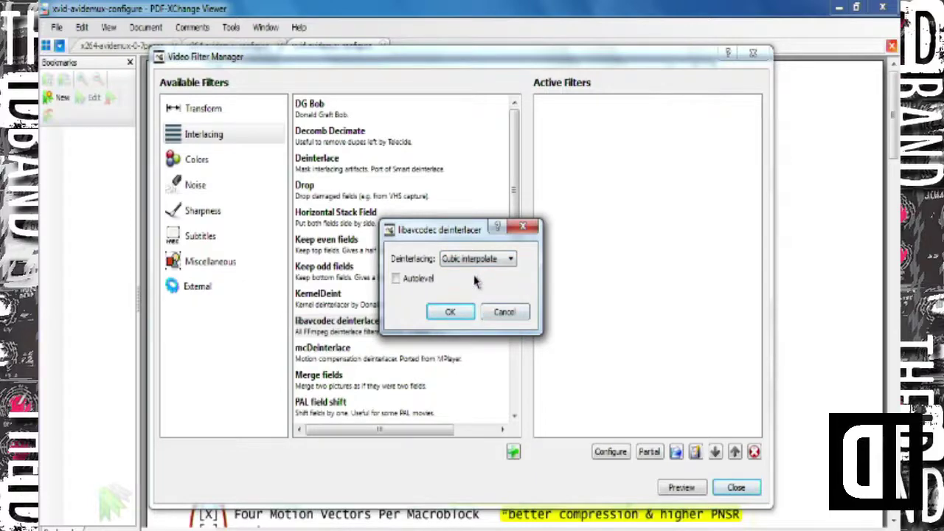
pyautogui.click(450, 312)
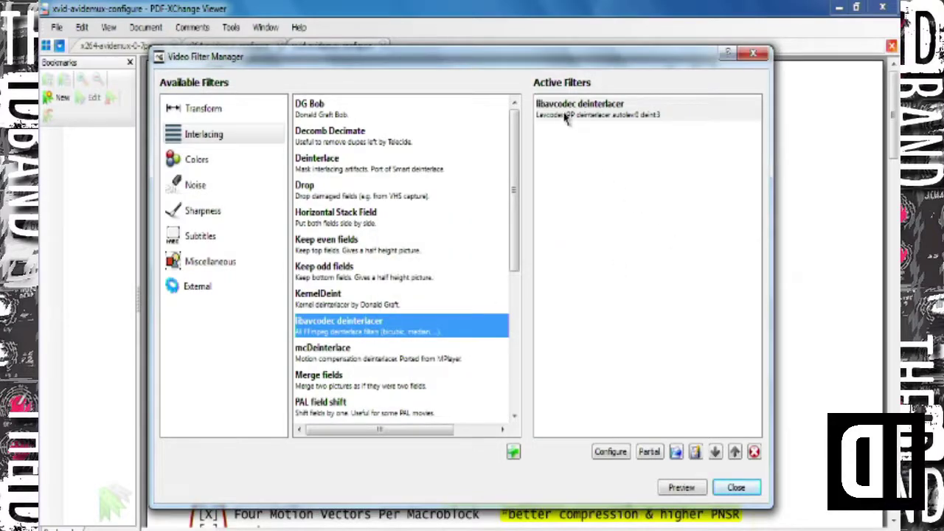
pyautogui.doubleClick(612, 116)
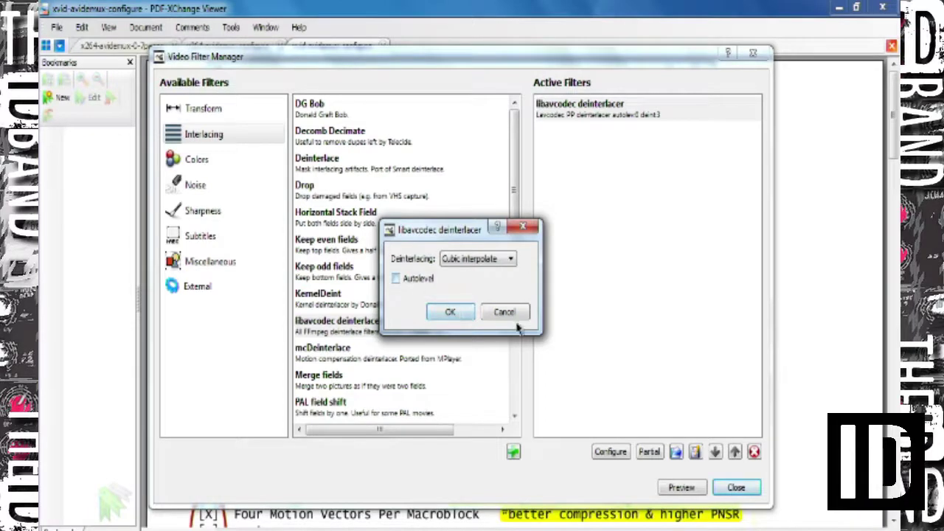
pyautogui.click(450, 312)
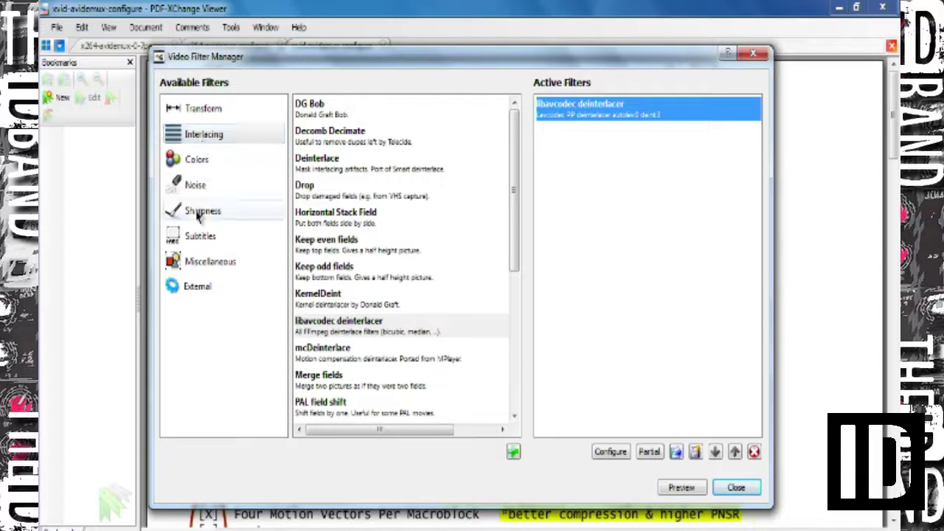
# List the Noise filters, including Cnr2, Denoise, MPlayer denoise3d and FluxSmooth
pyautogui.click(196, 185)
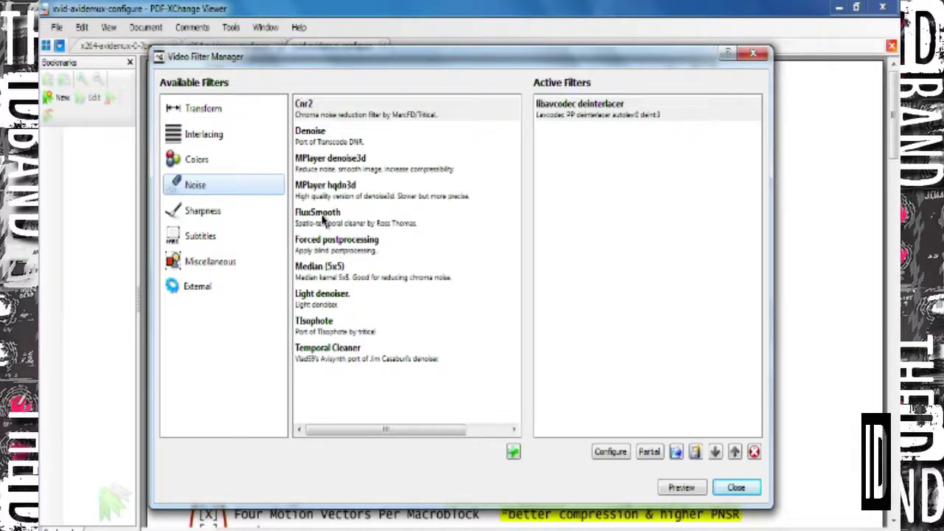
# Try new MPlayer denoise3d strengths (luma 5, chroma 1, temporal 7), then discard them
pyautogui.doubleClick(347, 163)
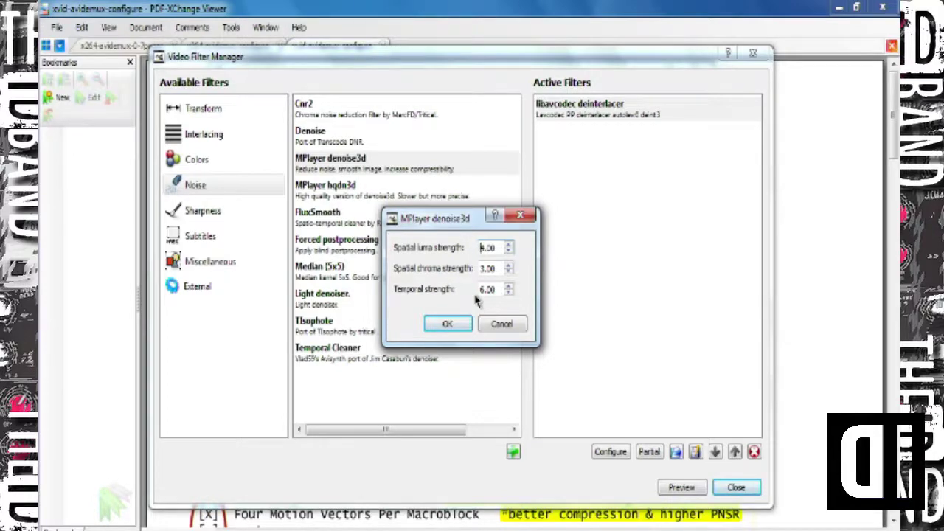
pyautogui.click(508, 249)
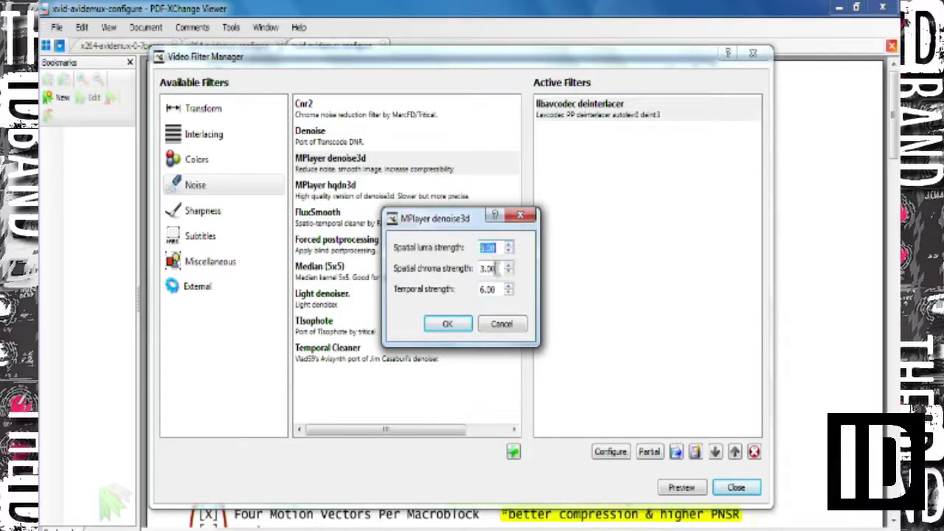
pyautogui.click(497, 269)
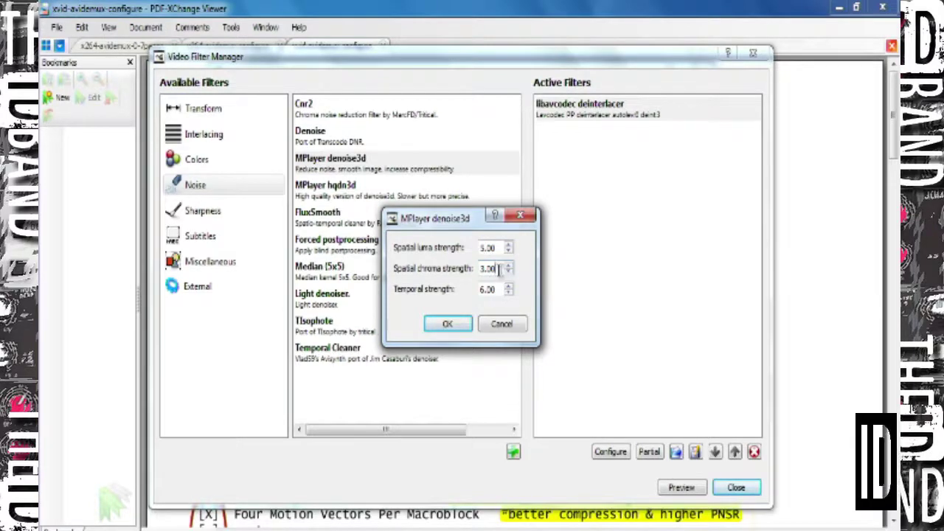
pyautogui.doubleClick(497, 268)
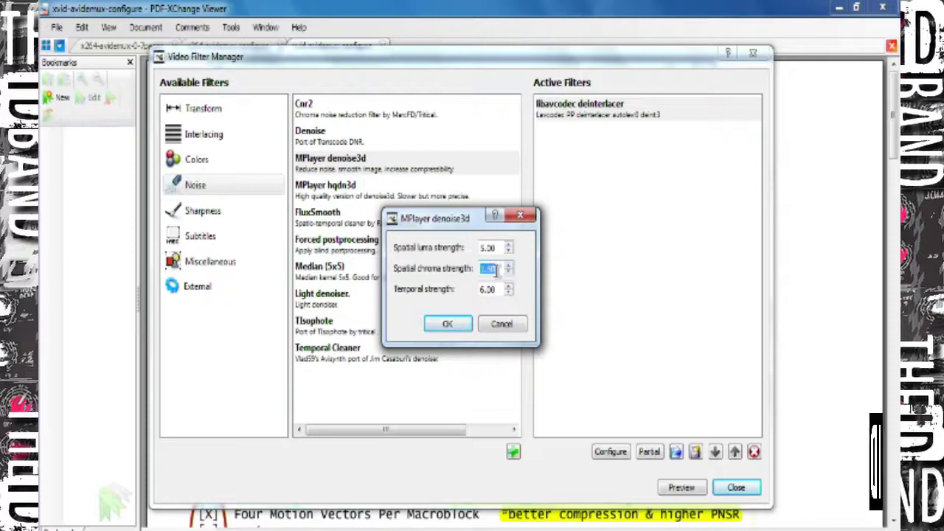
pyautogui.write('1')
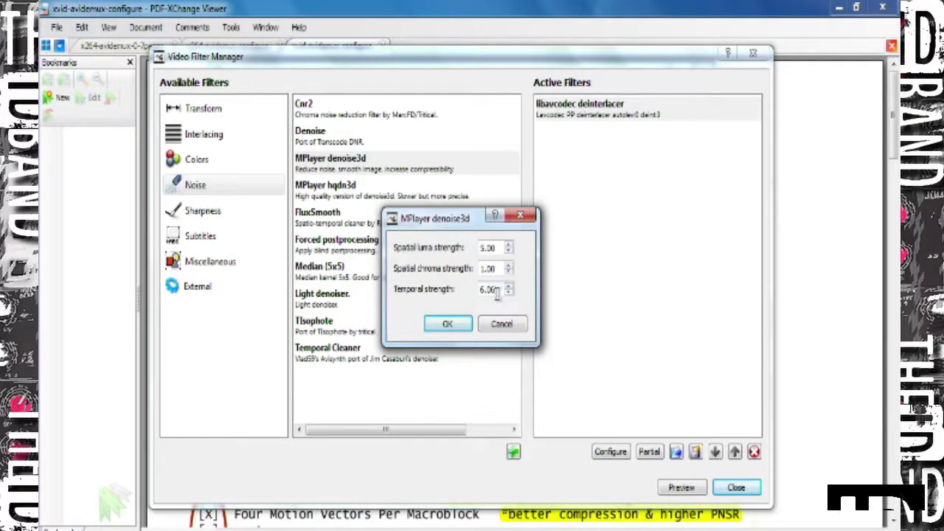
pyautogui.doubleClick(496, 291)
pyautogui.write('7')
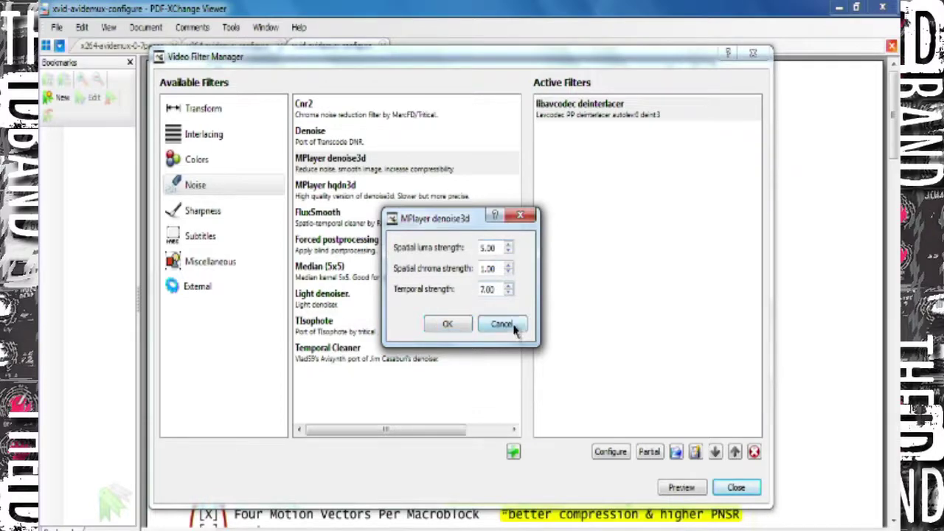
pyautogui.click(502, 324)
# Add MPlayer denoise3d with default strengths 4.0, 3.0, 6.0 and list the Miscellaneous filters
pyautogui.doubleClick(341, 167)
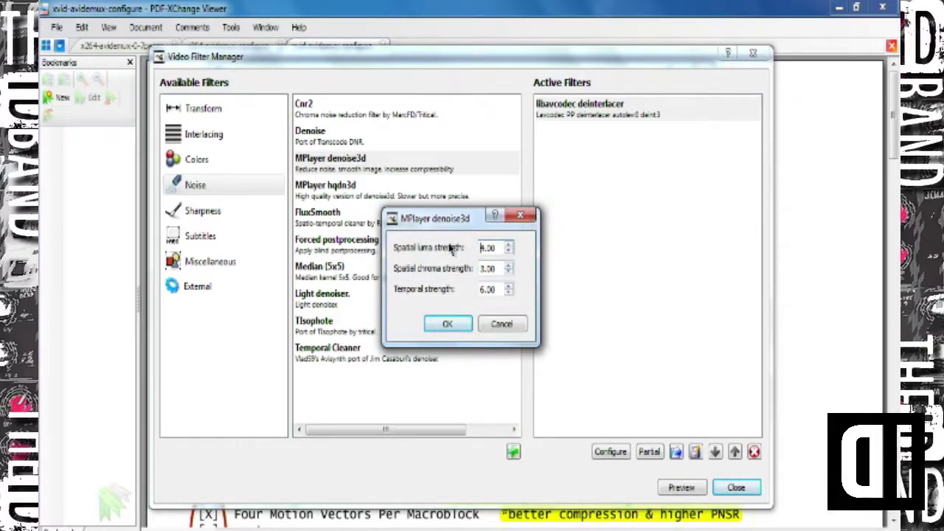
pyautogui.click(447, 324)
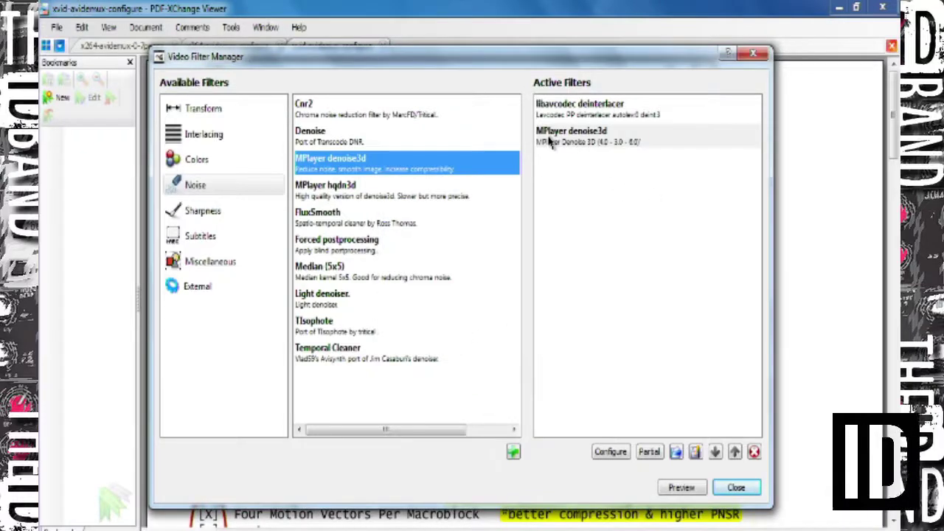
pyautogui.click(208, 264)
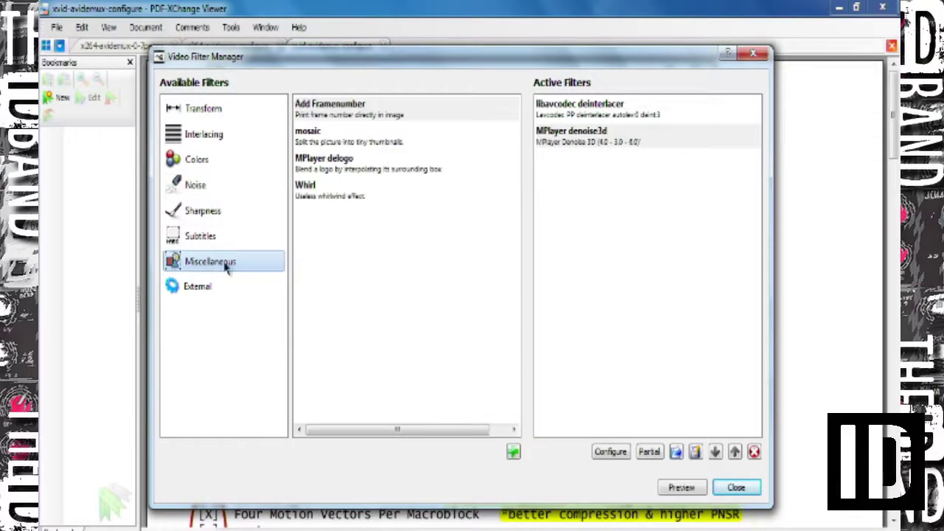
# Cancel the MPlayer delogo settings and close the filter manager with deinterlacer and denoise3d kept
pyautogui.doubleClick(330, 166)
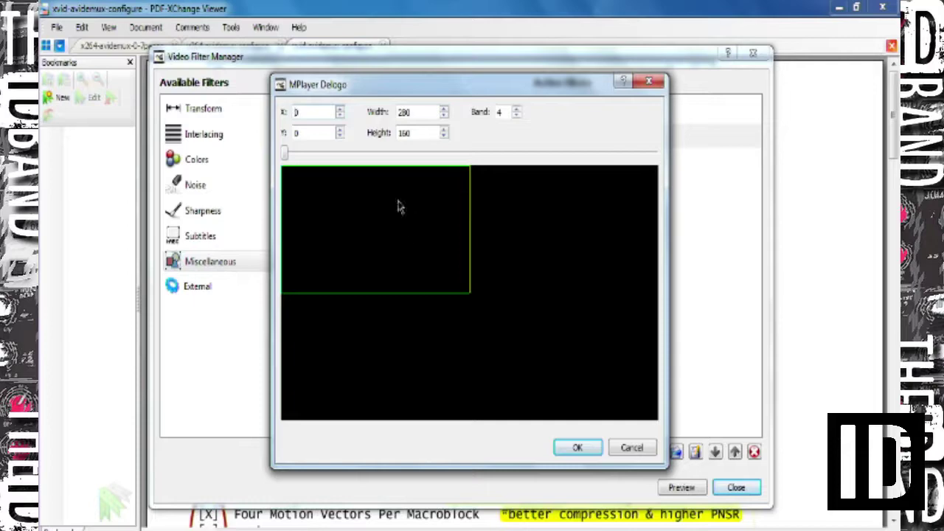
pyautogui.click(634, 453)
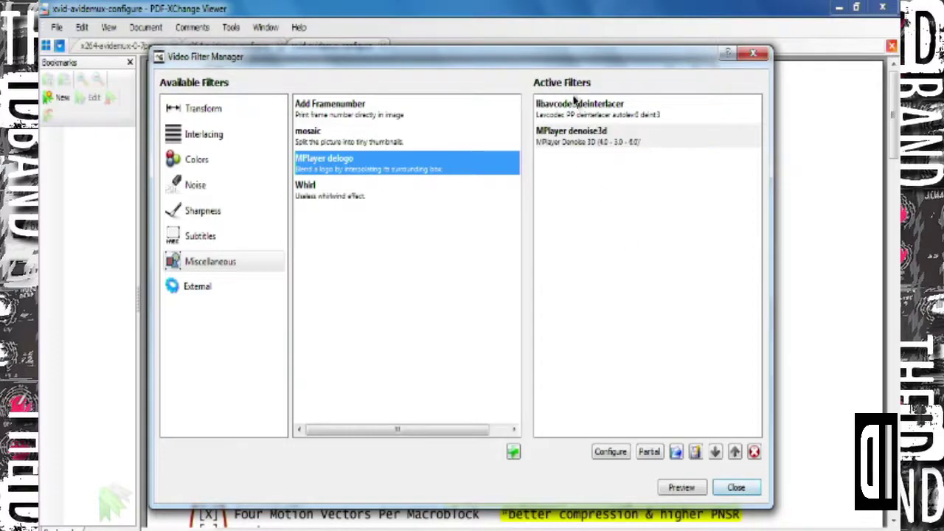
pyautogui.click(594, 111)
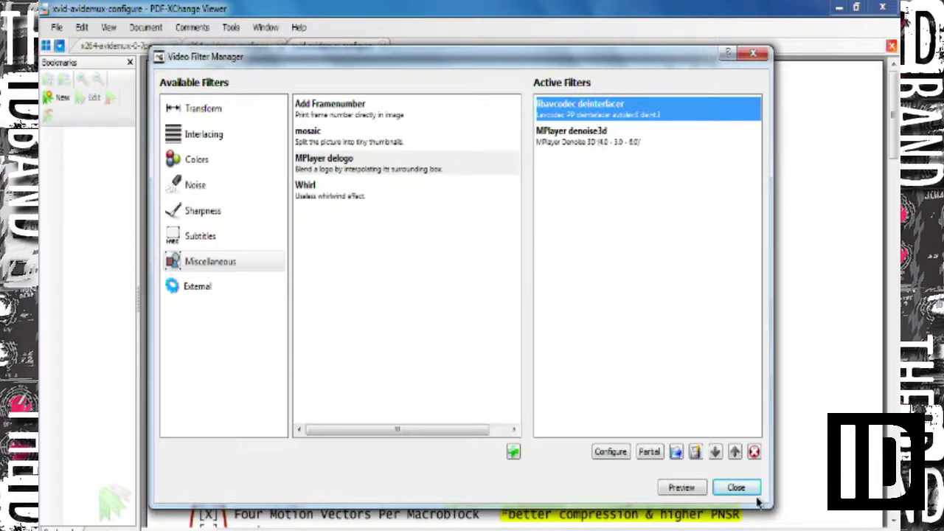
pyautogui.click(736, 488)
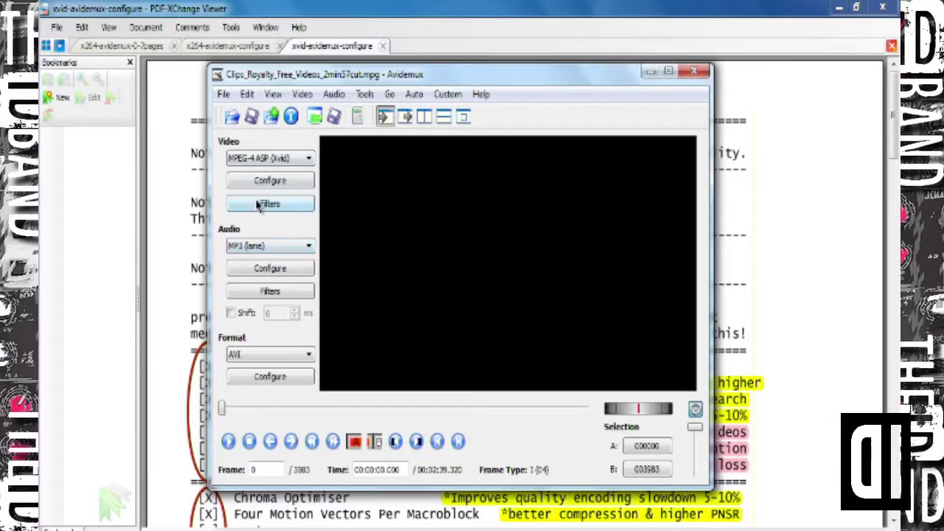
# Keep MP3 (lame) audio at stereo, CBR, 128 kbps, then open the audio filters
pyautogui.click(270, 246)
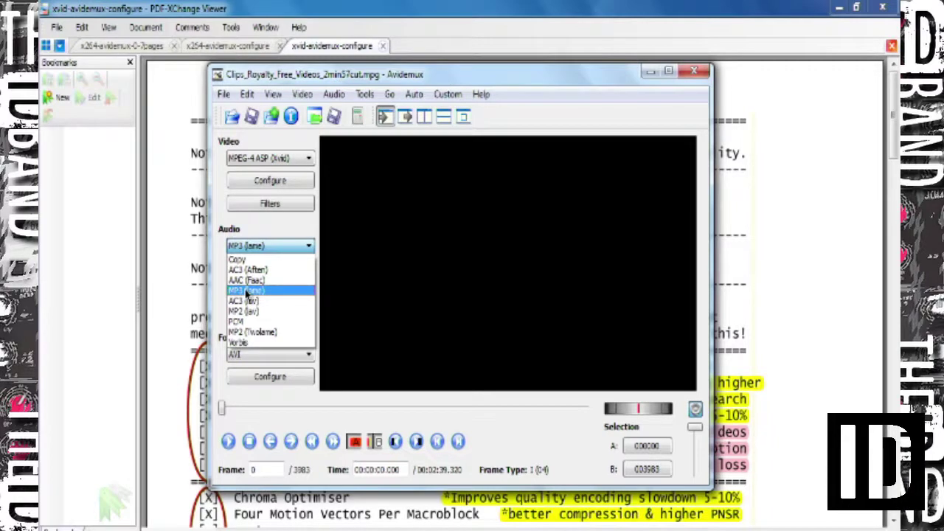
pyautogui.click(247, 292)
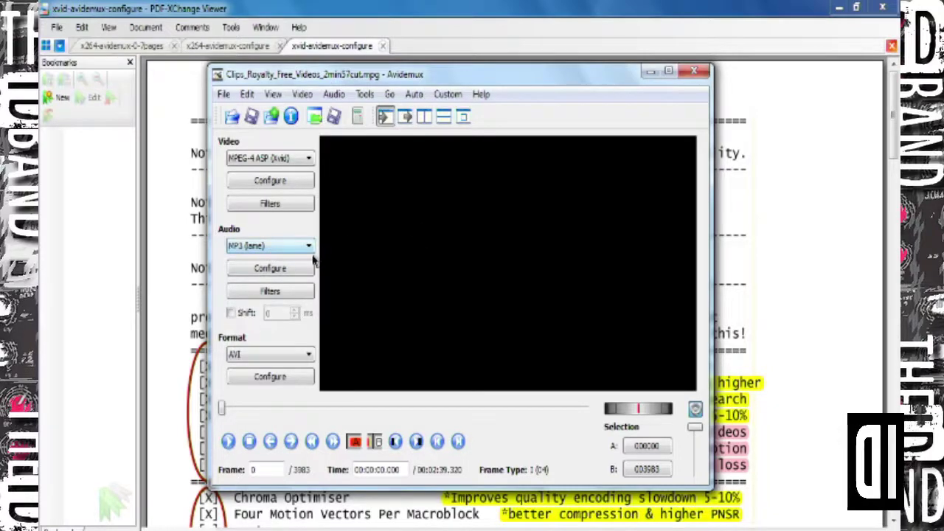
pyautogui.click(293, 269)
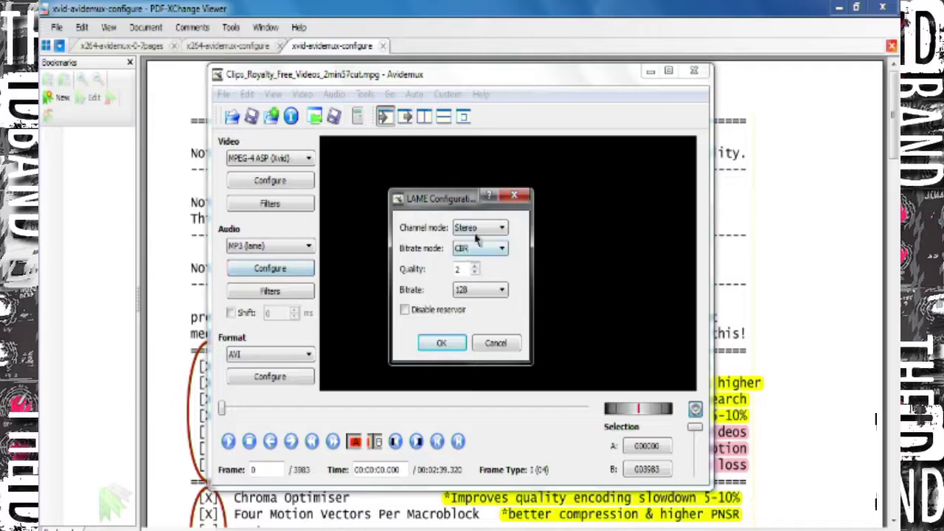
pyautogui.click(440, 344)
pyautogui.click(274, 292)
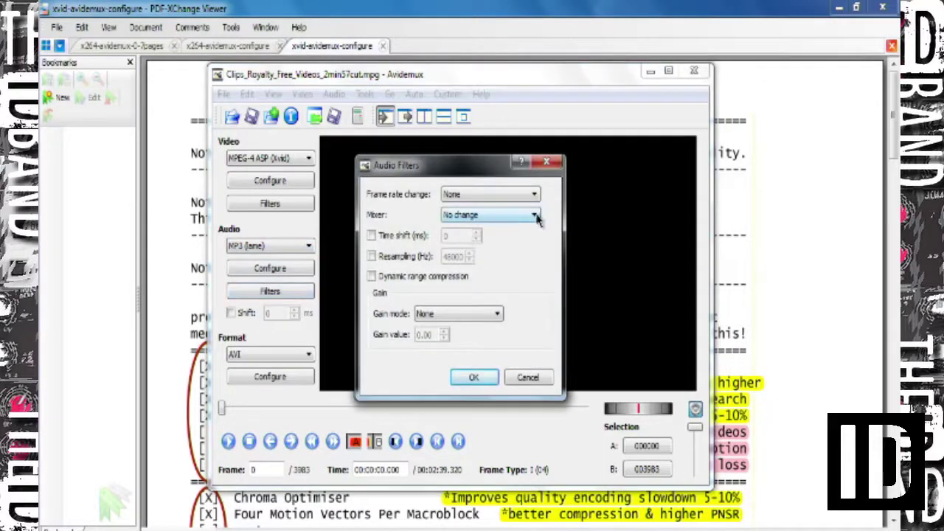
# Leave the audio mixer at No change and confirm the Audio Filters dialog
pyautogui.click(536, 215)
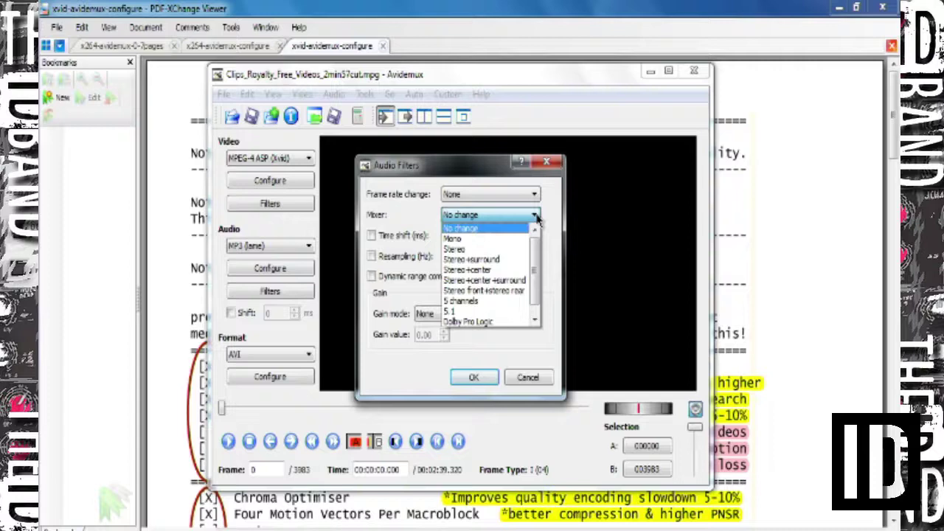
pyautogui.click(473, 230)
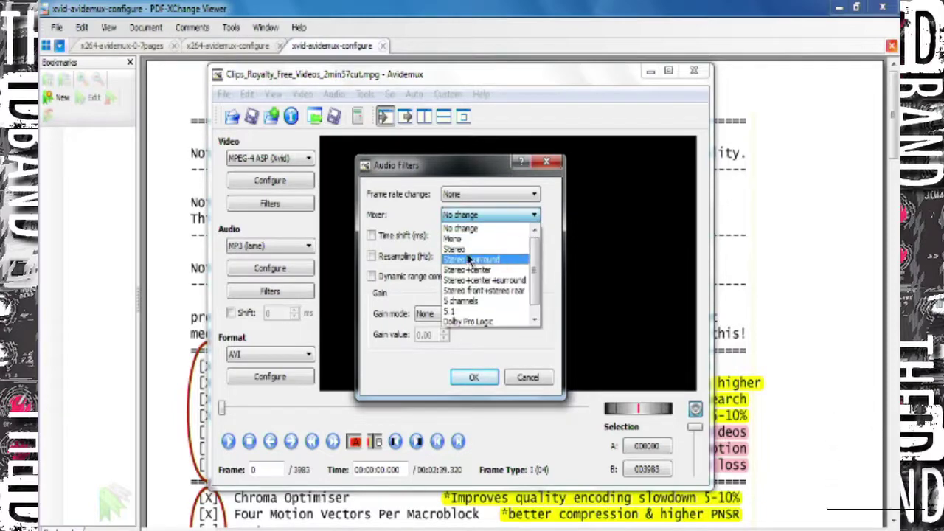
pyautogui.click(481, 183)
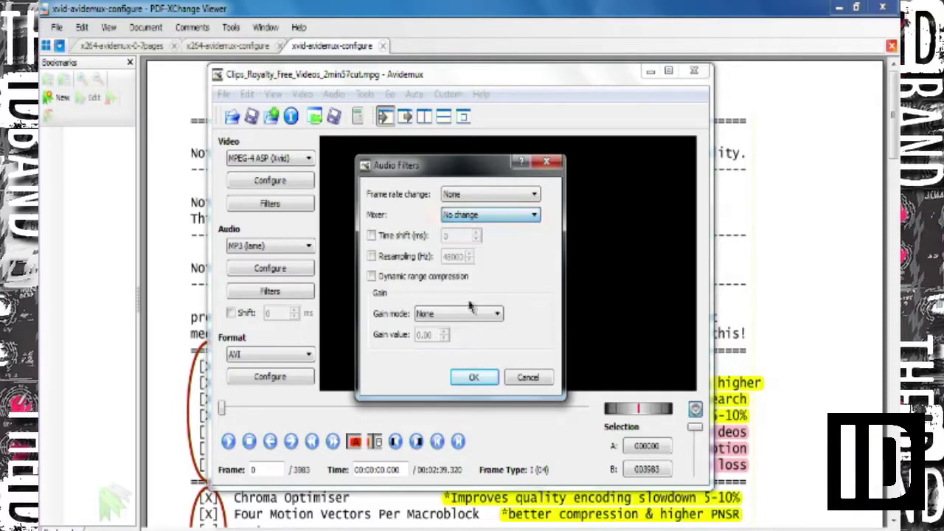
pyautogui.click(476, 378)
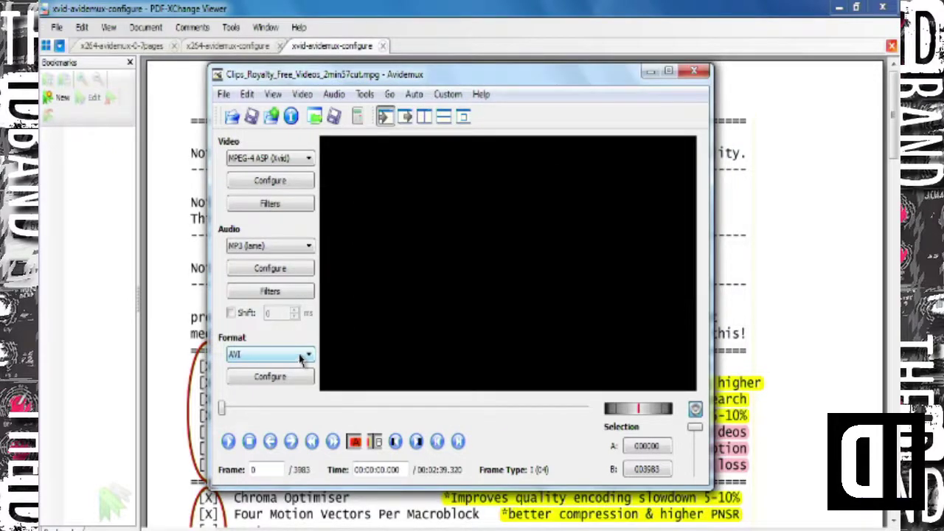
# Confirm the main audio track as the video's own track 0 (MP2, 2 channels, 160 kbit/s)
pyautogui.click(332, 94)
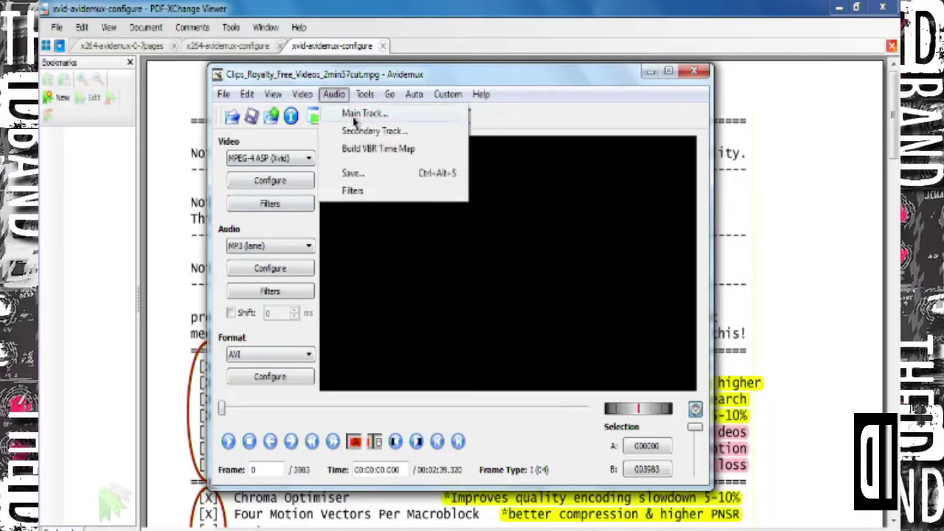
pyautogui.click(352, 115)
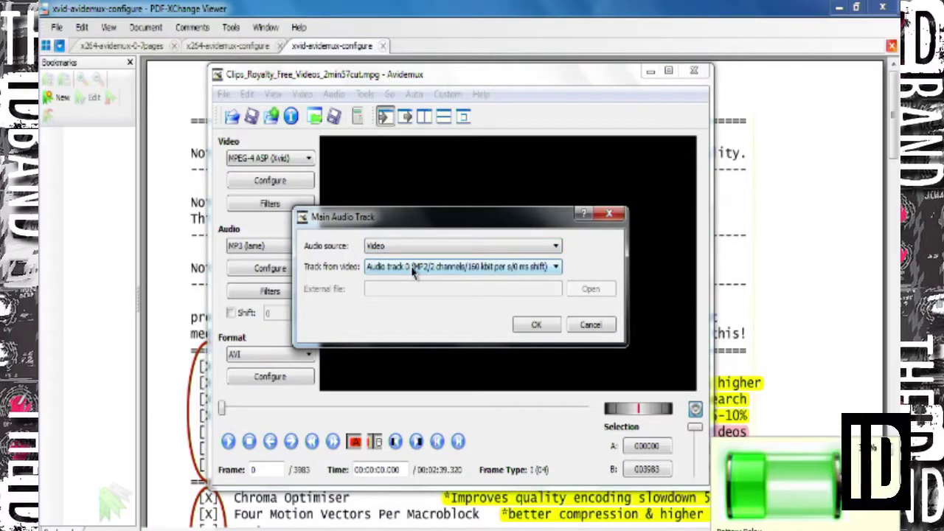
pyautogui.click(536, 325)
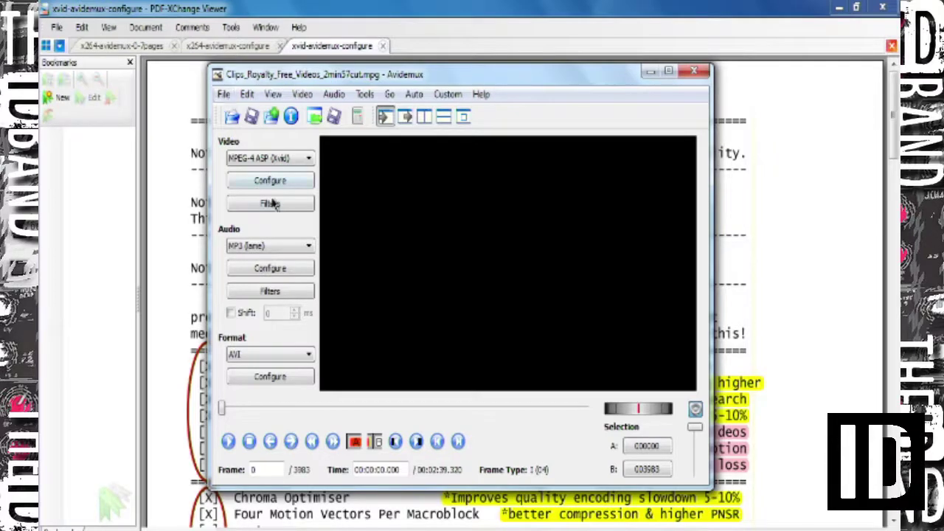
pyautogui.click(224, 95)
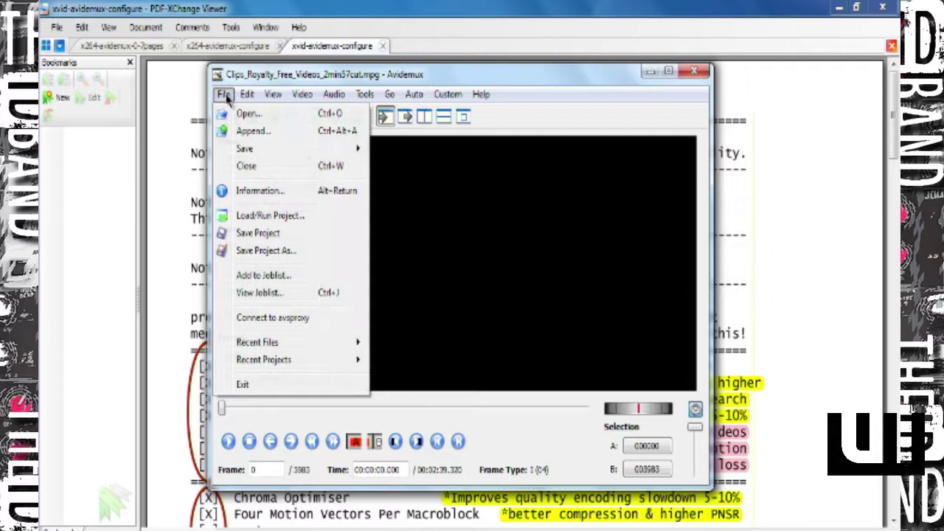
pyautogui.click(263, 275)
pyautogui.click(527, 315)
pyautogui.click(224, 95)
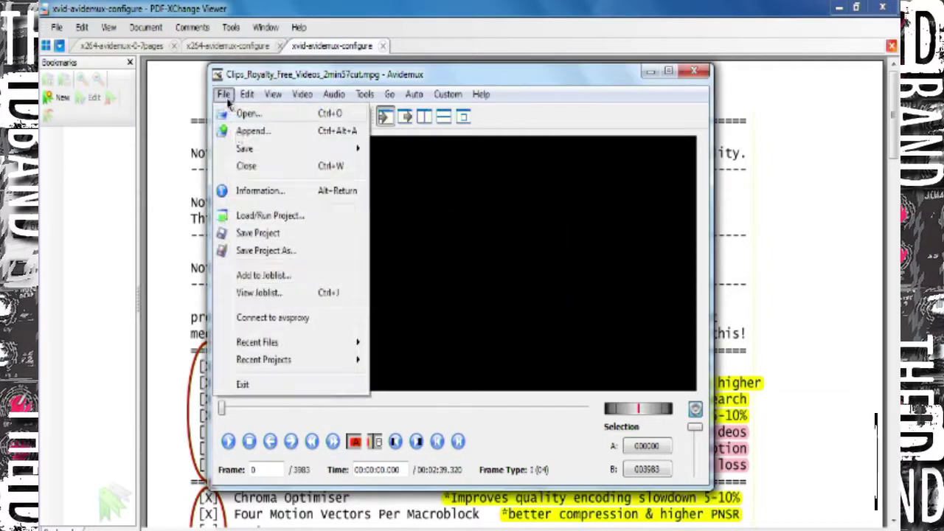
pyautogui.click(259, 293)
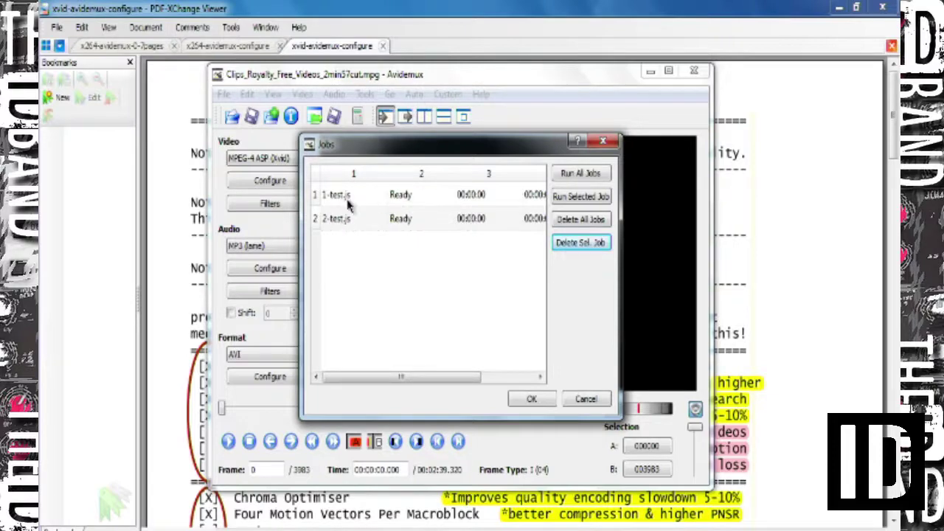
pyautogui.click(593, 400)
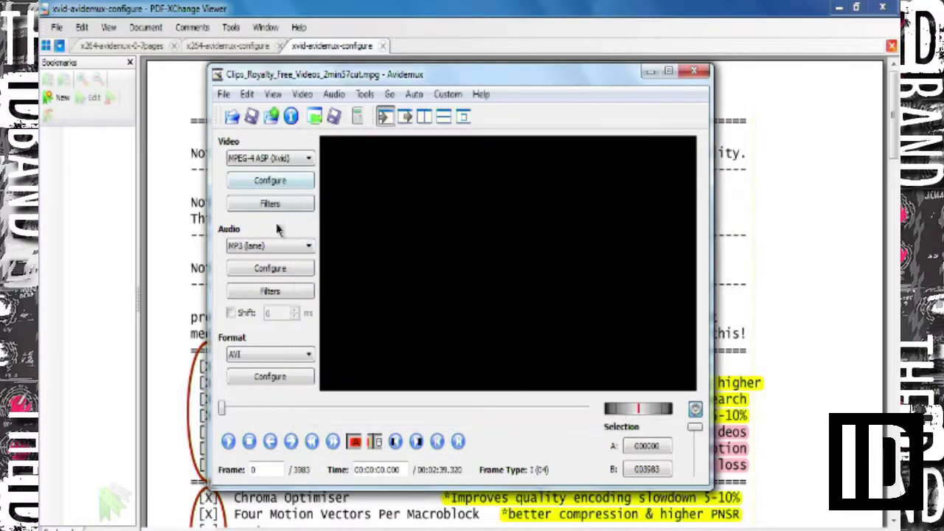
pyautogui.click(224, 94)
pyautogui.click(259, 293)
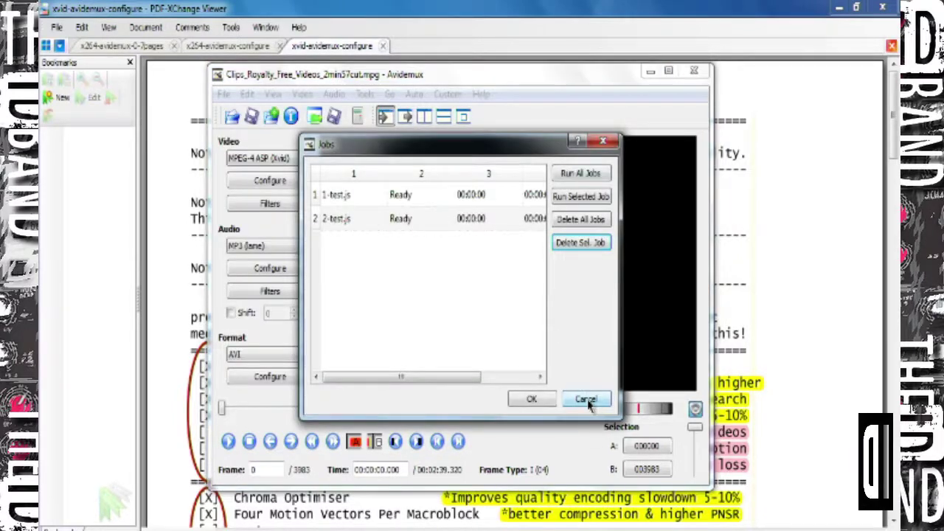
pyautogui.click(587, 400)
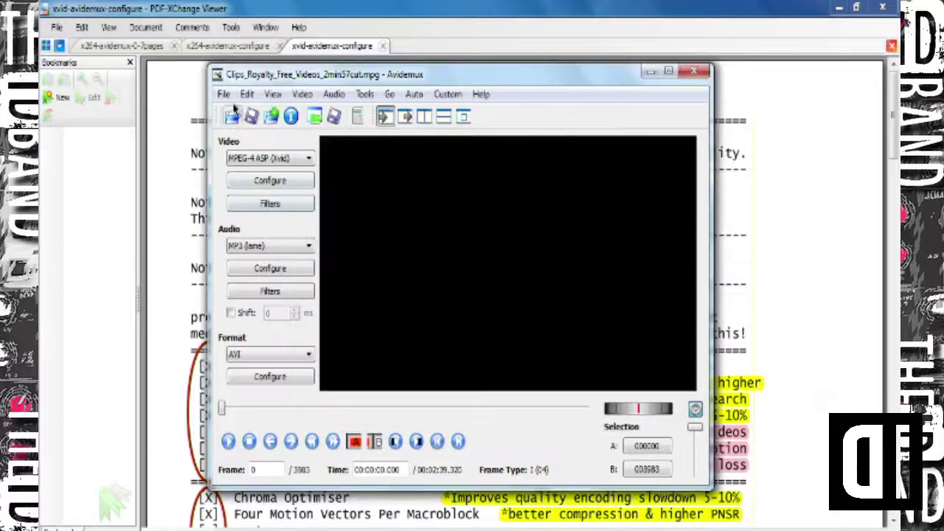
pyautogui.click(223, 94)
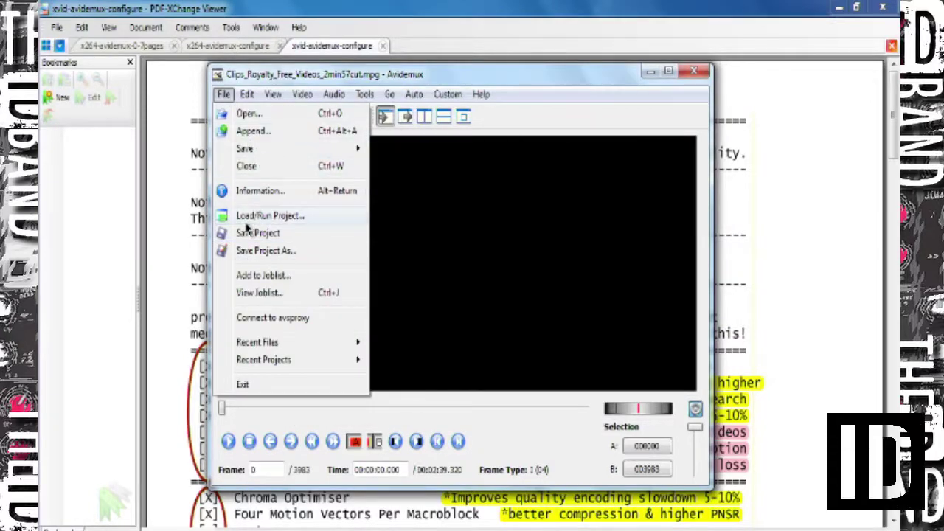
# Save the project as Clips_Royalty_Free_Videos_2min57cut.mpg.project in the Videos library
pyautogui.click(280, 251)
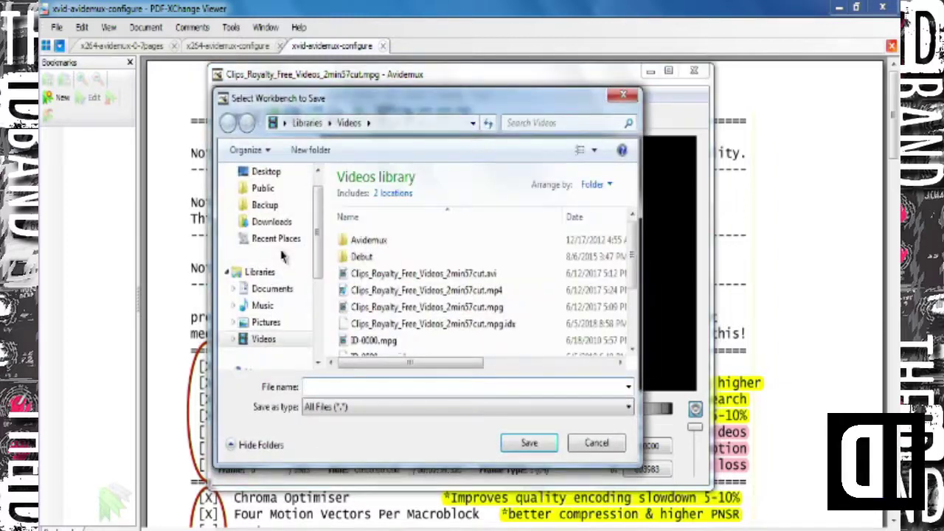
pyautogui.click(492, 309)
pyautogui.click(470, 386)
pyautogui.click(467, 386)
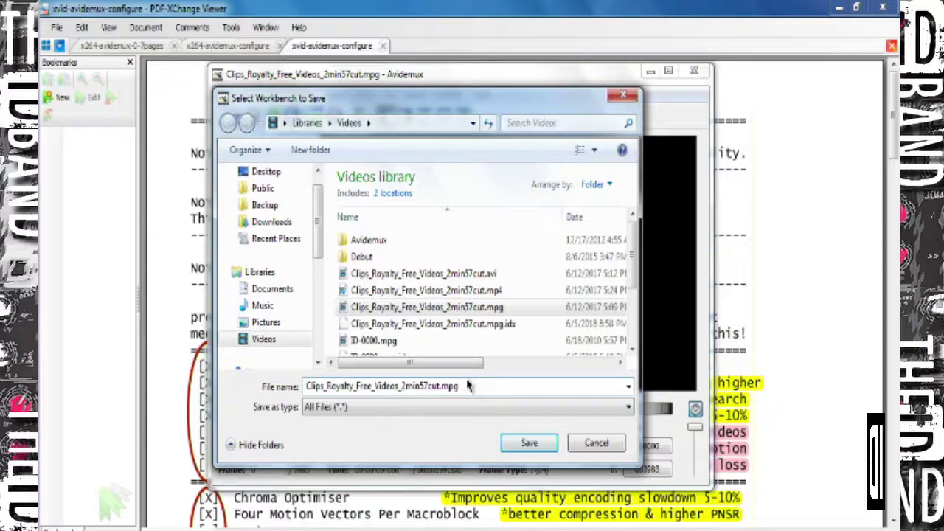
pyautogui.write('.p')
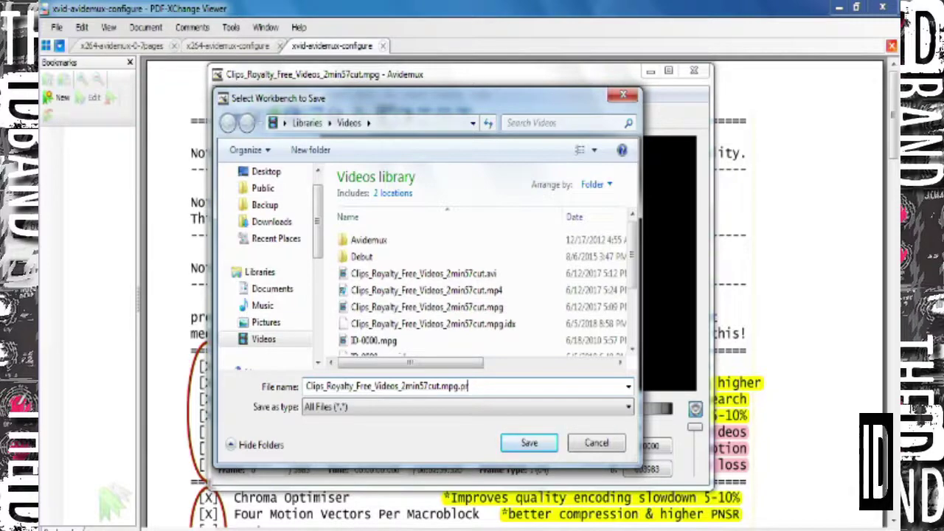
pyautogui.write('roject')
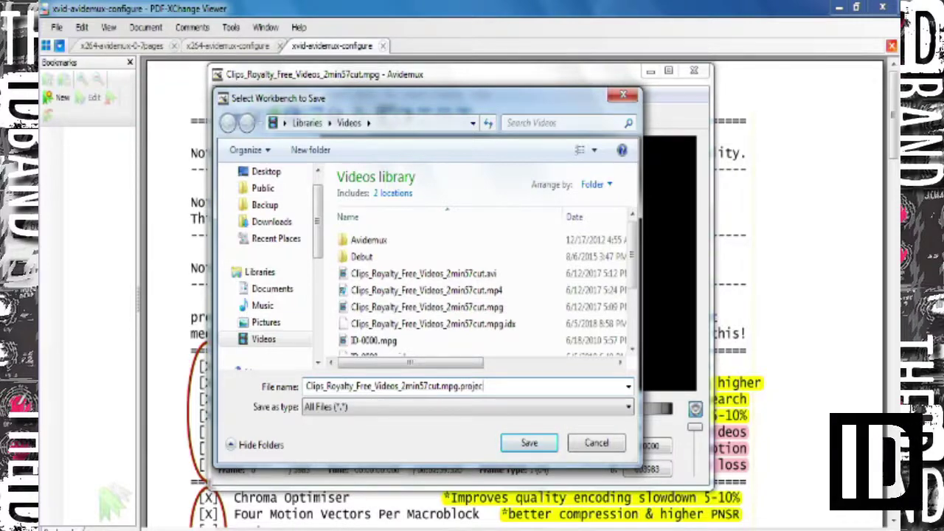
pyautogui.click(528, 443)
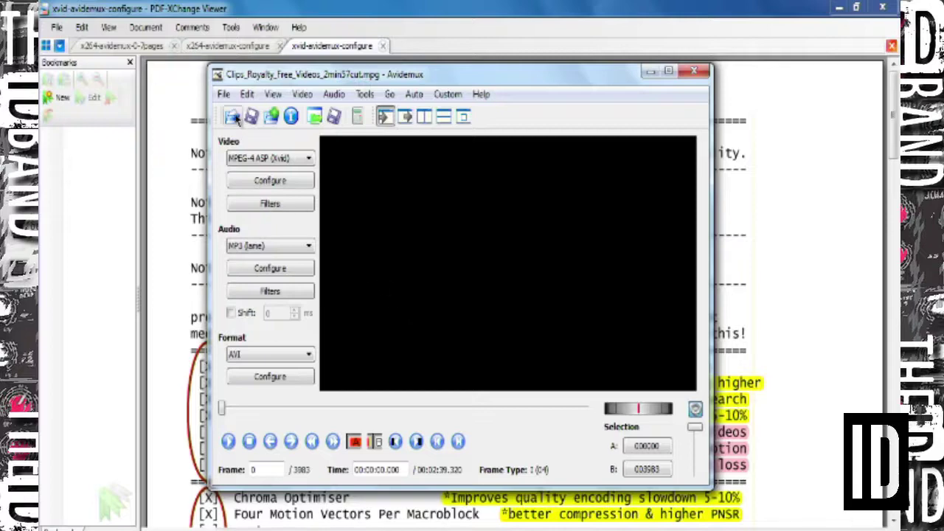
pyautogui.click(223, 96)
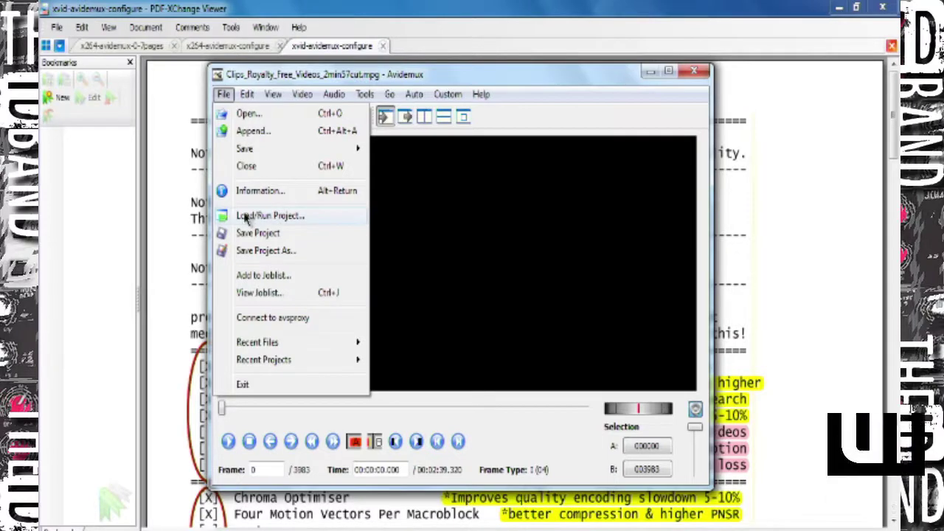
# Dismiss the menu, then review the active video filters and close the filter manager
pyautogui.click(551, 81)
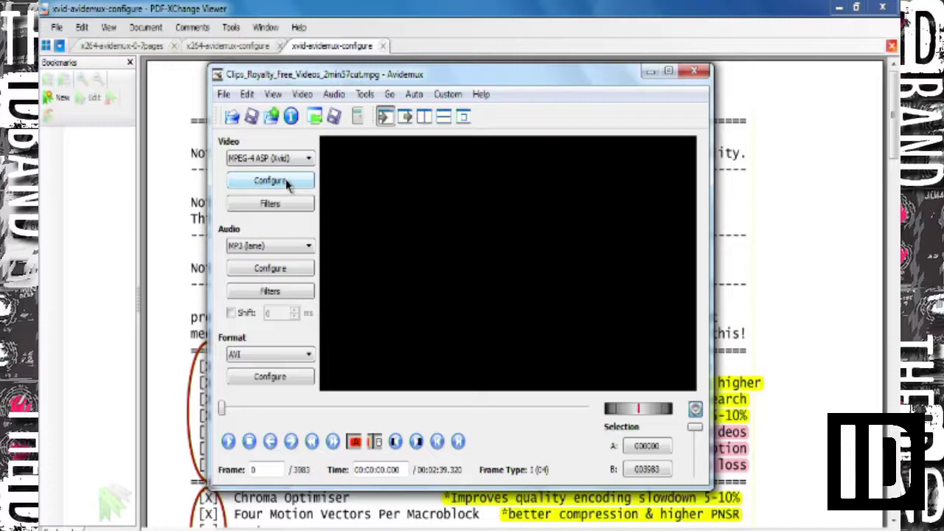
pyautogui.click(287, 212)
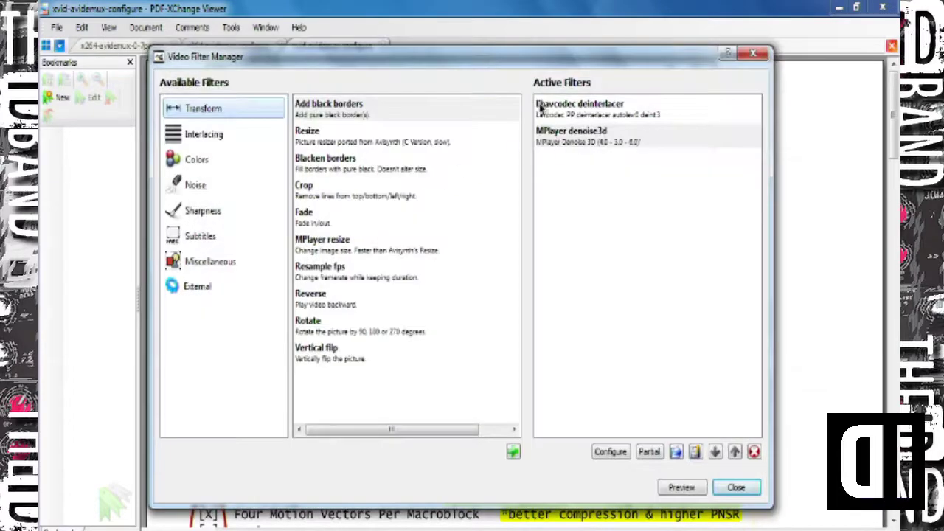
pyautogui.click(736, 487)
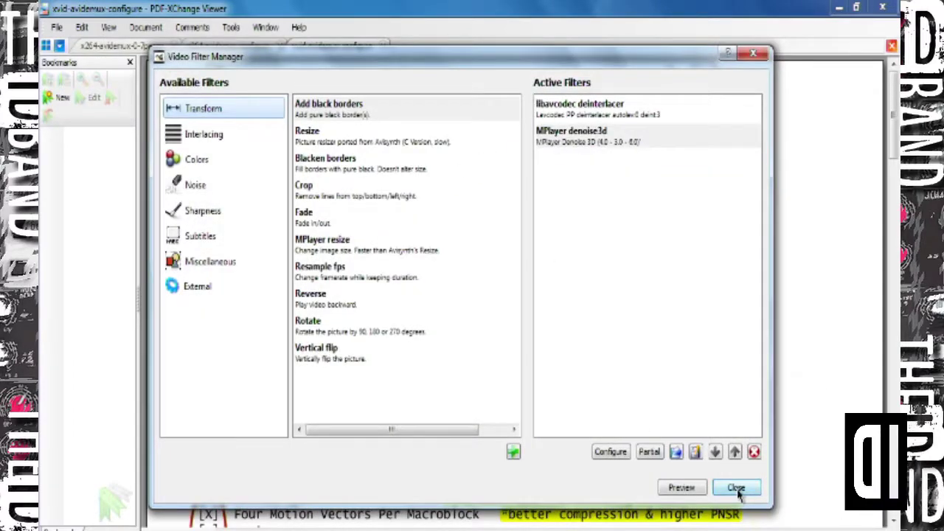
# Queue job 3-test3 with output file Clips_Royalty_Free_Videos_2min57test3.avi
pyautogui.click(223, 94)
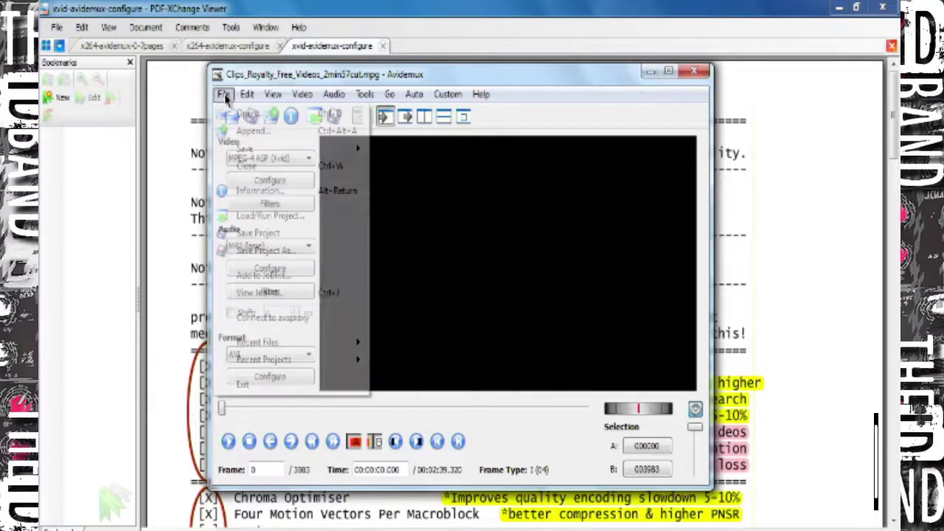
pyautogui.click(263, 275)
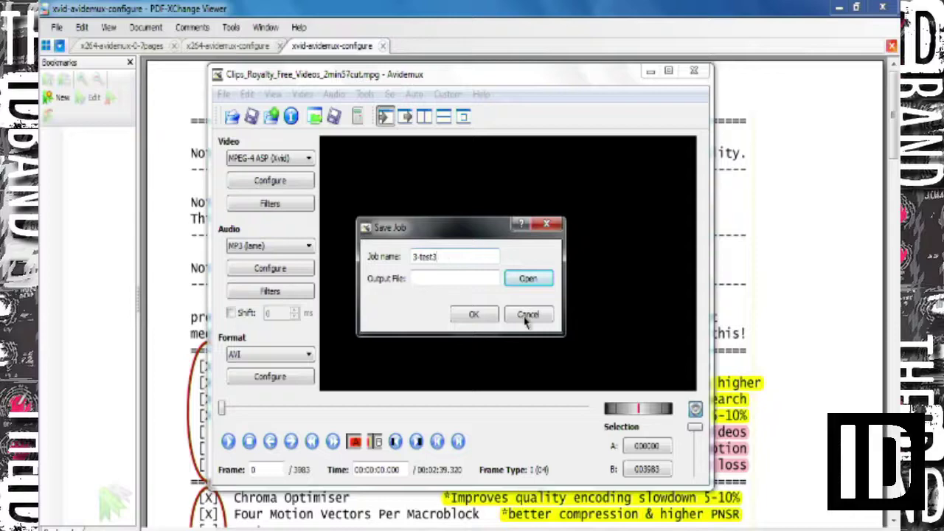
pyautogui.click(528, 278)
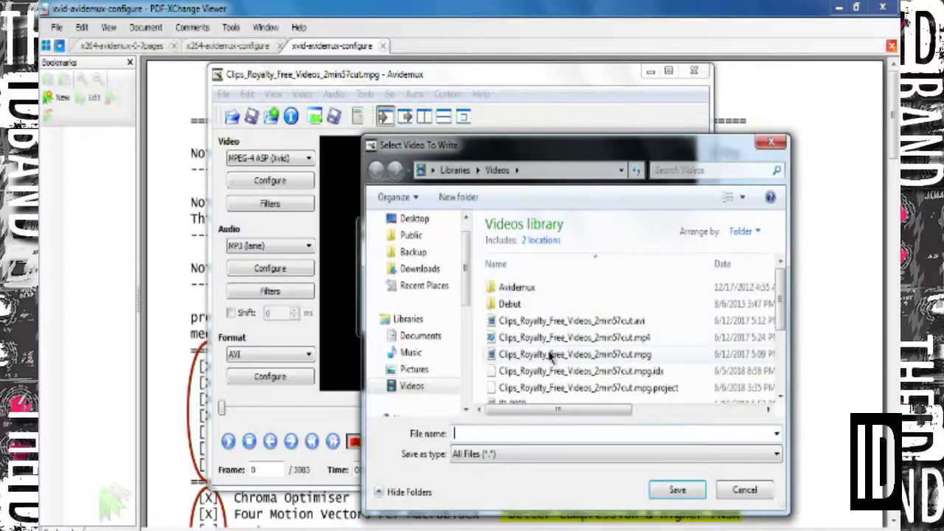
pyautogui.click(549, 354)
pyautogui.click(612, 433)
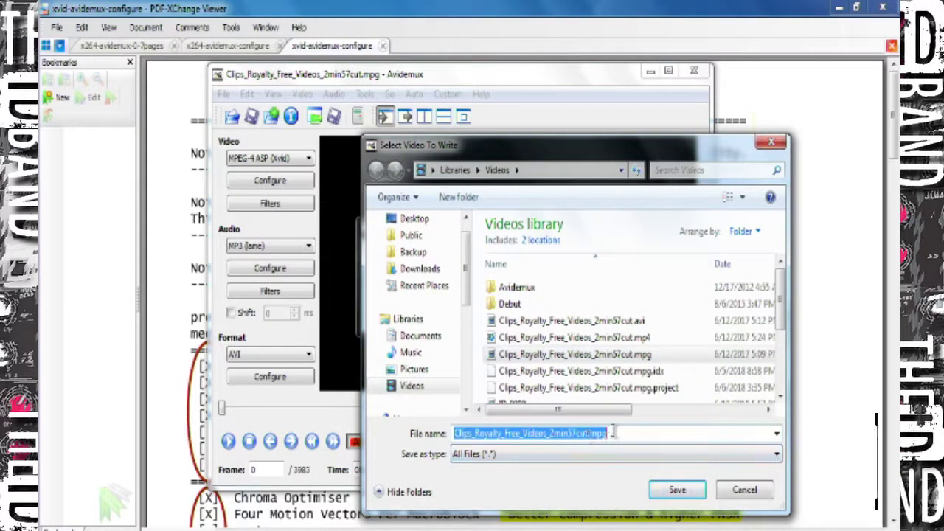
pyautogui.click(612, 433)
pyautogui.press('BackSpace')
pyautogui.press('BackSpace')
pyautogui.press('BackSpace')
pyautogui.press('BackSpace')
pyautogui.press('BackSpace')
pyautogui.press('BackSpace')
pyautogui.press('BackSpace')
pyautogui.write('tes')
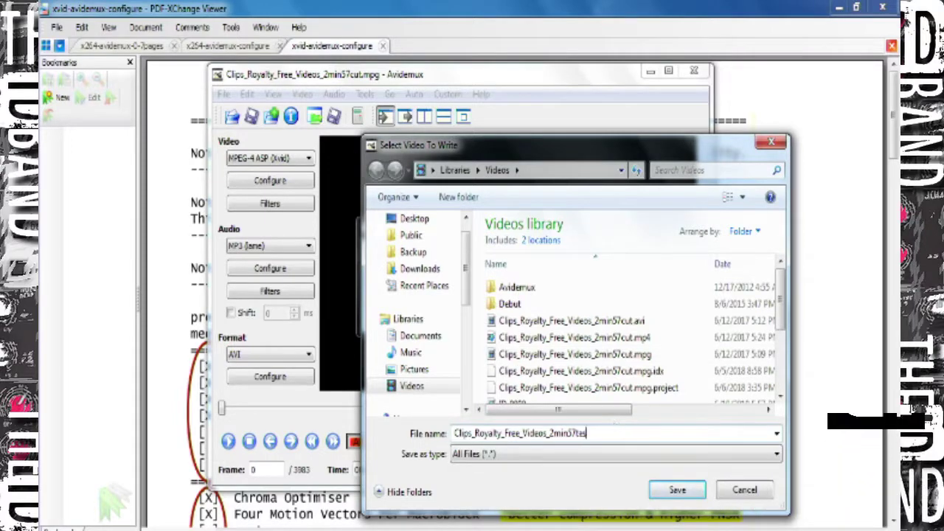
pyautogui.write('t3.avi')
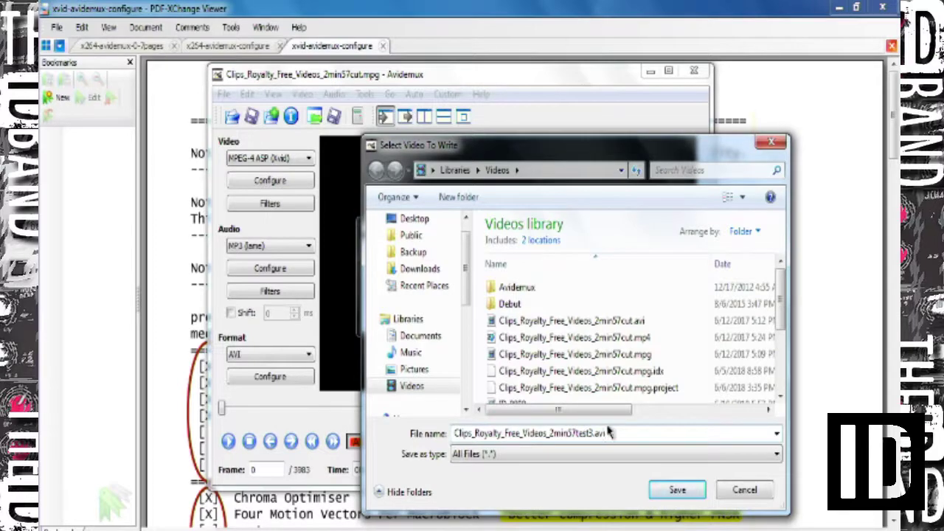
pyautogui.click(675, 492)
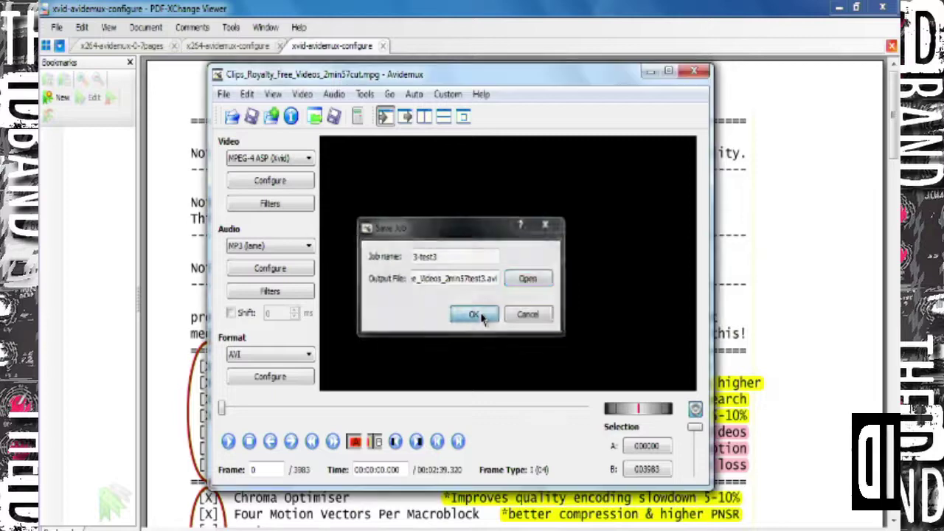
pyautogui.click(476, 315)
pyautogui.click(223, 94)
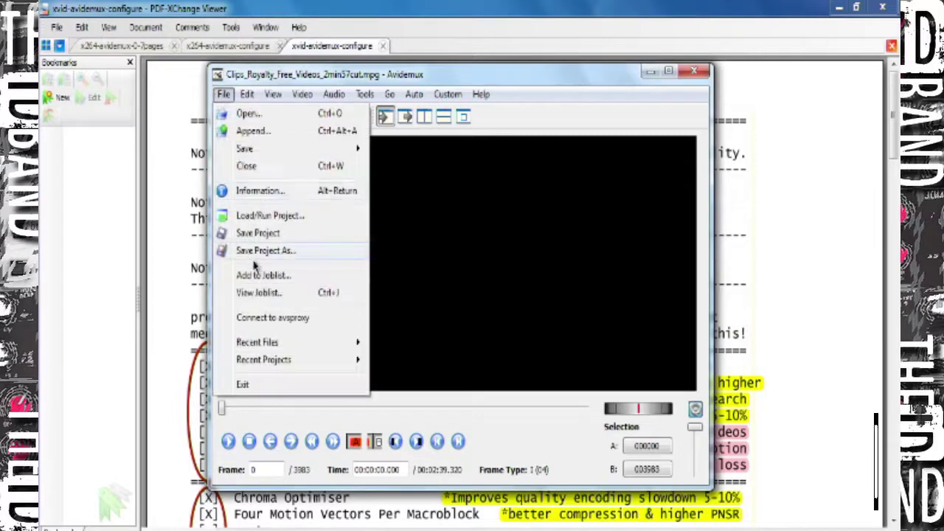
pyautogui.click(265, 293)
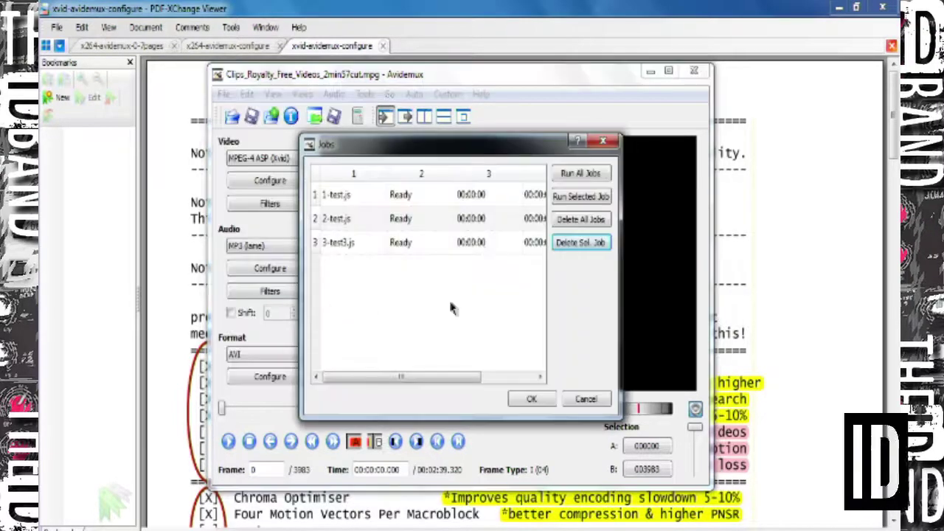
pyautogui.click(350, 195)
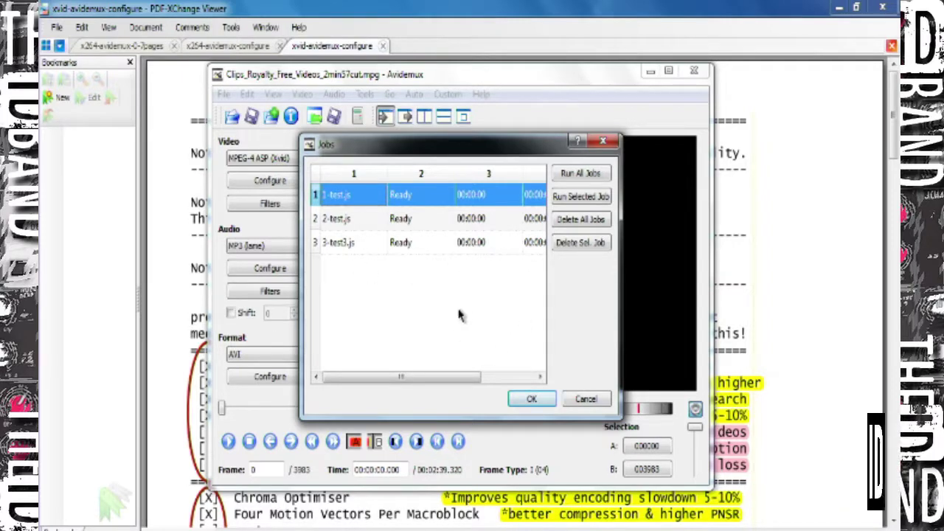
pyautogui.click(346, 222)
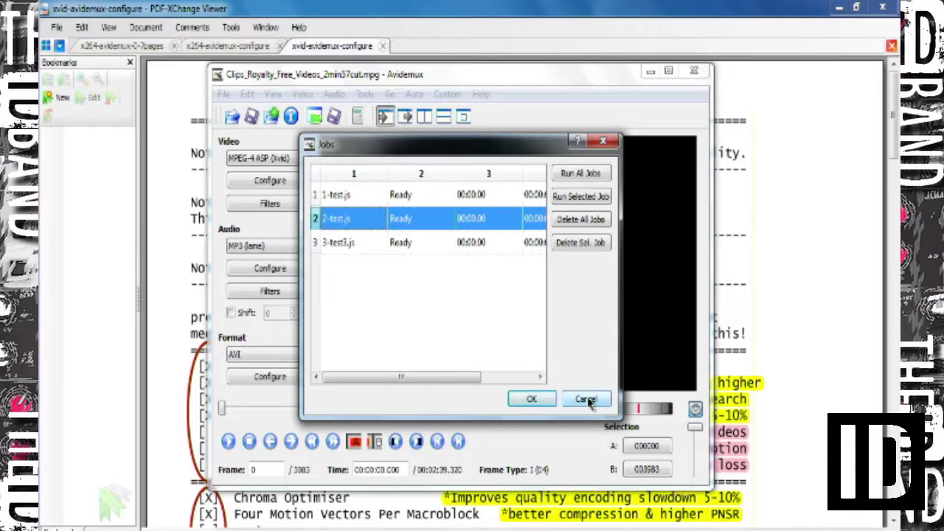
pyautogui.click(586, 400)
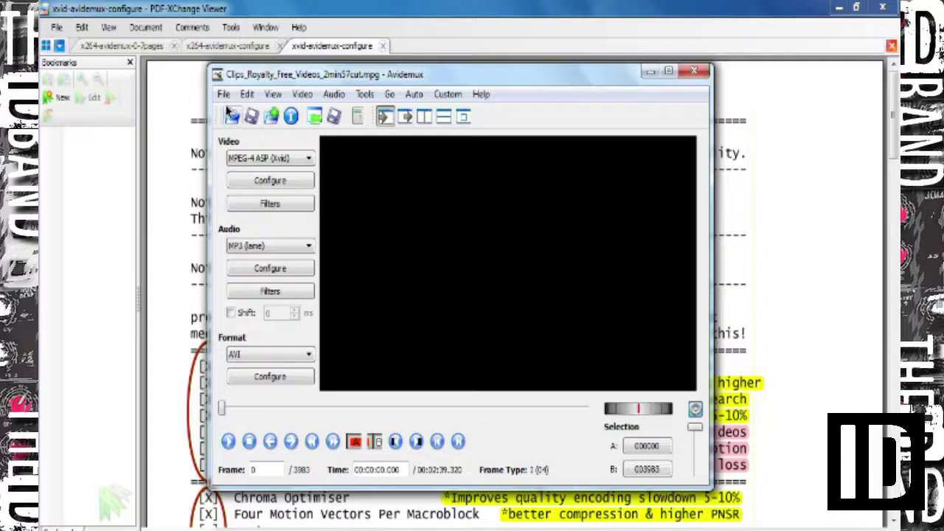
# In PDF-XChange Viewer, scroll the xvid-avidemux-configure guide down to Two Pass settings and back up
pyautogui.click(230, 96)
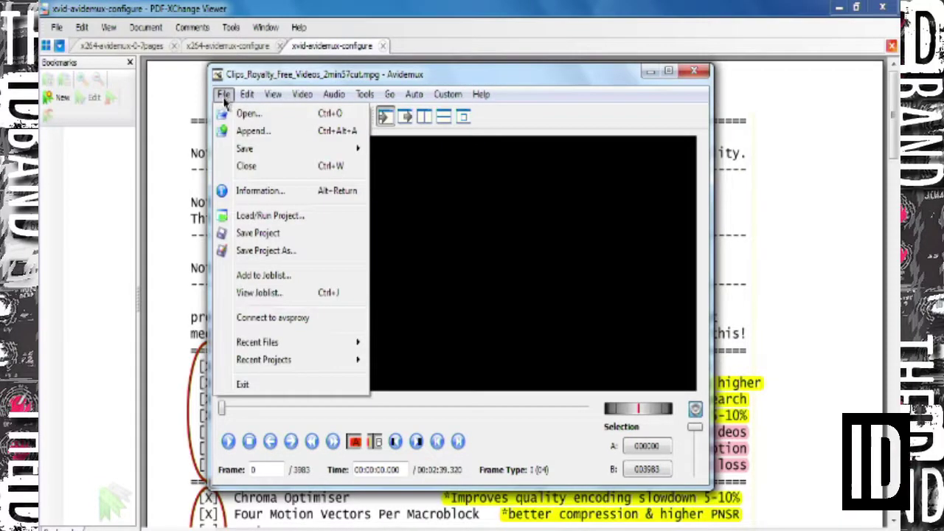
pyautogui.click(491, 236)
pyautogui.scroll(-4, 490, 251)
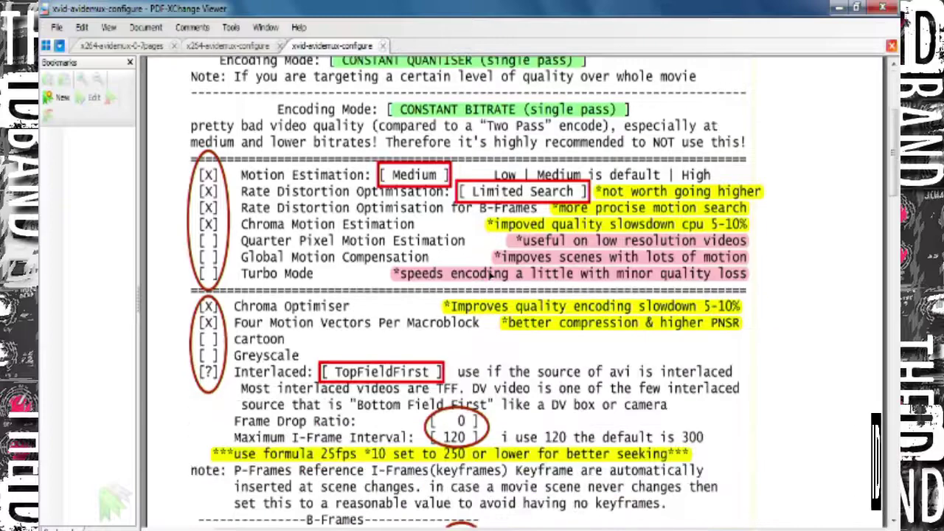
pyautogui.scroll(-5, 489, 274)
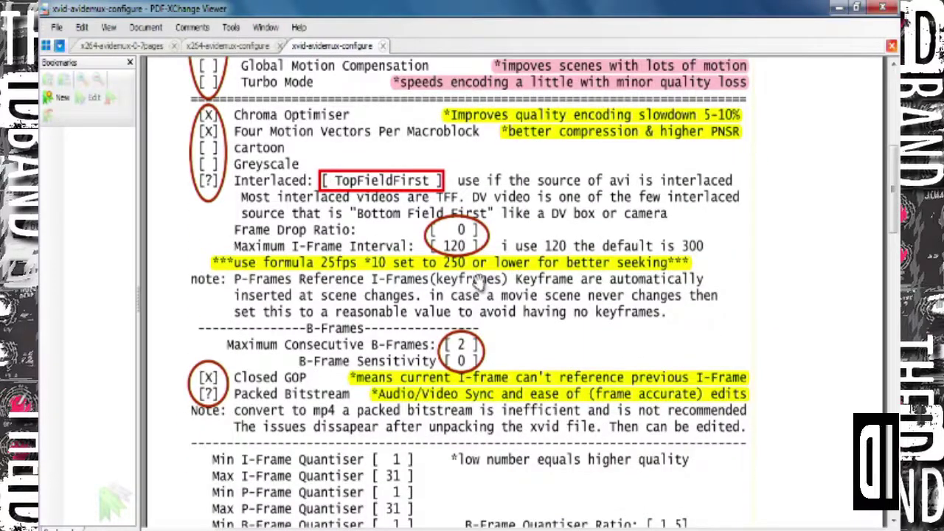
pyautogui.scroll(-6, 490, 278)
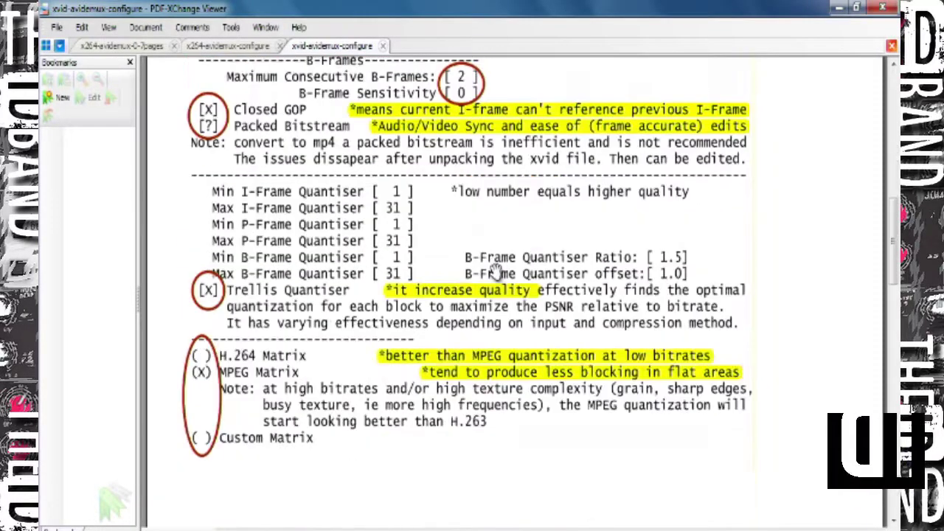
pyautogui.scroll(-10, 496, 271)
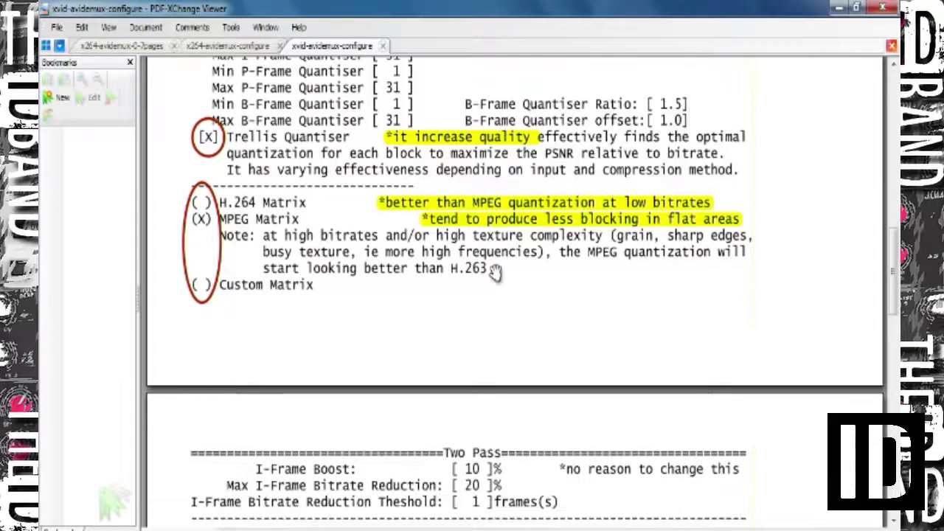
pyautogui.scroll(-3, 494, 273)
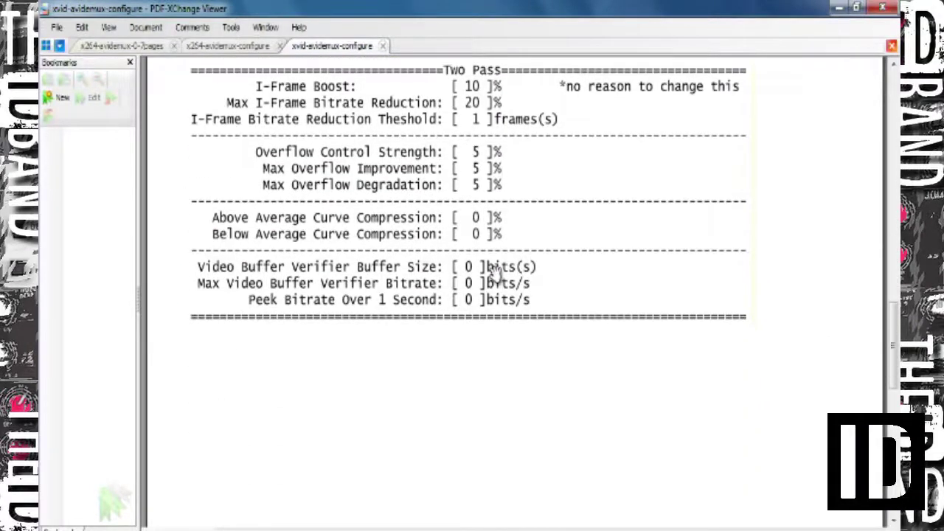
pyautogui.scroll(1, 495, 263)
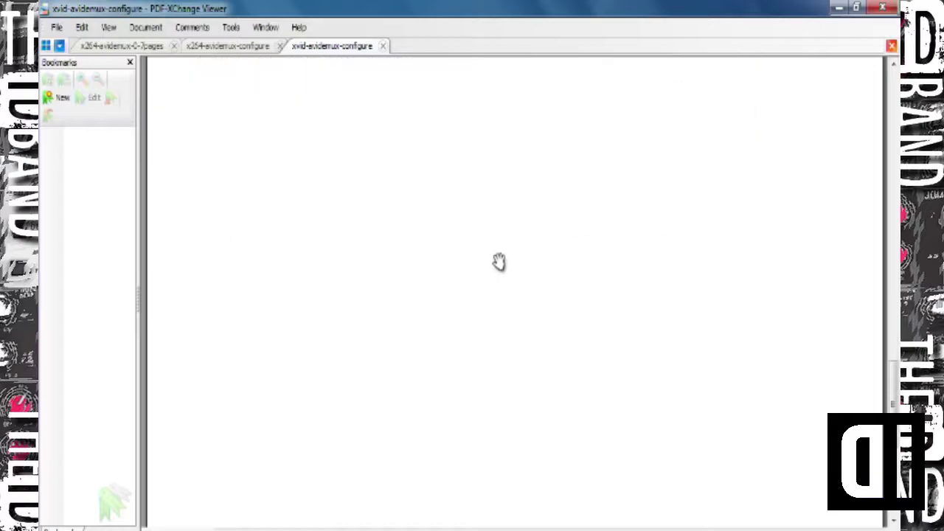
pyautogui.scroll(20, 498, 256)
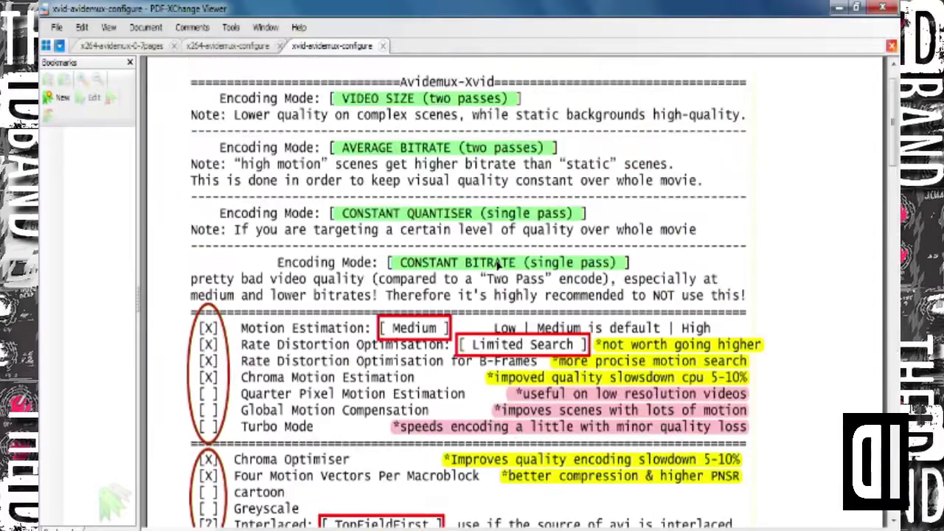
pyautogui.scroll(1, 499, 262)
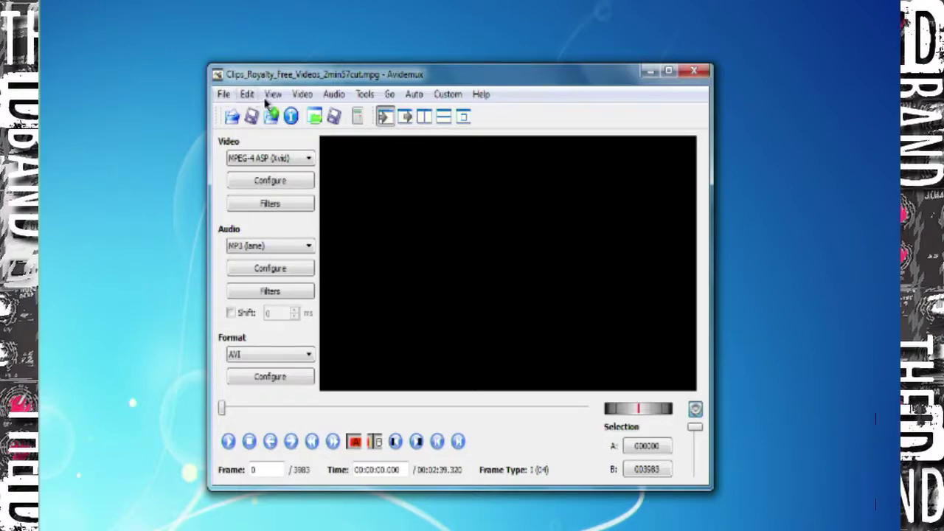
pyautogui.click(331, 95)
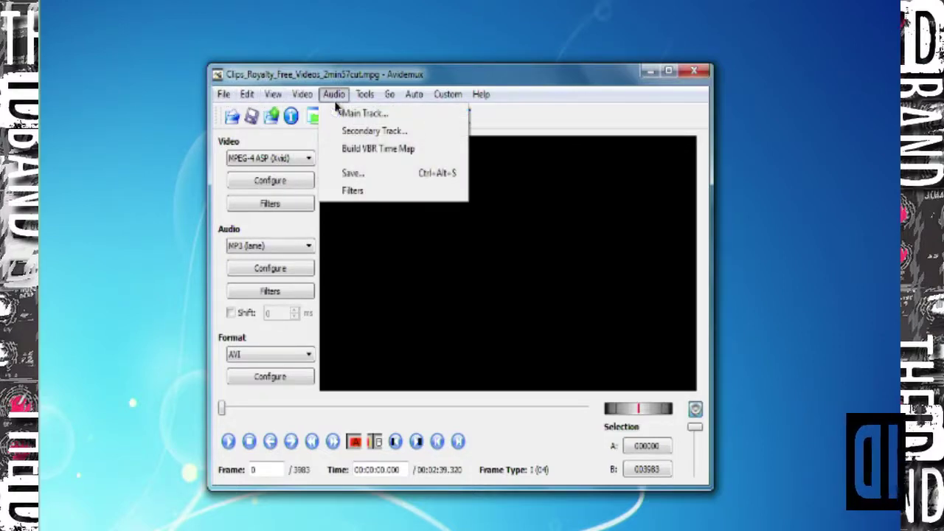
pyautogui.click(359, 114)
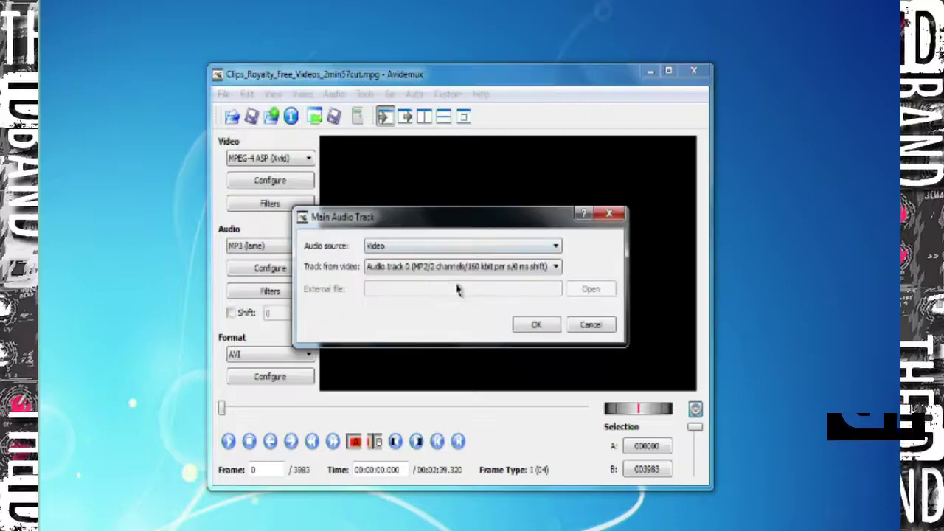
pyautogui.click(586, 329)
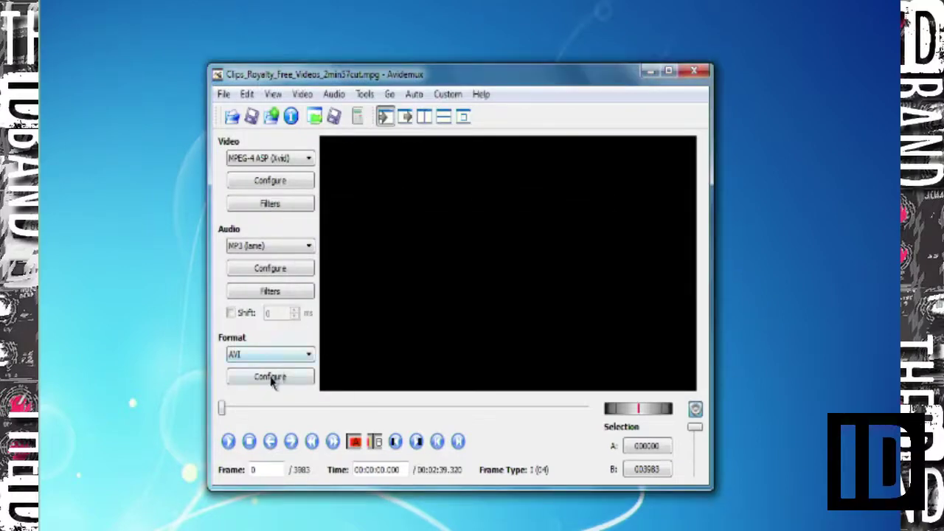
pyautogui.click(271, 379)
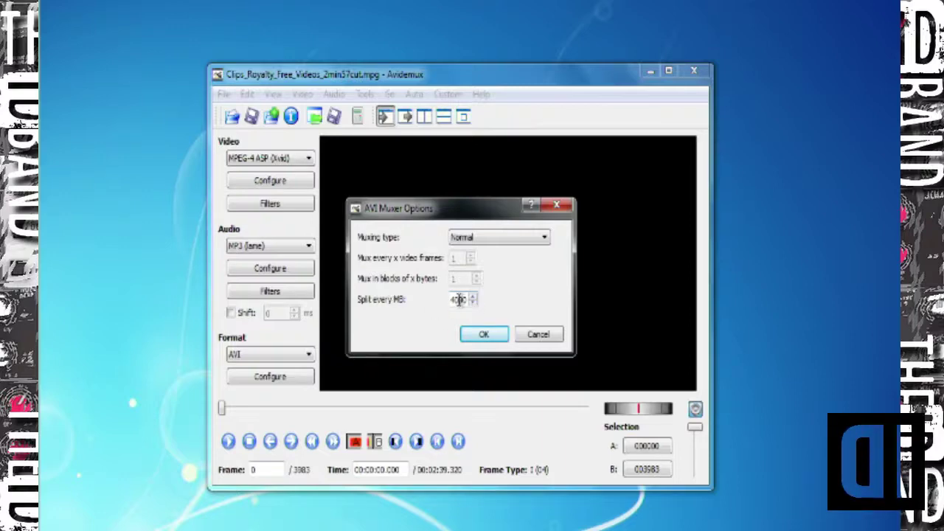
pyautogui.click(538, 335)
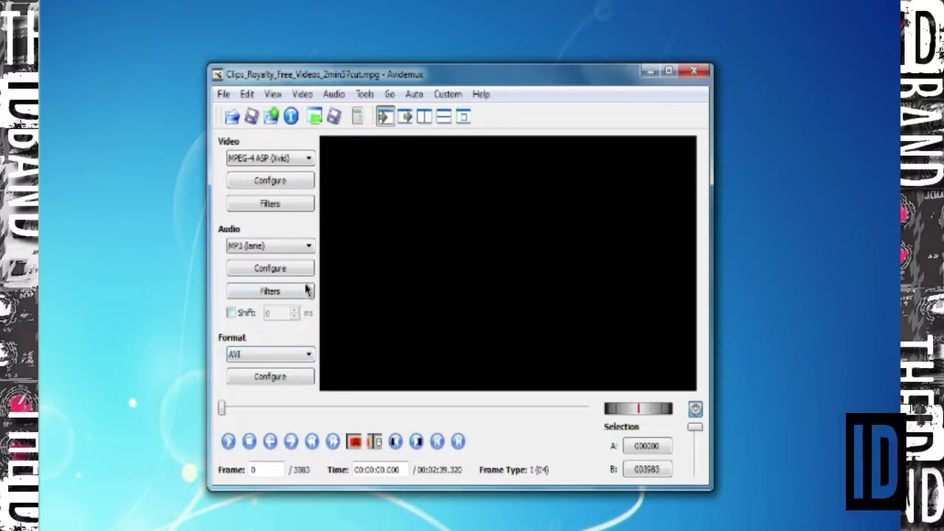
# Keep Xvid as the codec, load its Laramie-CQ7 preset (constant quantiser 7), then cancel the settings
pyautogui.click(284, 159)
pyautogui.click(286, 160)
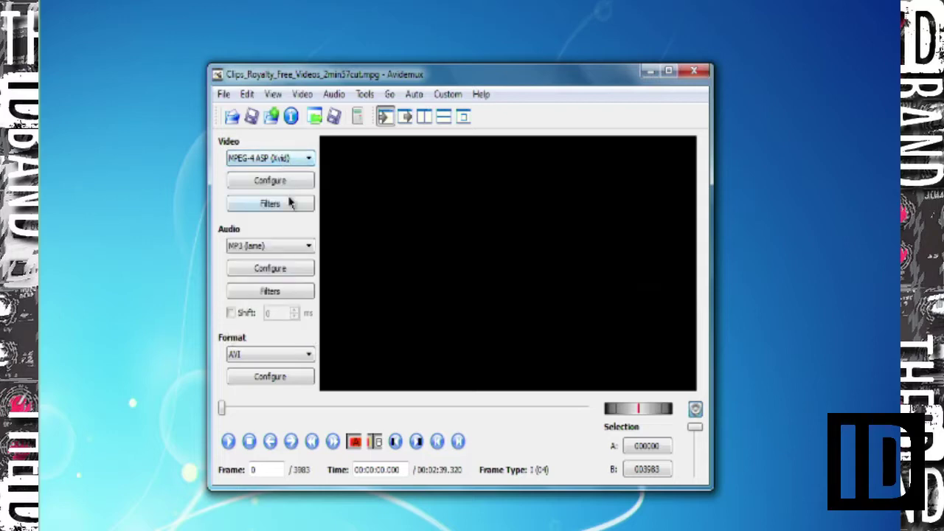
pyautogui.click(288, 183)
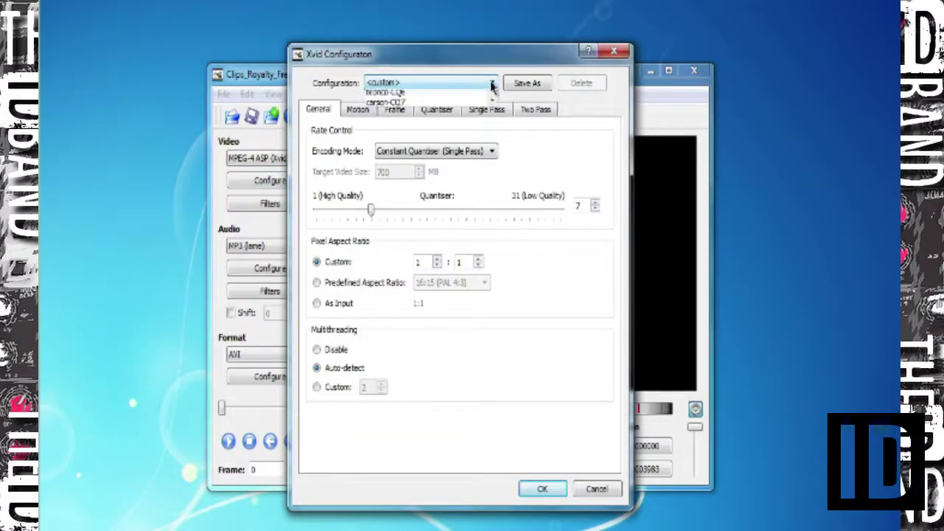
pyautogui.click(492, 84)
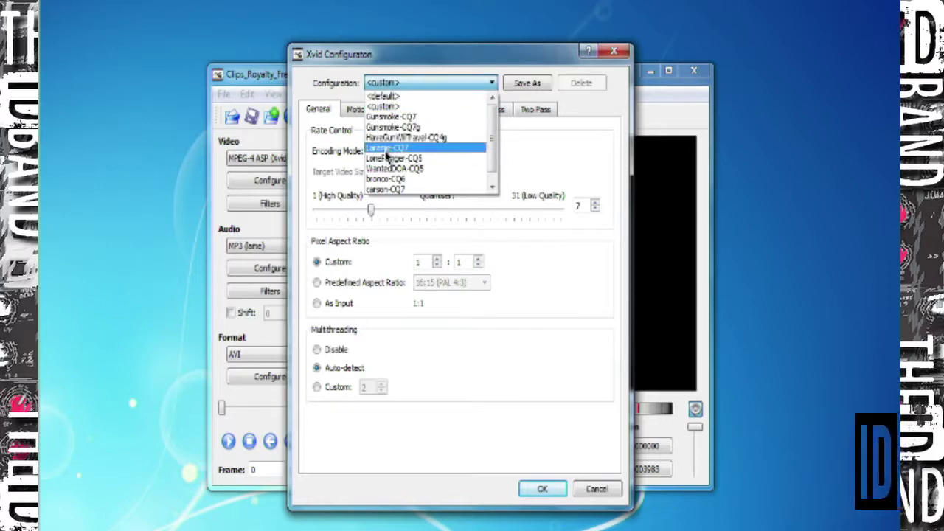
pyautogui.click(387, 149)
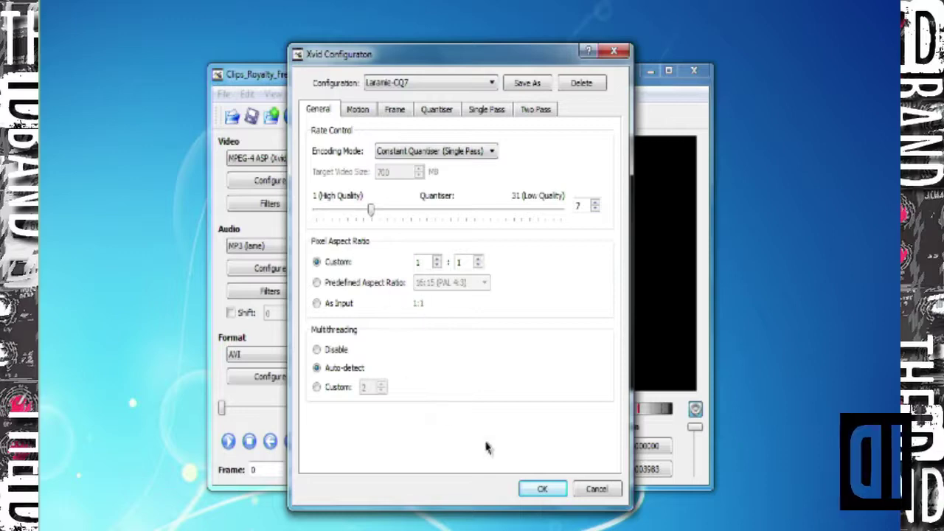
pyautogui.click(596, 488)
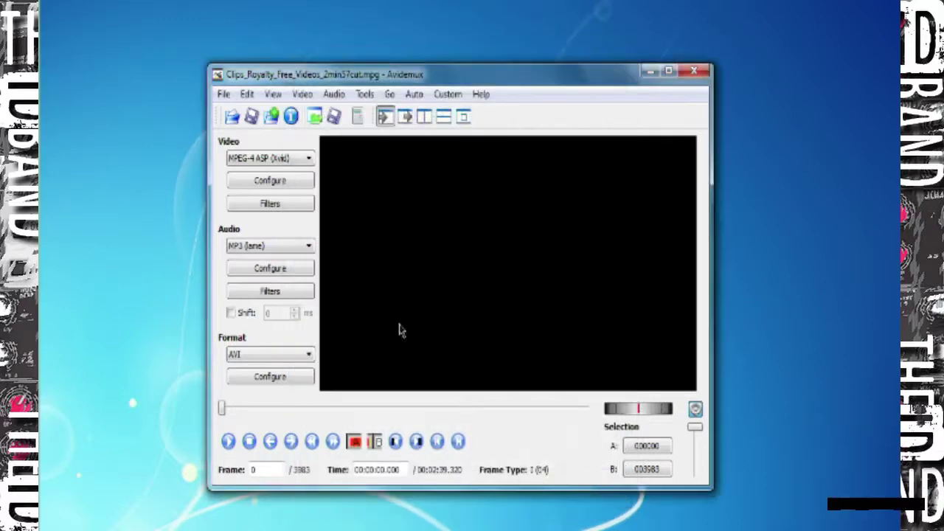
pyautogui.click(225, 95)
# Close the loaded clip and set the video output codec to Copy
pyautogui.click(255, 166)
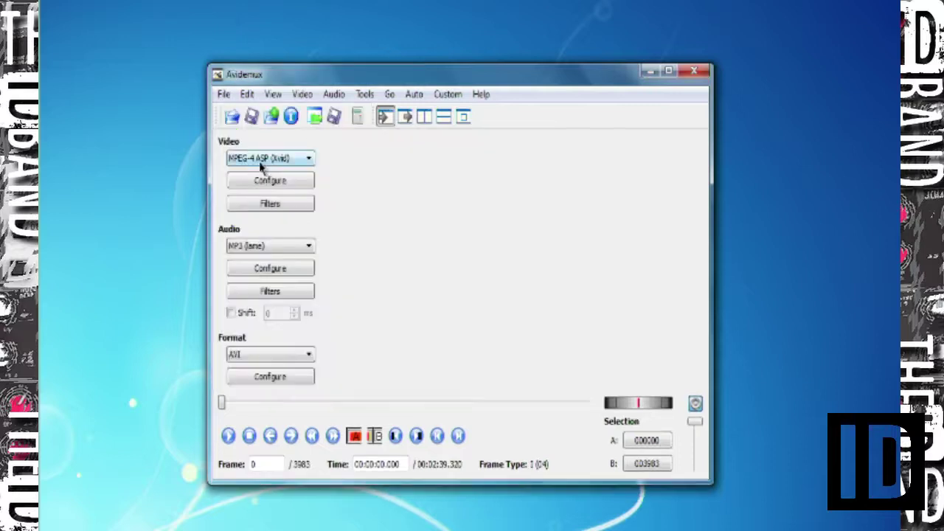
pyautogui.click(275, 159)
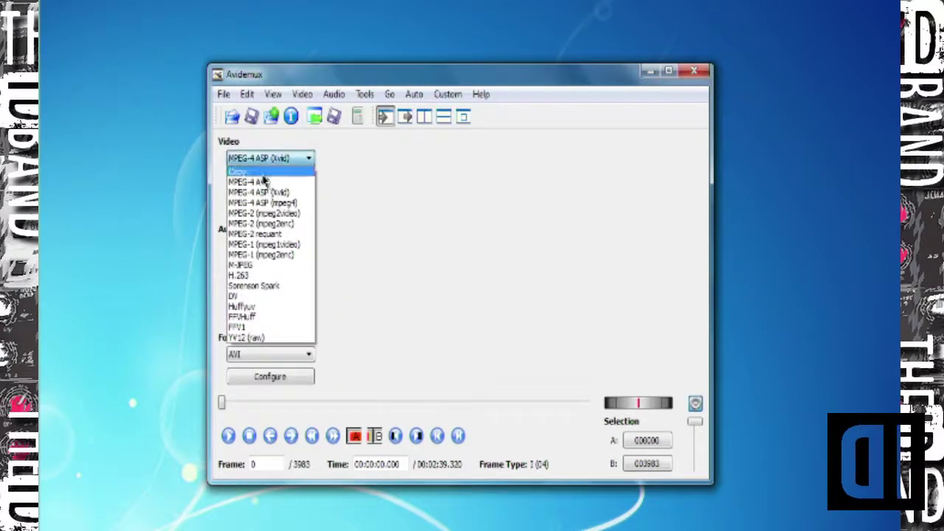
pyautogui.click(261, 172)
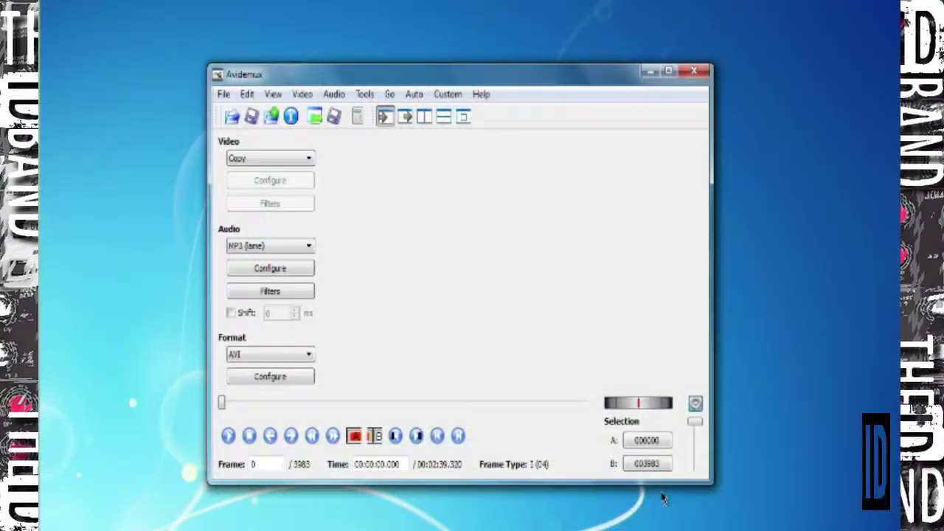
# Reopen Clips_Royalty_Free_Videos_2min57cut.mpg from the Videos library
pyautogui.click(232, 116)
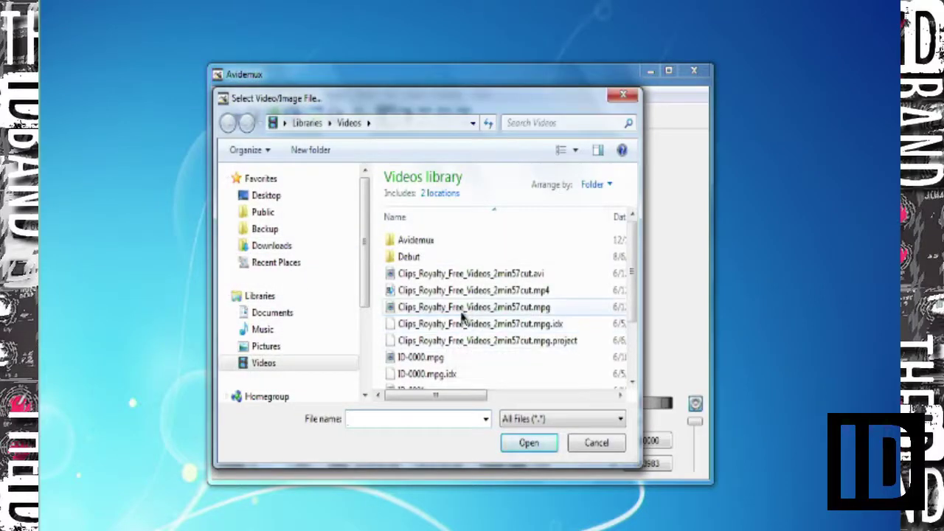
pyautogui.click(453, 308)
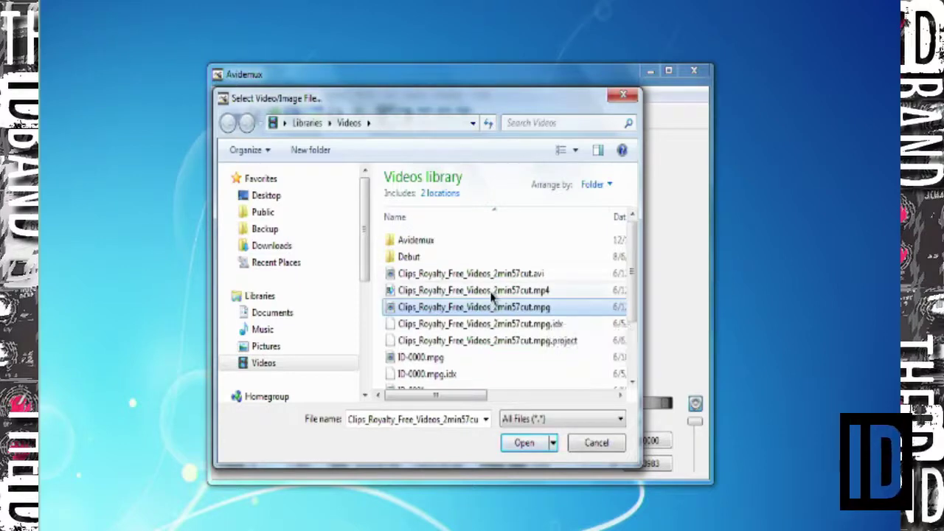
pyautogui.click(526, 444)
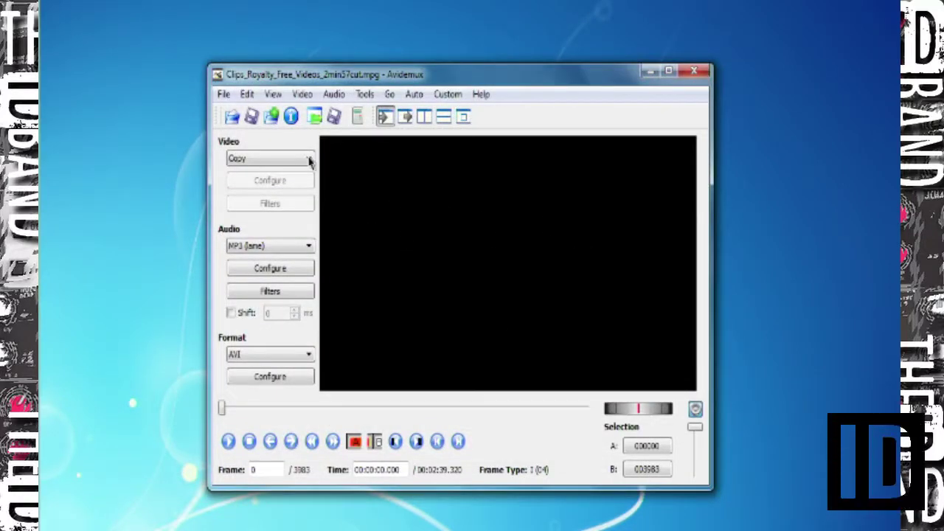
pyautogui.click(273, 94)
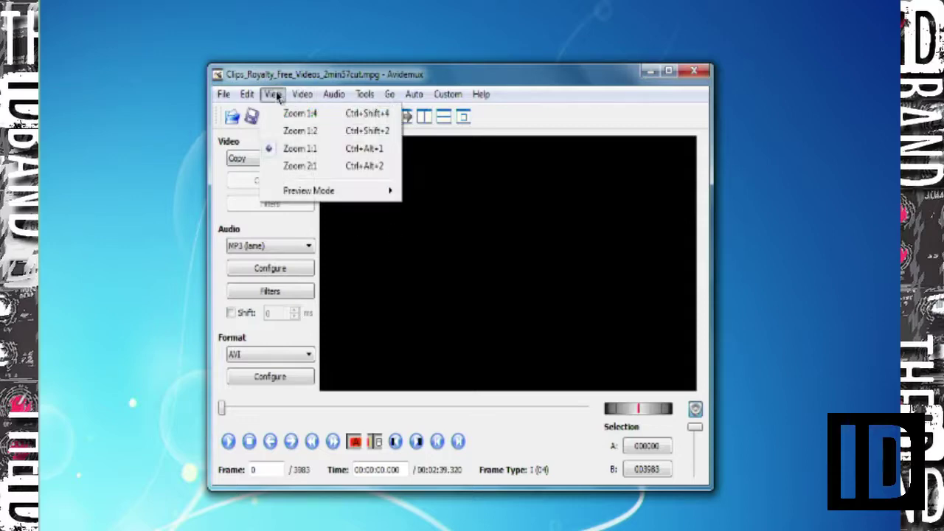
pyautogui.click(300, 131)
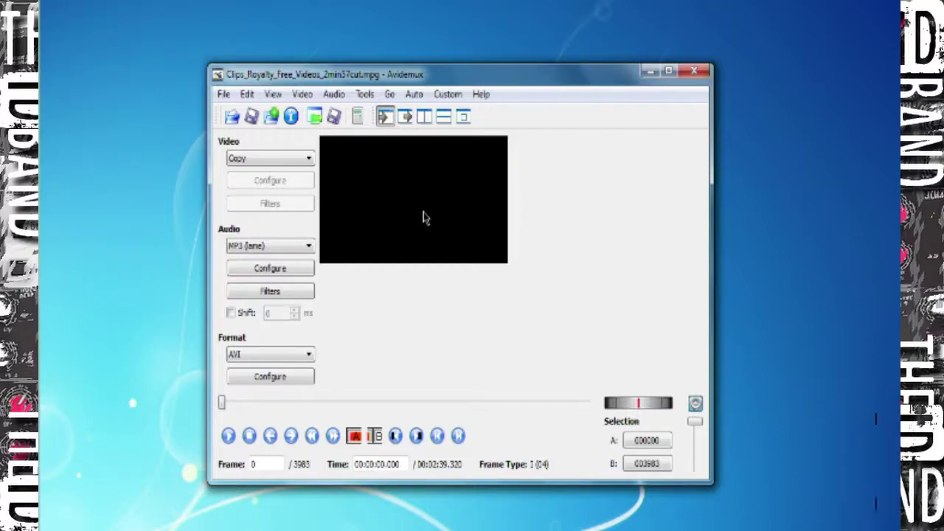
pyautogui.click(273, 94)
pyautogui.click(294, 151)
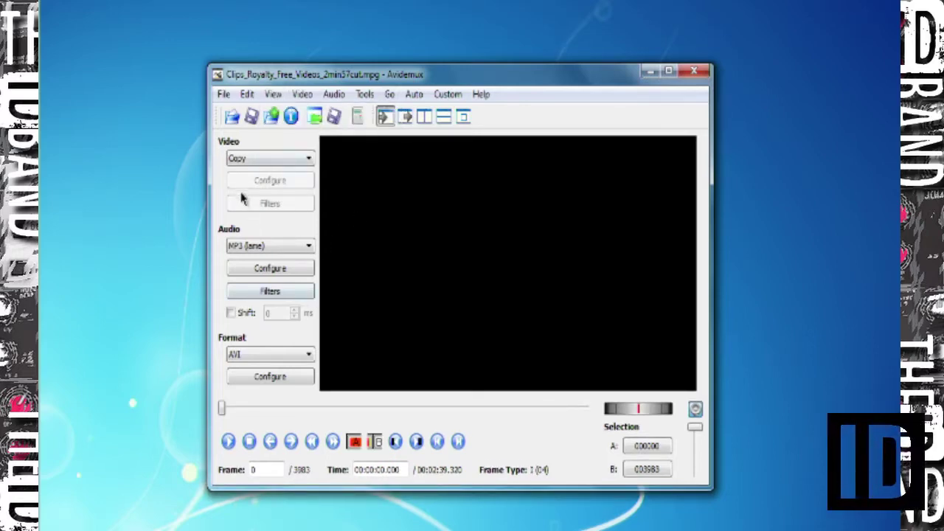
pyautogui.click(302, 164)
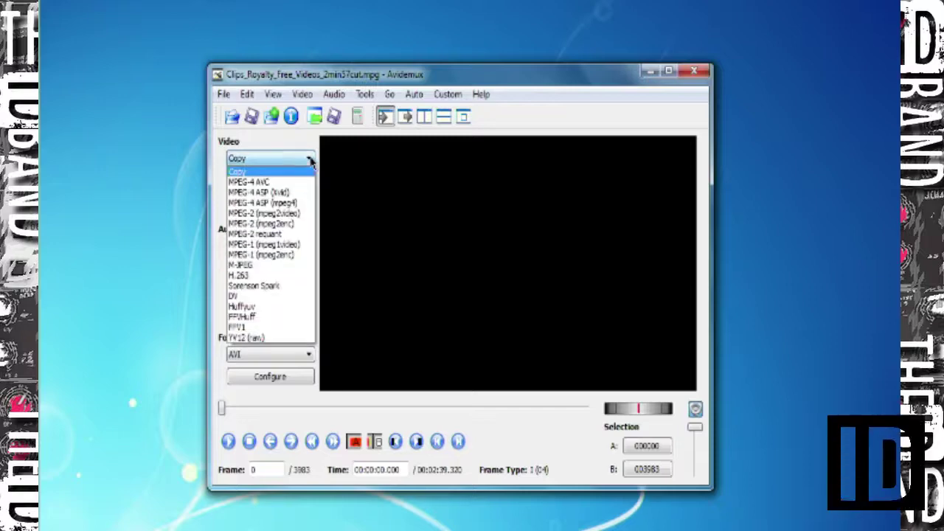
pyautogui.click(270, 184)
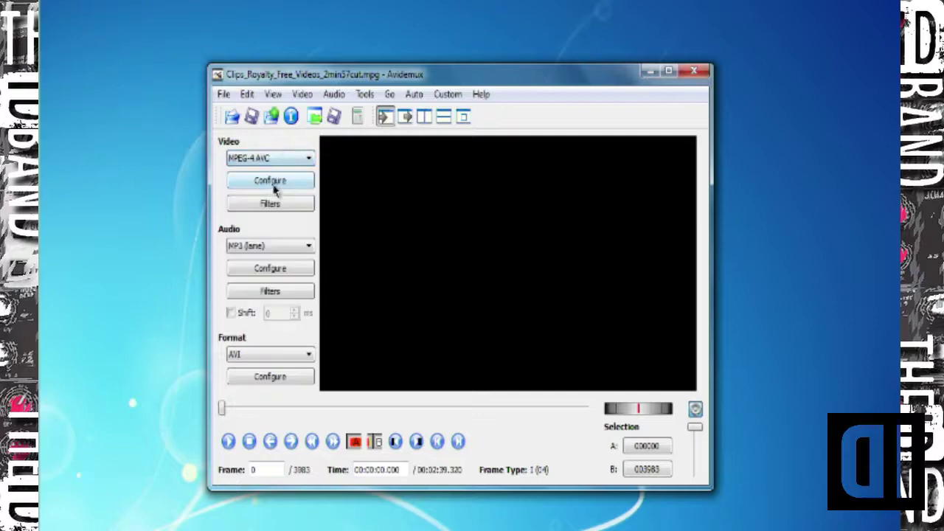
pyautogui.click(273, 185)
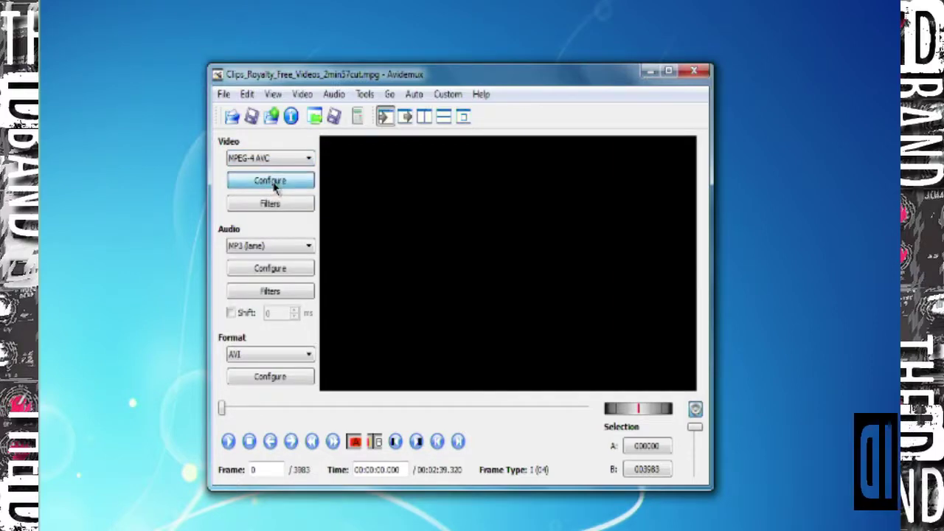
pyautogui.click(291, 119)
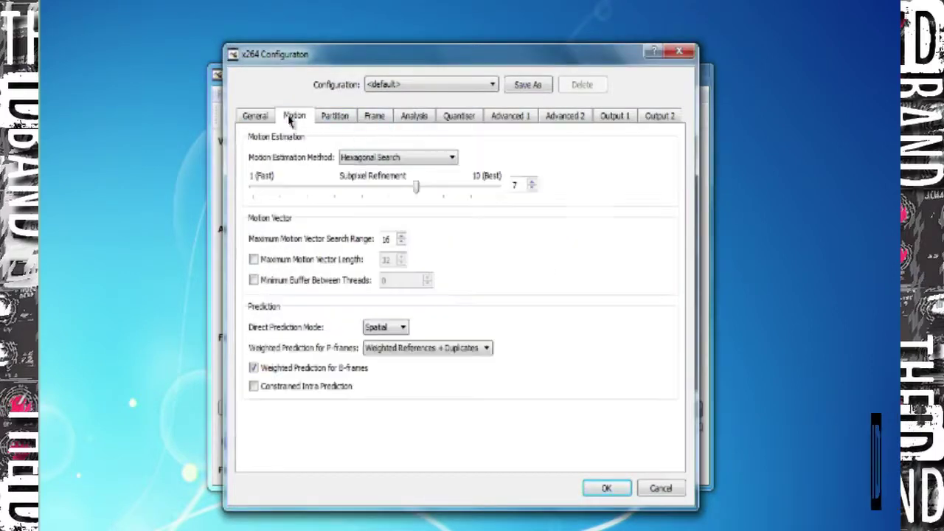
pyautogui.click(332, 117)
pyautogui.click(375, 118)
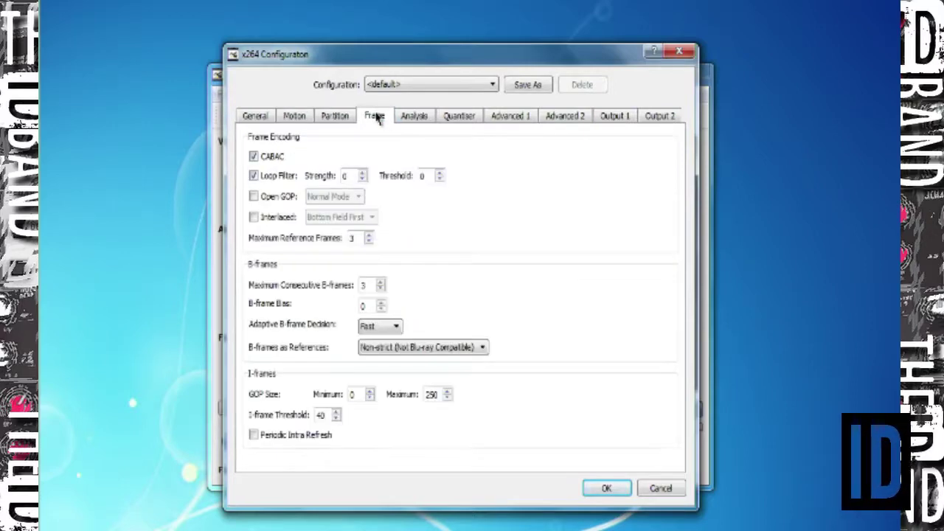
pyautogui.click(414, 118)
pyautogui.click(460, 120)
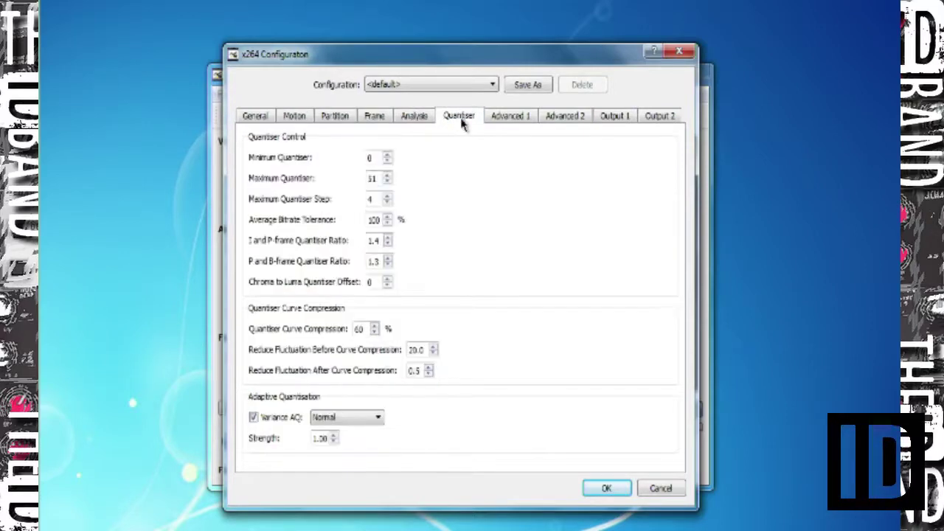
pyautogui.click(514, 125)
pyautogui.click(583, 123)
pyautogui.click(615, 122)
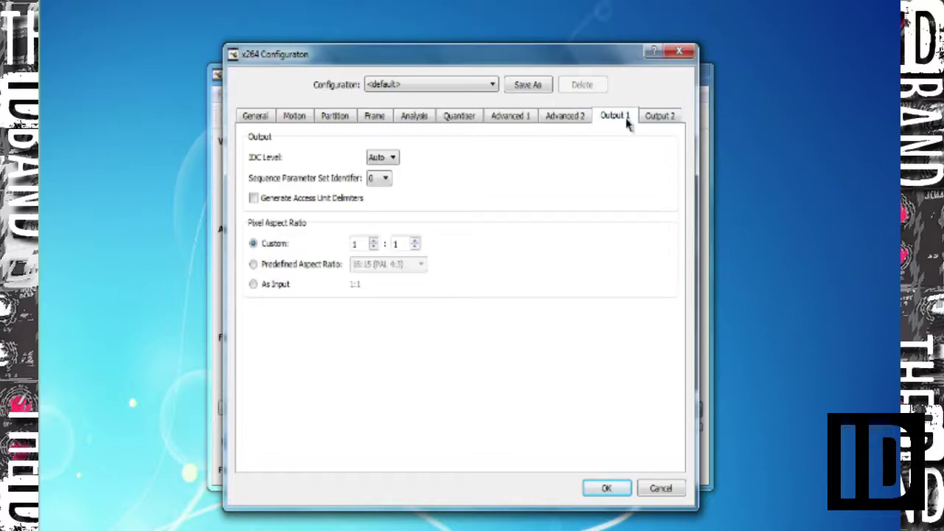
pyautogui.click(266, 121)
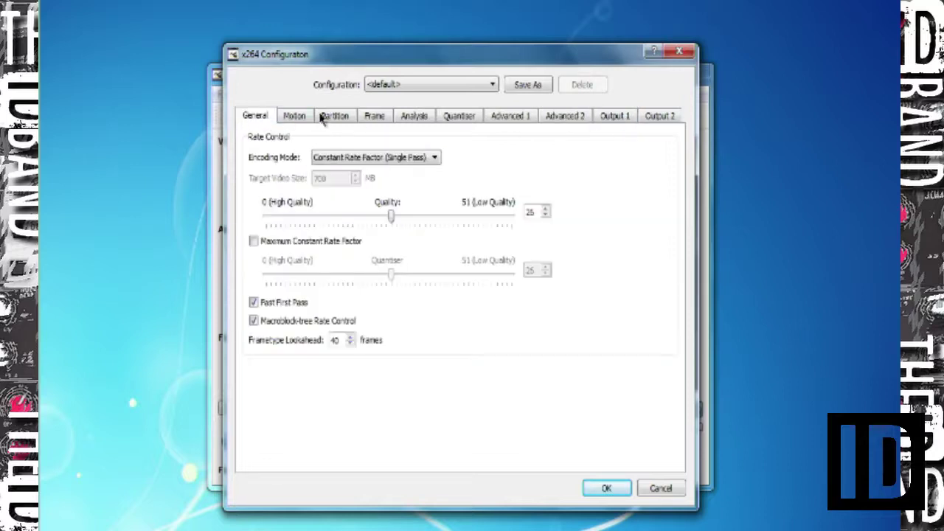
pyautogui.click(493, 85)
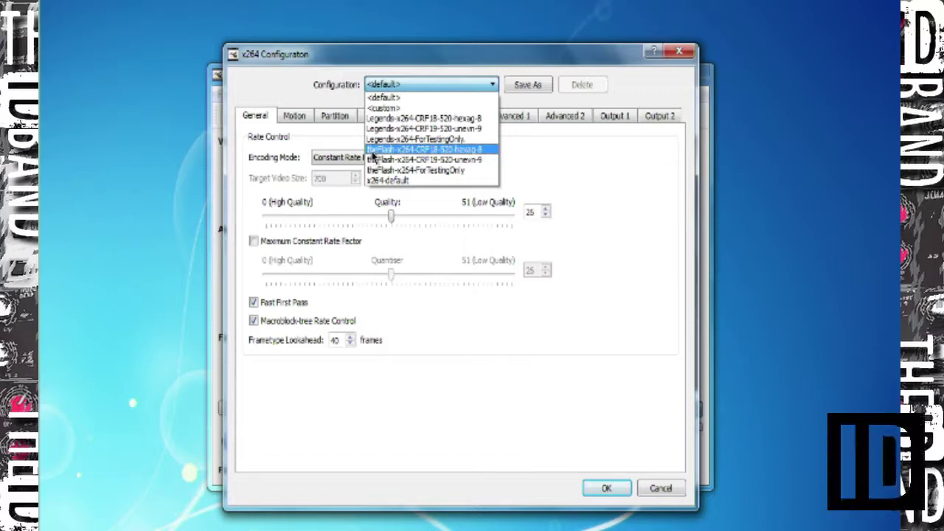
pyautogui.click(443, 151)
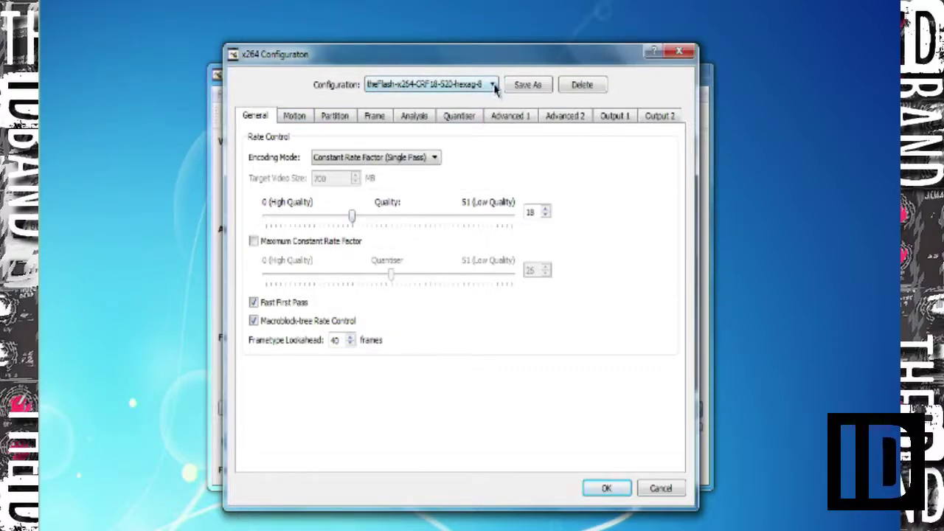
pyautogui.click(546, 209)
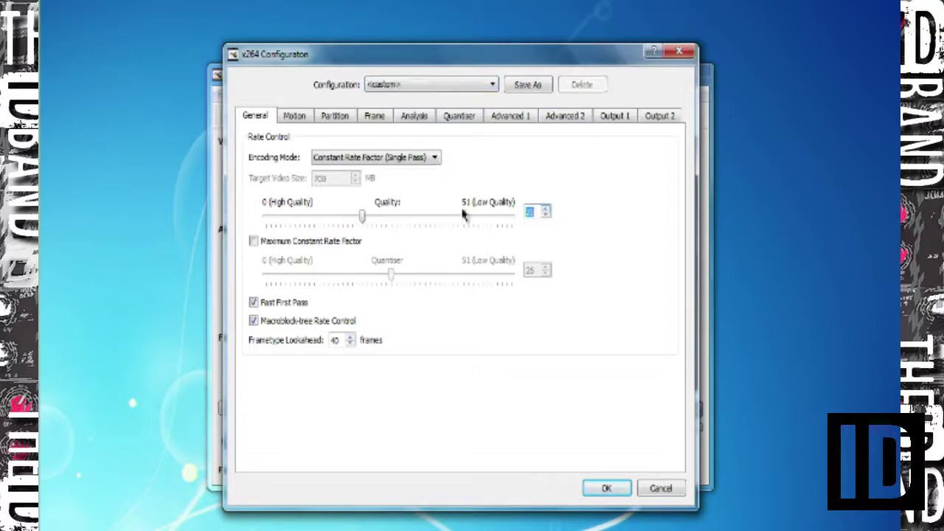
pyautogui.click(368, 157)
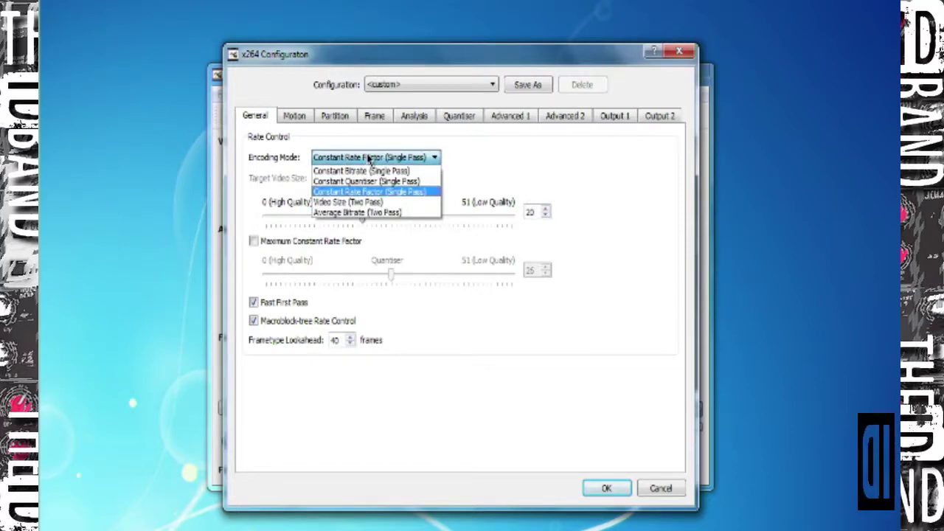
pyautogui.click(345, 204)
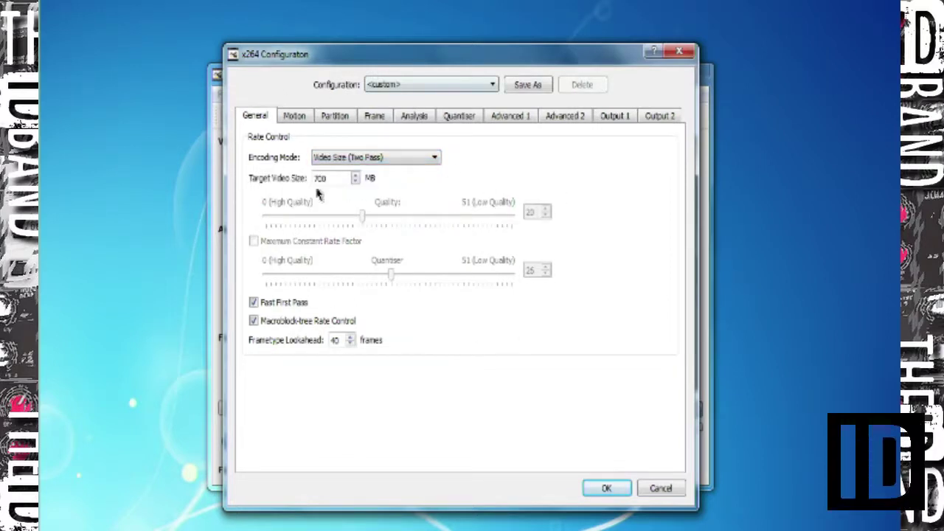
pyautogui.click(370, 158)
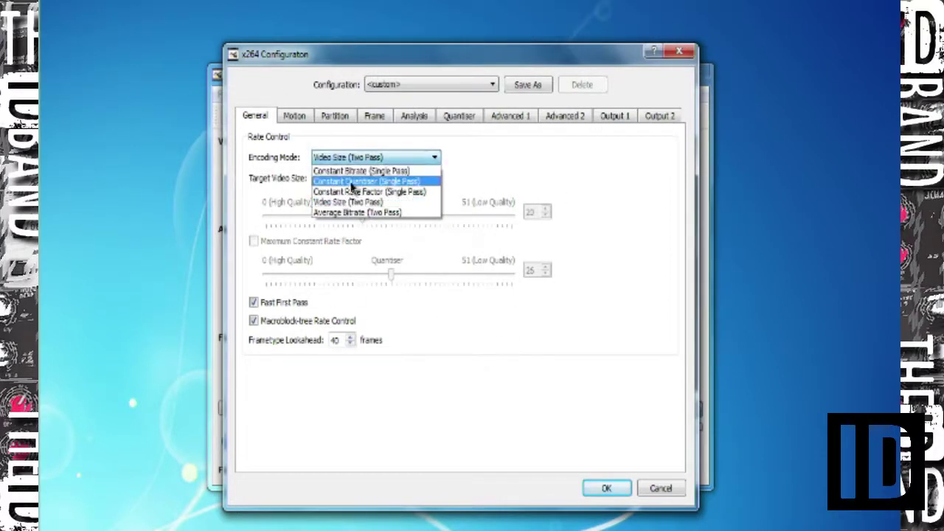
pyautogui.click(388, 181)
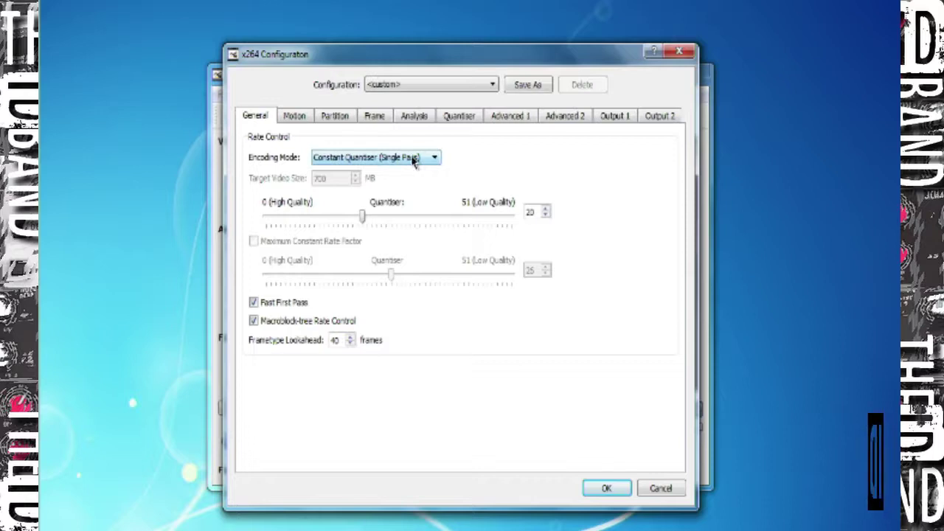
pyautogui.click(412, 158)
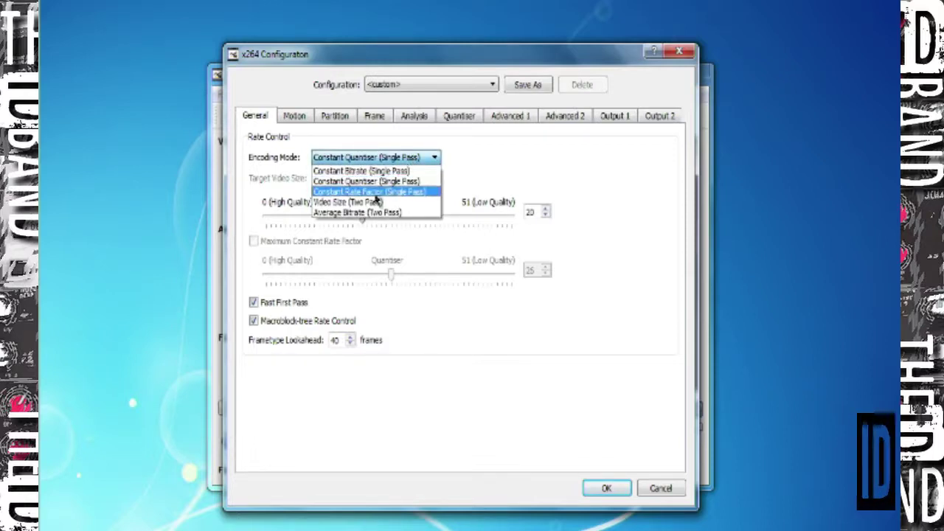
pyautogui.click(364, 203)
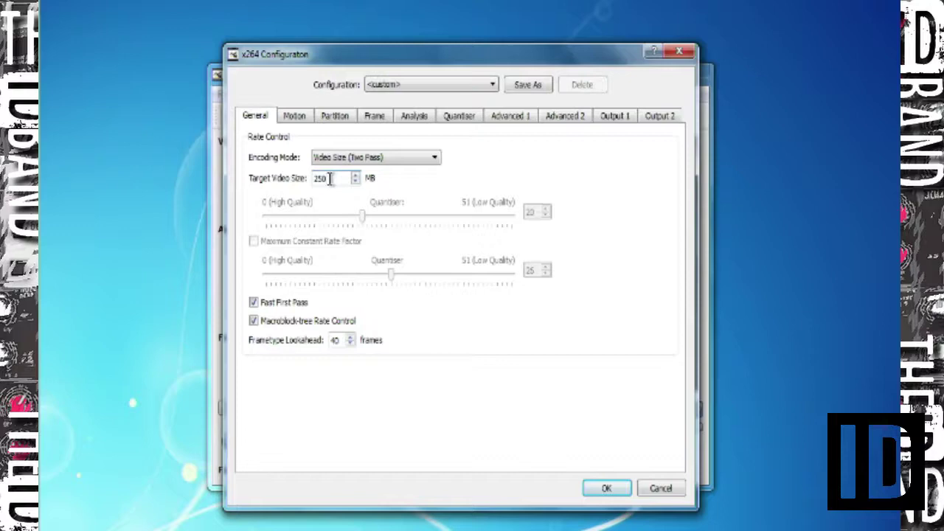
pyautogui.click(653, 487)
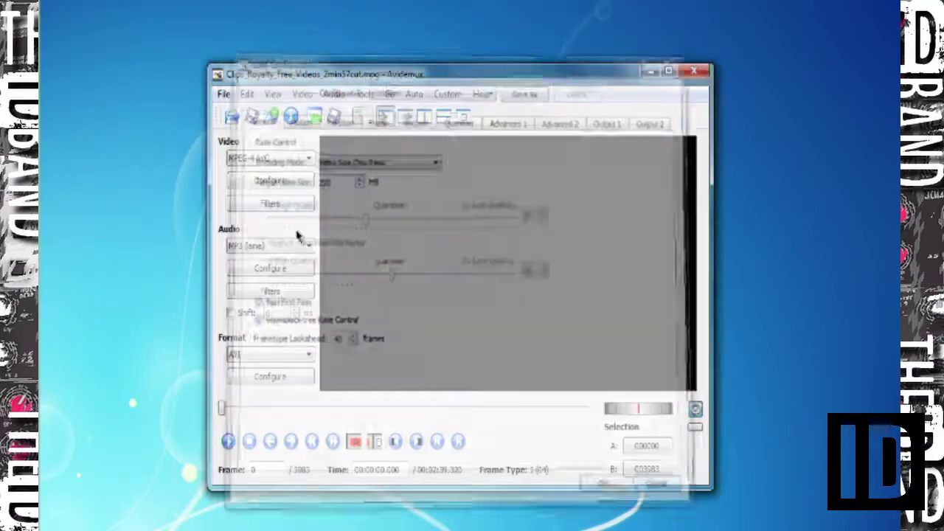
pyautogui.click(270, 180)
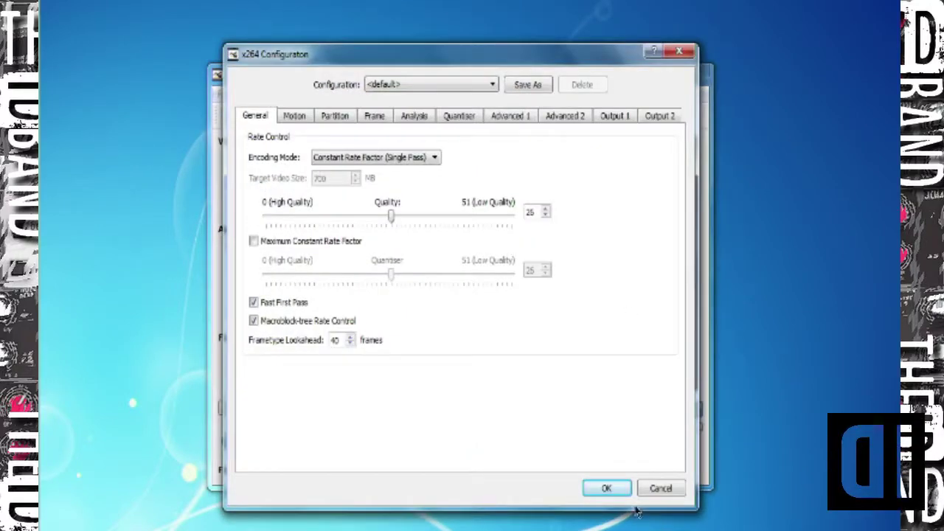
pyautogui.click(659, 488)
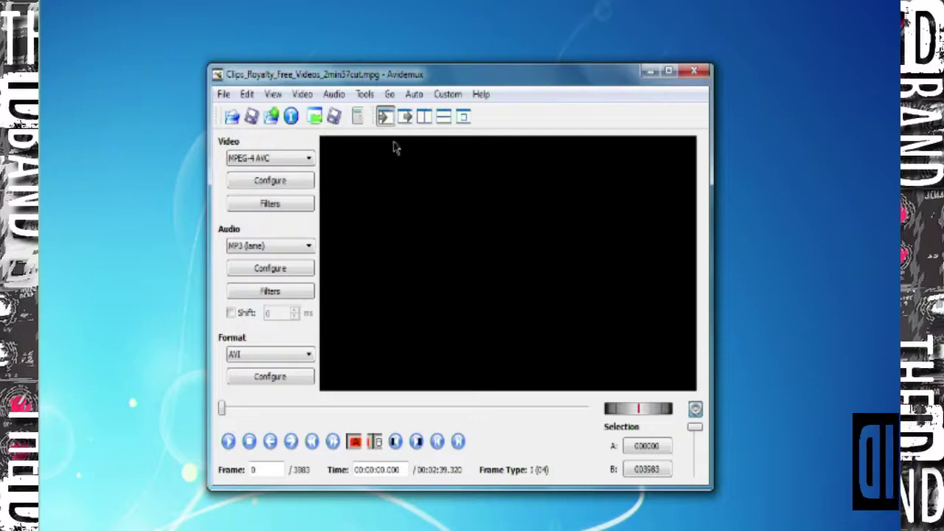
pyautogui.click(270, 181)
# Set x264 encoding to Video Size (Two Pass) with a 250 MB target, and accept
pyautogui.click(347, 156)
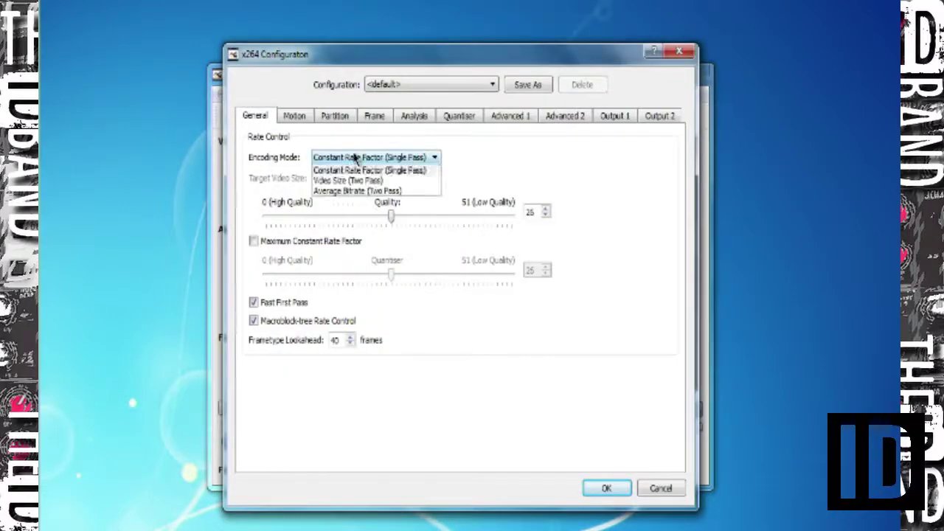
pyautogui.click(350, 203)
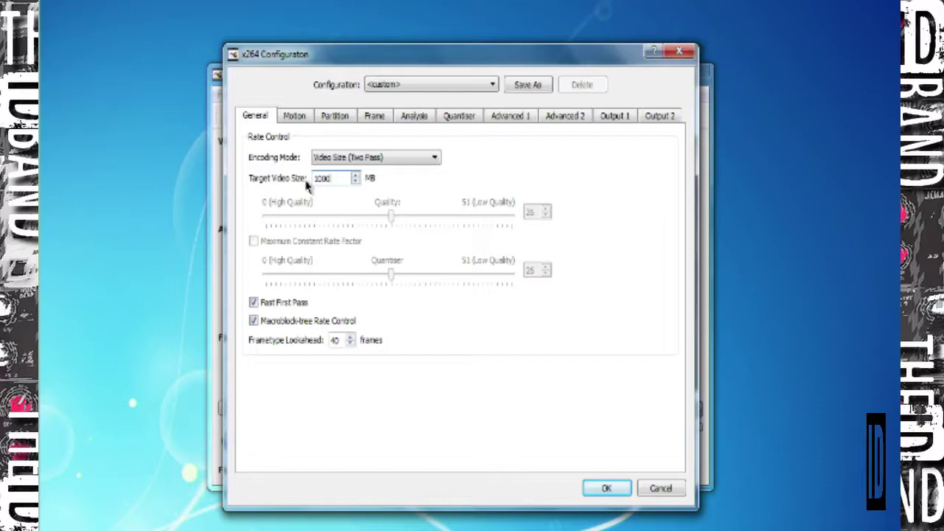
pyautogui.doubleClick(328, 177)
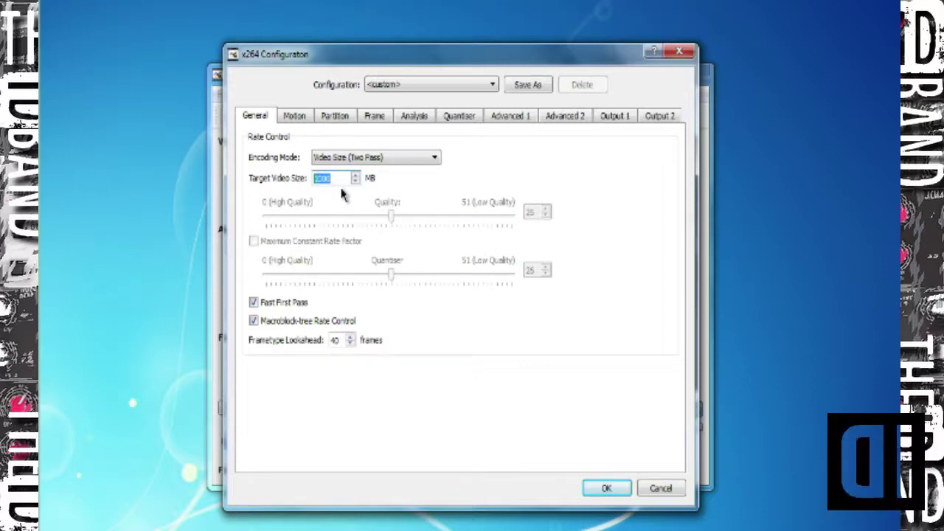
pyautogui.write('250')
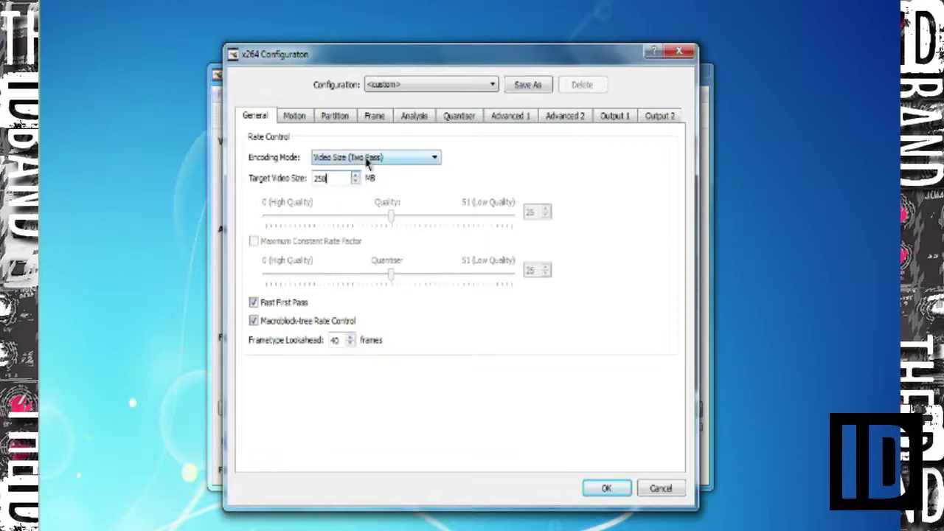
pyautogui.click(366, 158)
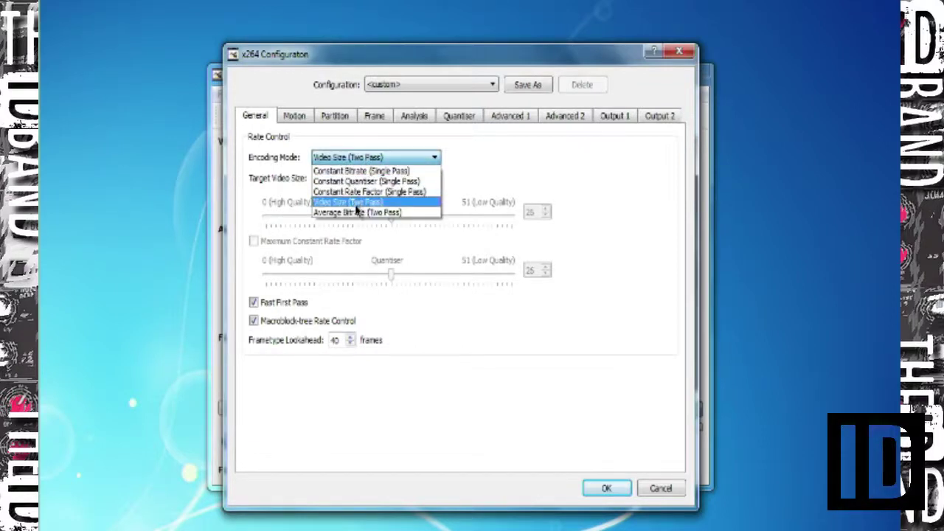
pyautogui.click(358, 202)
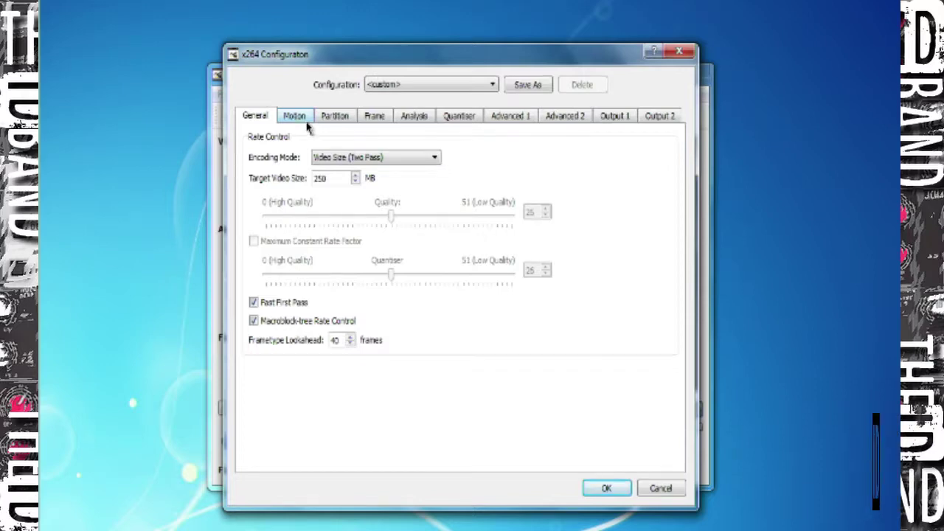
pyautogui.click(606, 488)
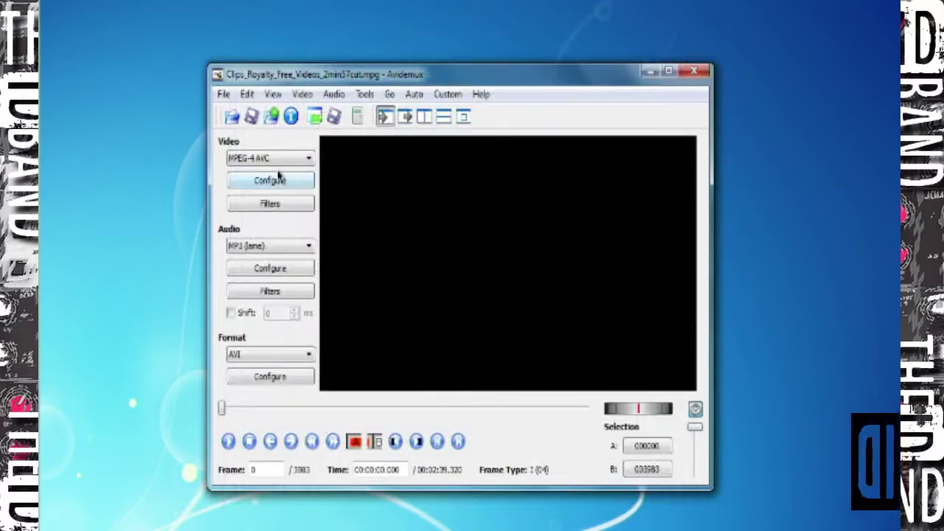
# Save the video as Clips_Royalty_Free_Videos_2min57test4cut.mp4 to start encoding
pyautogui.click(223, 94)
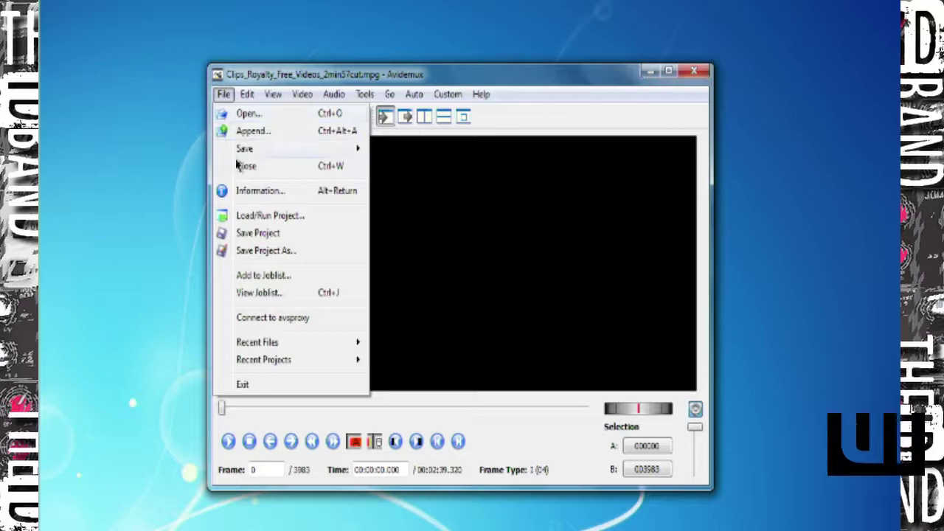
pyautogui.moveTo(263, 150)
pyautogui.click(402, 152)
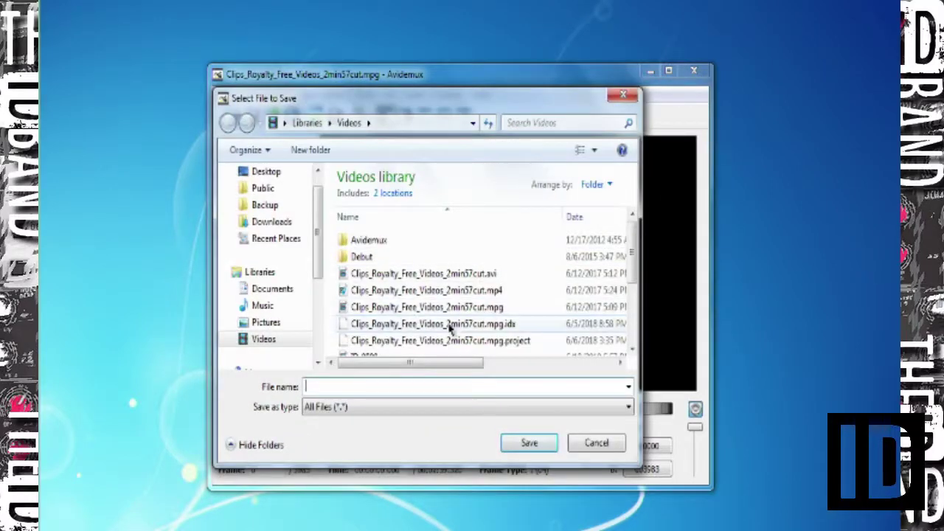
pyautogui.click(461, 292)
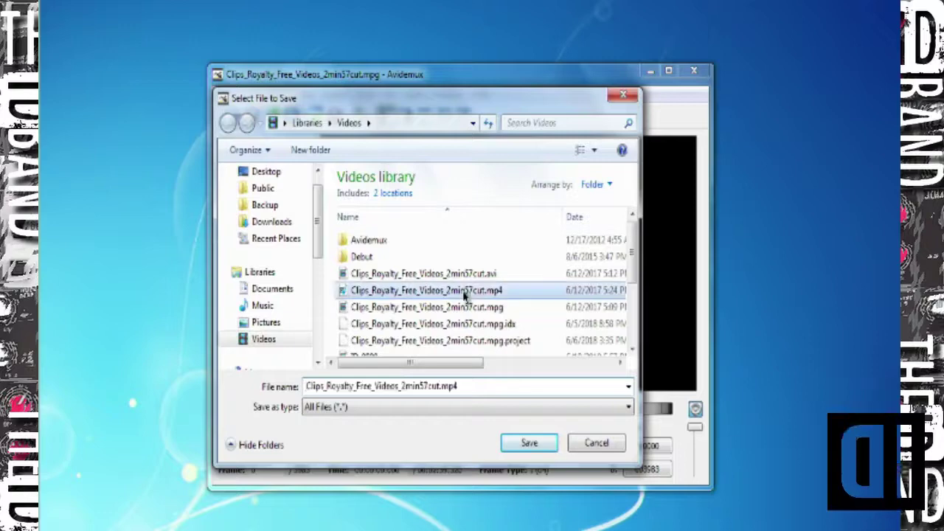
pyautogui.click(434, 387)
pyautogui.click(427, 386)
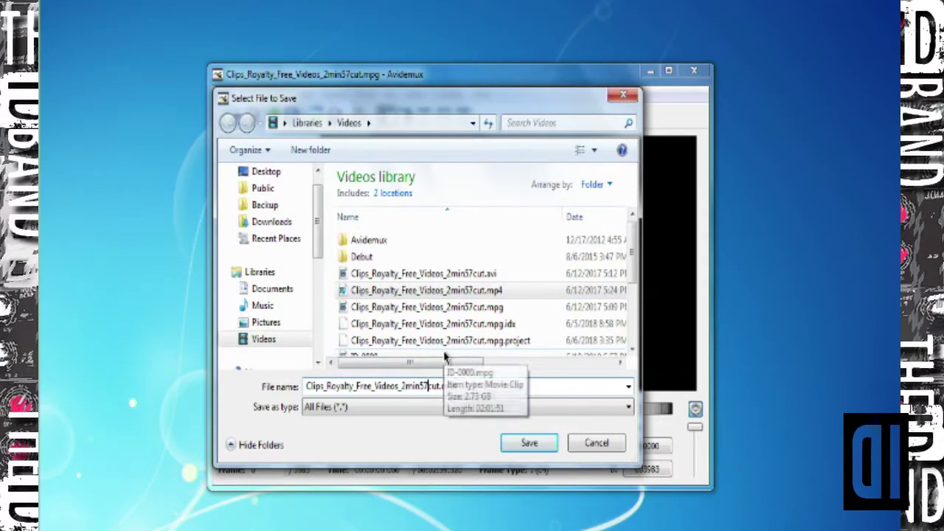
pyautogui.write('test4')
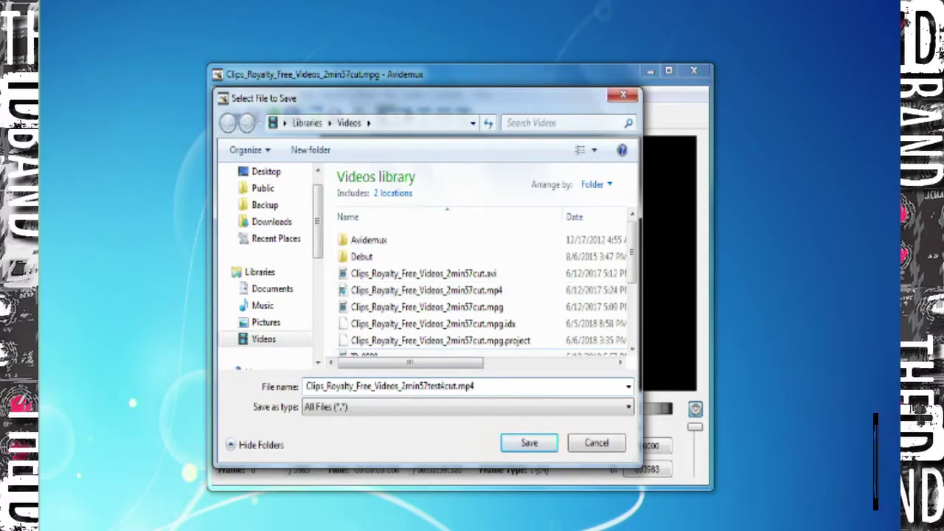
pyautogui.click(530, 443)
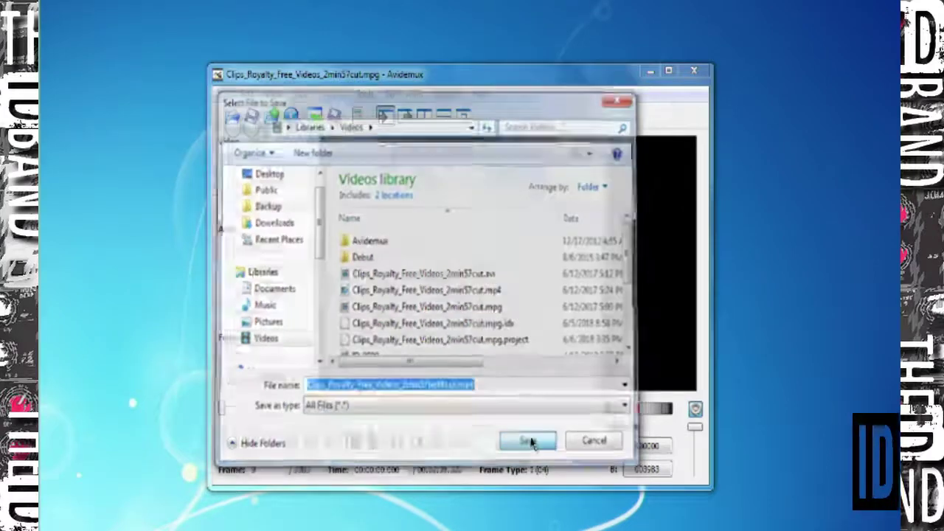
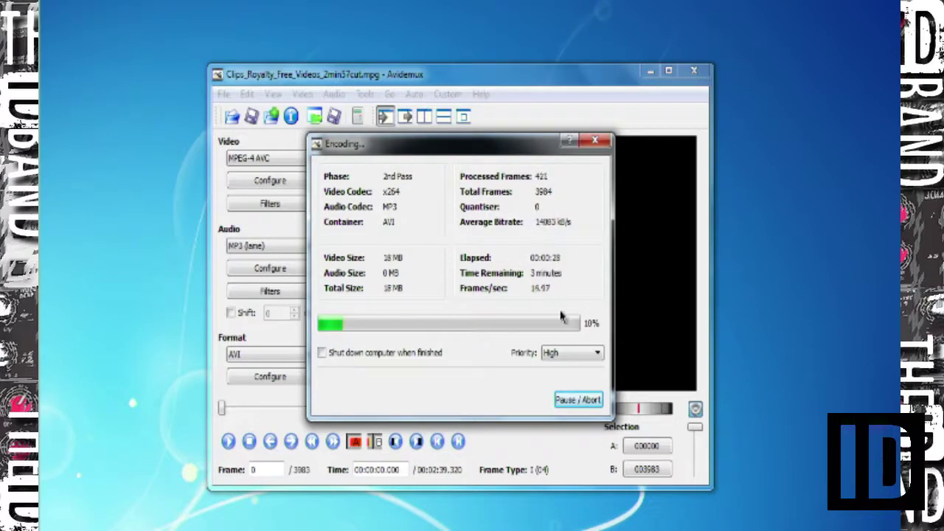
# Abort the running second-pass x264 encode and dismiss the failed-save notice
pyautogui.click(583, 401)
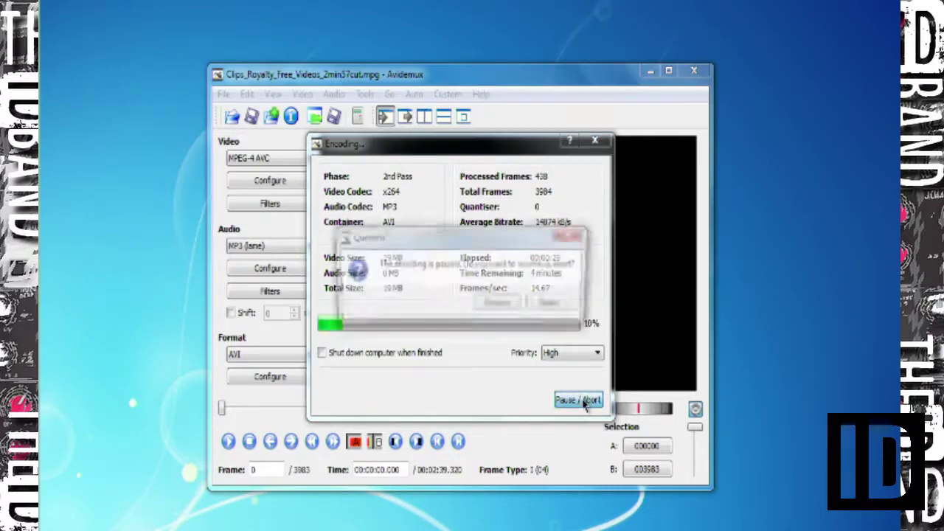
pyautogui.click(554, 305)
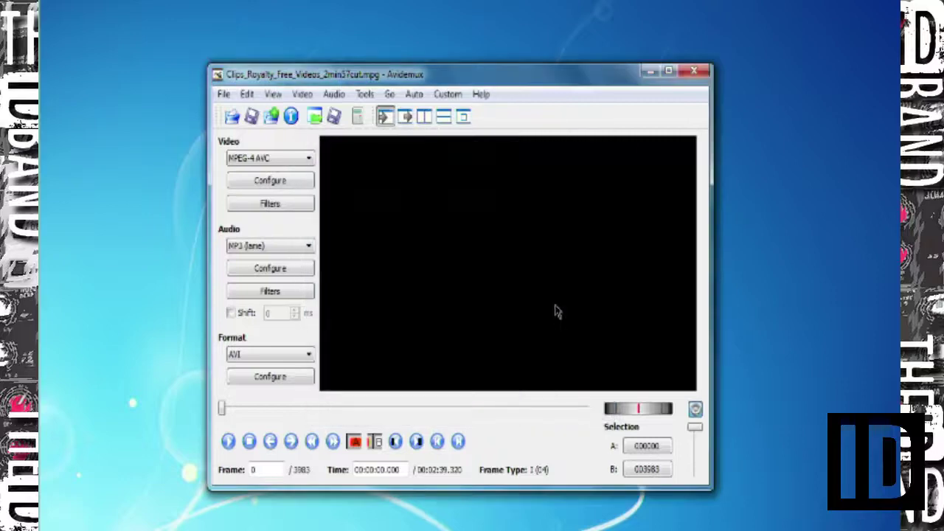
pyautogui.click(593, 316)
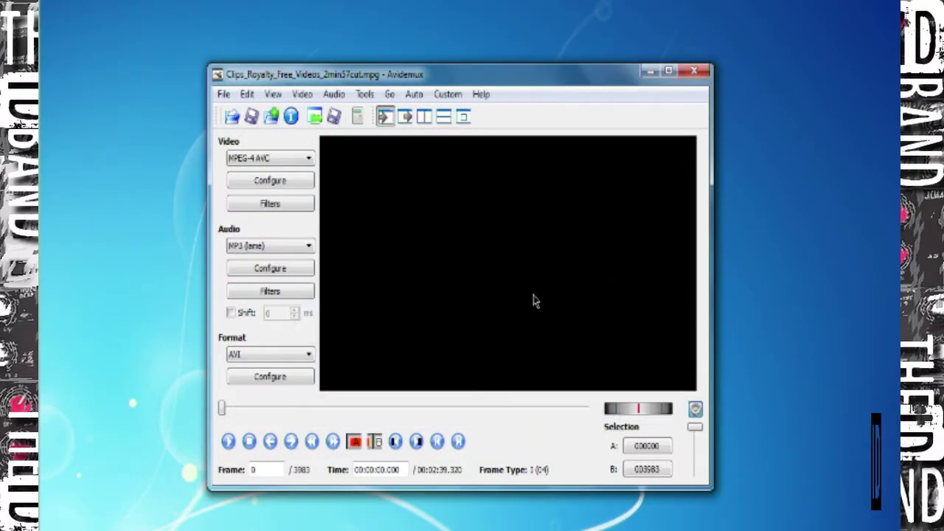
# Switch the x264 encoder to Constant Quantiser (Single Pass) and set the quantiser to 20
pyautogui.click(268, 183)
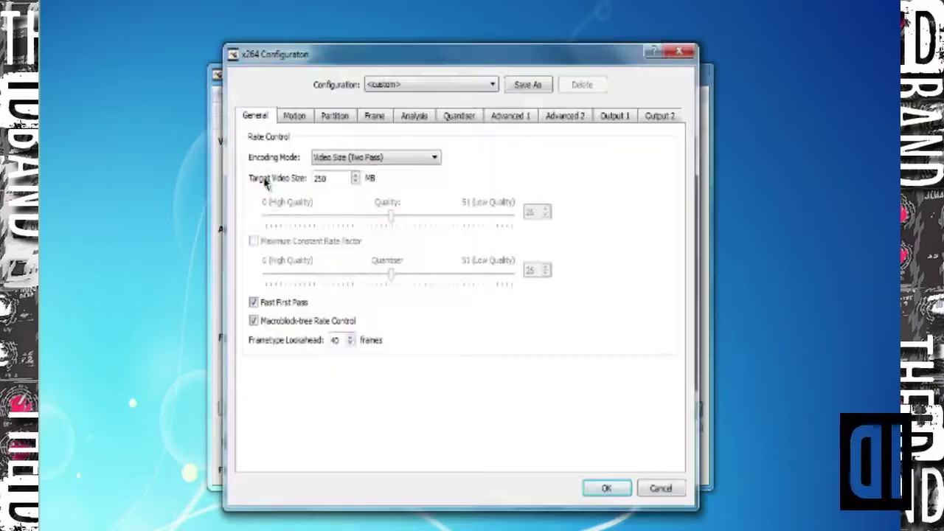
pyautogui.click(387, 159)
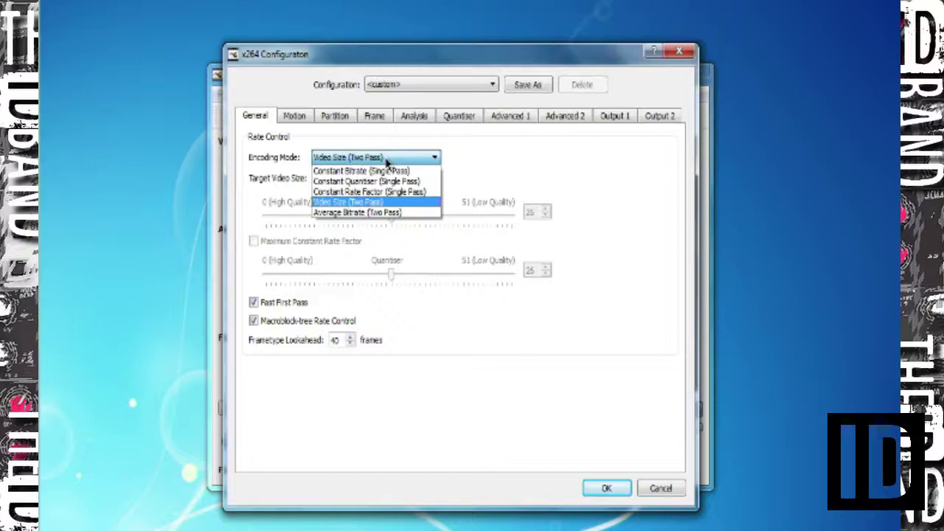
pyautogui.click(365, 182)
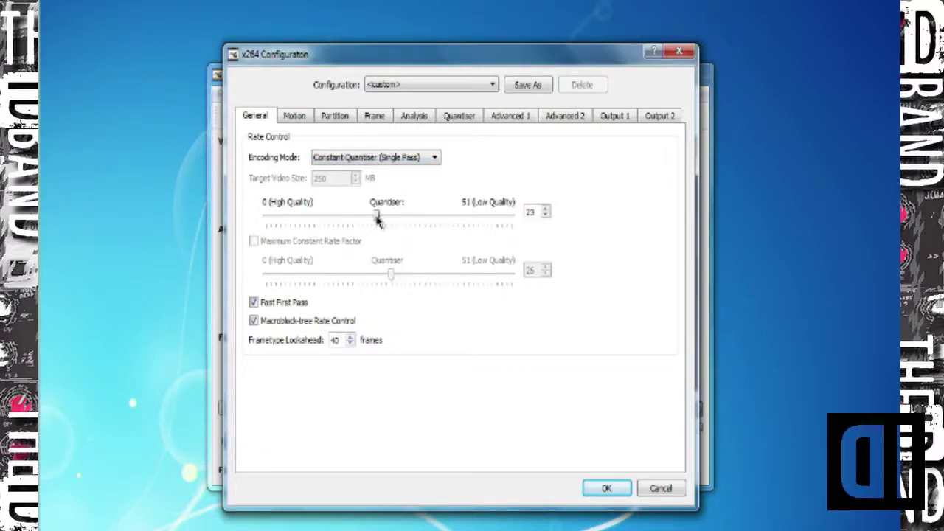
pyautogui.moveTo(358, 218); pyautogui.dragTo(352, 218)
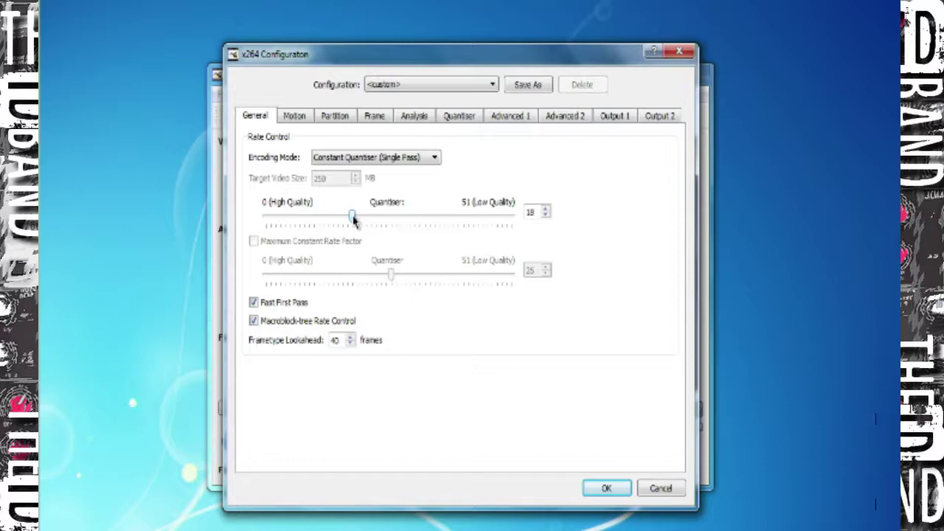
pyautogui.click(548, 209)
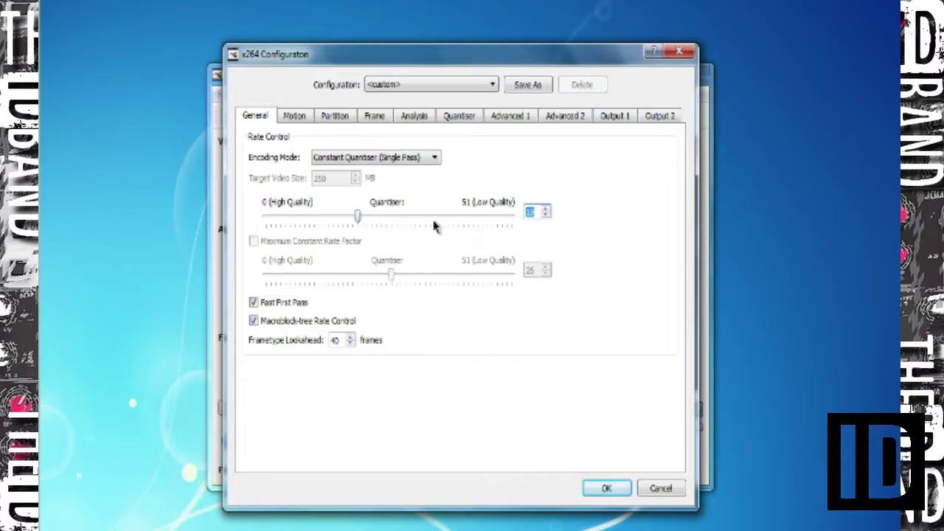
pyautogui.click(545, 210)
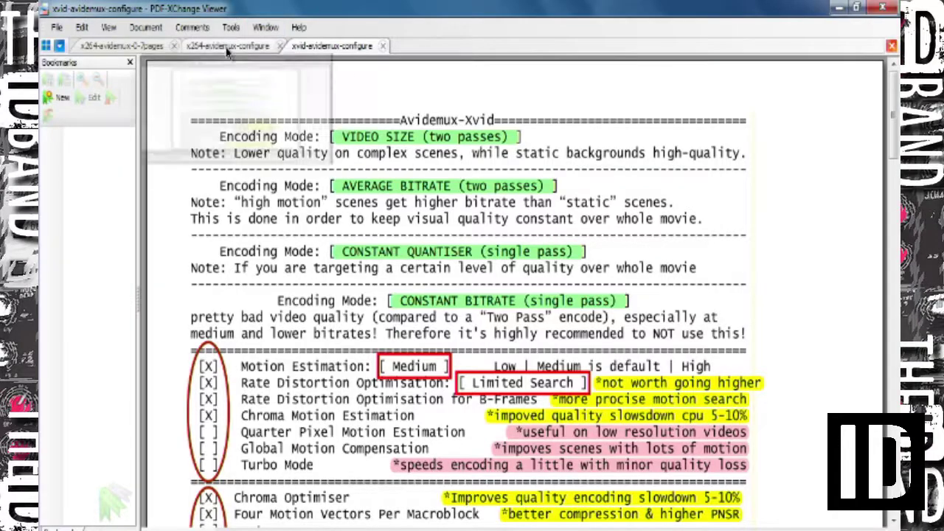
# Read the x264-avidemux-configure guide in PDF-XChange Viewer, then return to the x264 Configurator
pyautogui.click(228, 45)
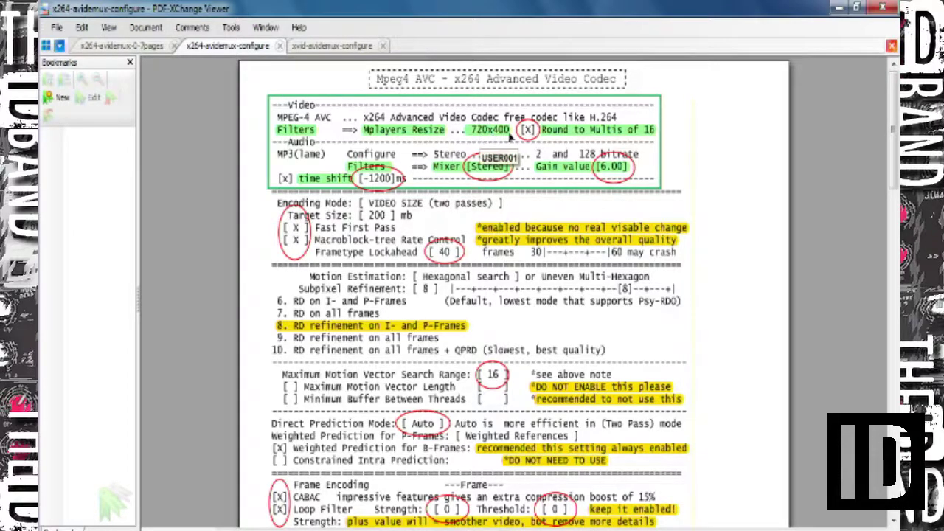
pyautogui.hotkey('alt', 'Tab')
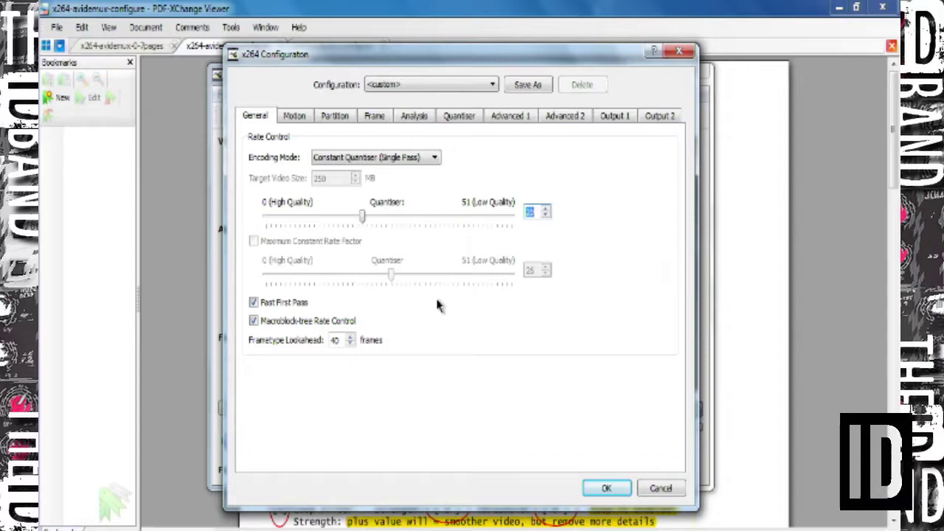
# Load and accept the theFlash-x264-CRF19-520-unevn-9 preset (Constant Rate Factor 19, single pass)
pyautogui.click(436, 86)
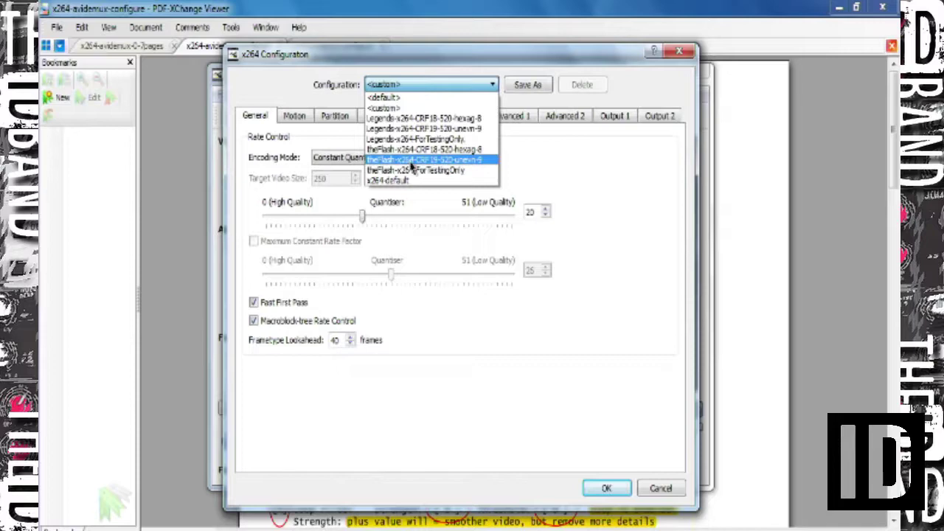
pyautogui.click(411, 162)
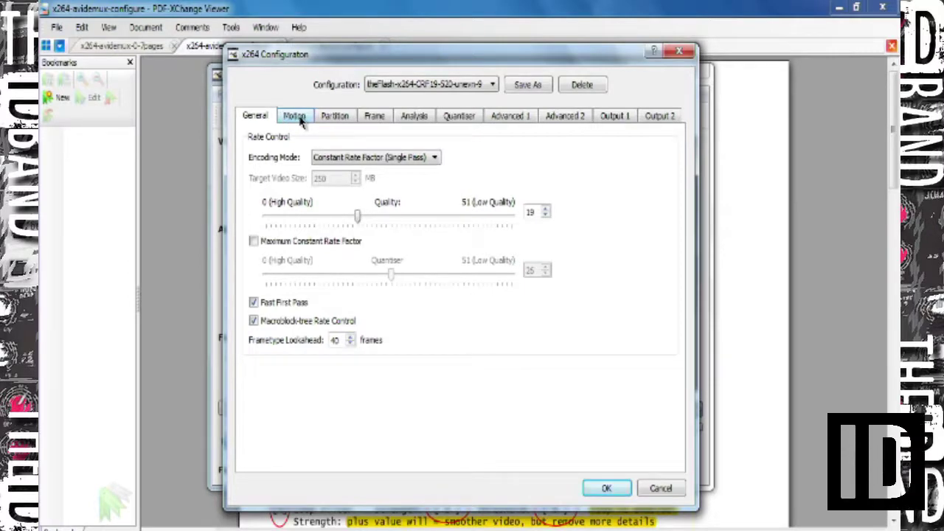
pyautogui.click(607, 488)
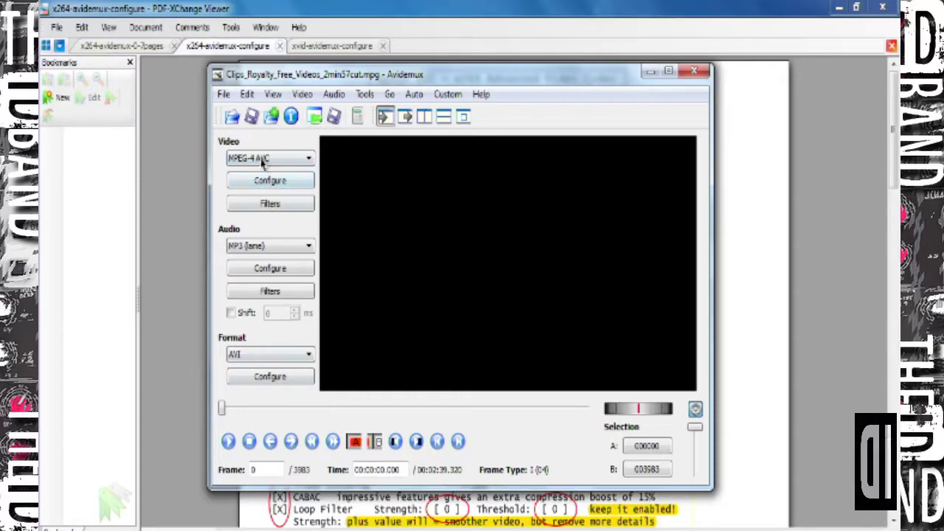
pyautogui.click(270, 181)
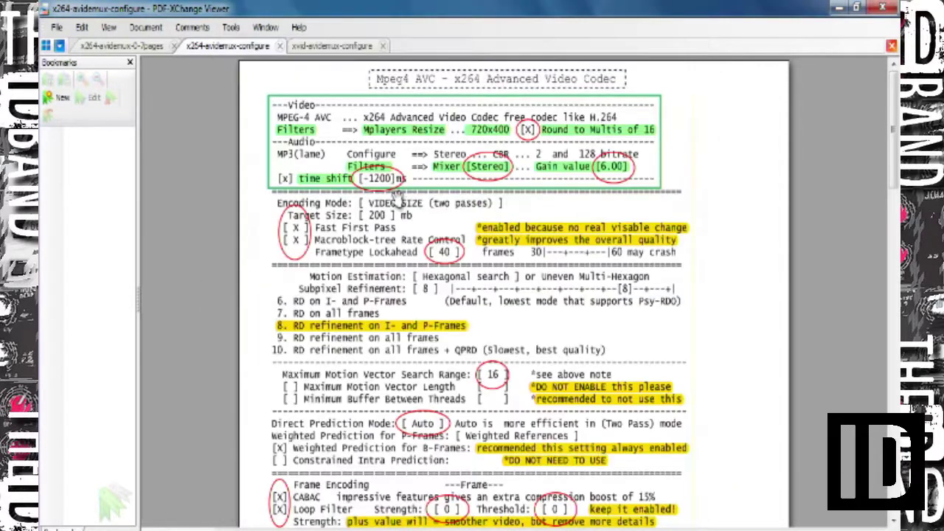
# Scroll the x264 guide to its quantizer curve, Variance AQ, VBV and aspect-ratio sections
pyautogui.scroll(-1, 420, 221)
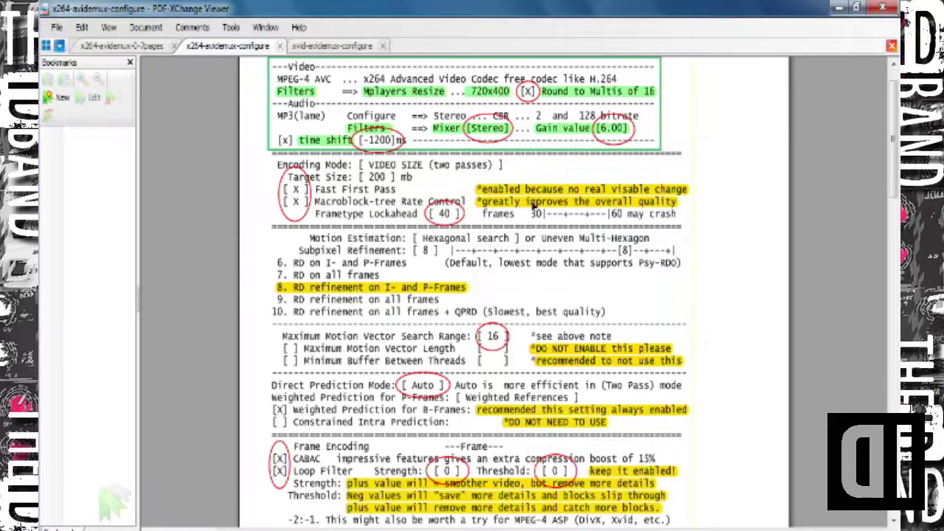
pyautogui.scroll(-1, 415, 191)
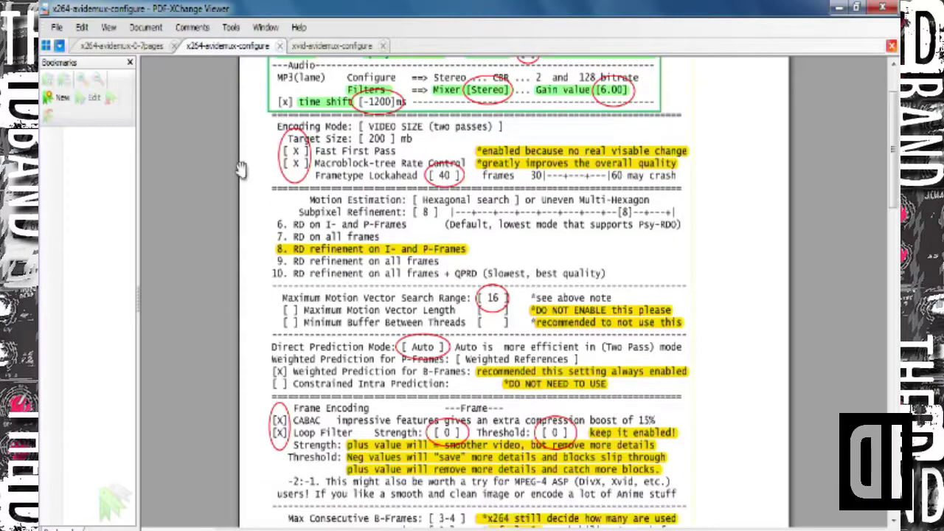
pyautogui.scroll(-1, 199, 174)
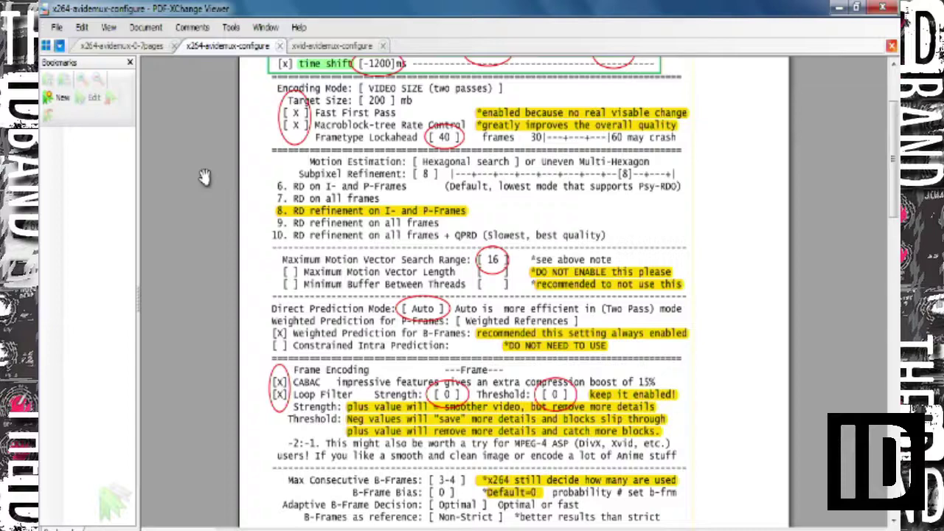
pyautogui.scroll(-1, 203, 179)
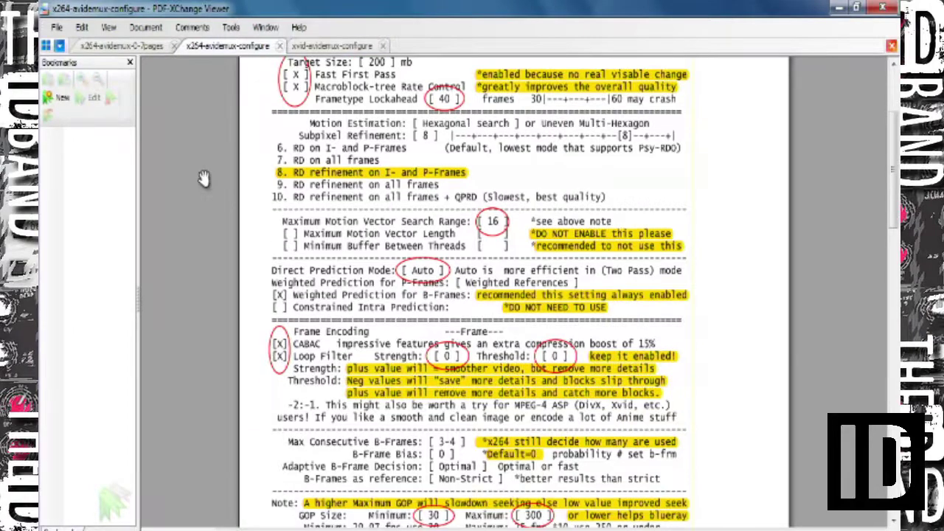
pyautogui.scroll(1, 204, 178)
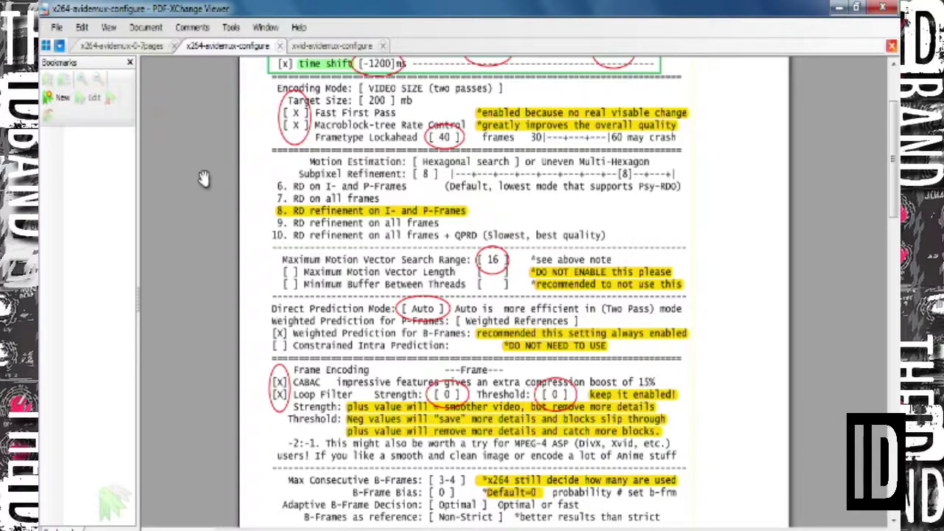
pyautogui.scroll(-5, 203, 180)
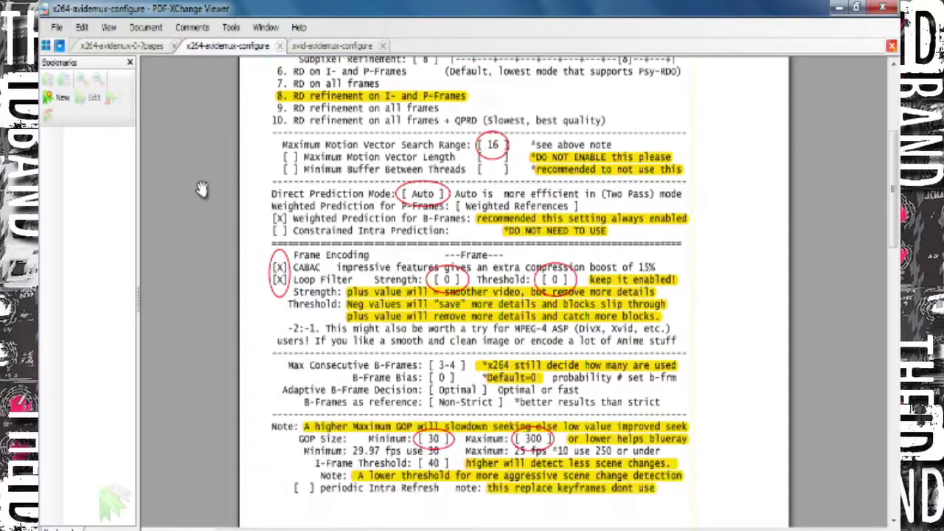
pyautogui.scroll(1, 203, 184)
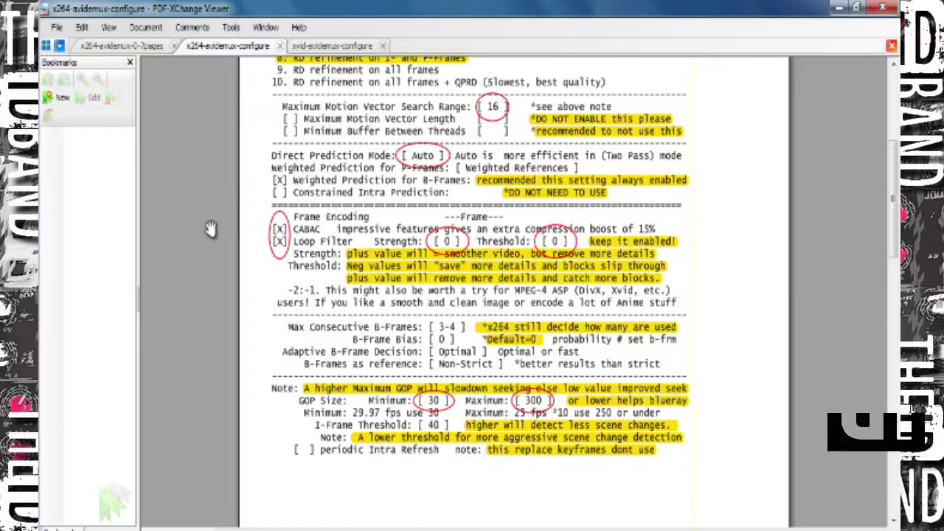
pyautogui.scroll(-15, 211, 231)
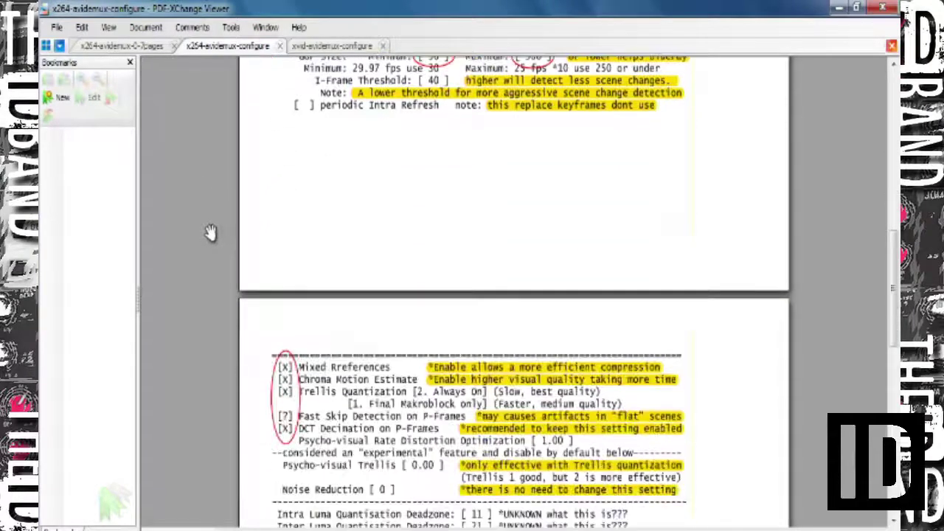
pyautogui.scroll(-2, 211, 234)
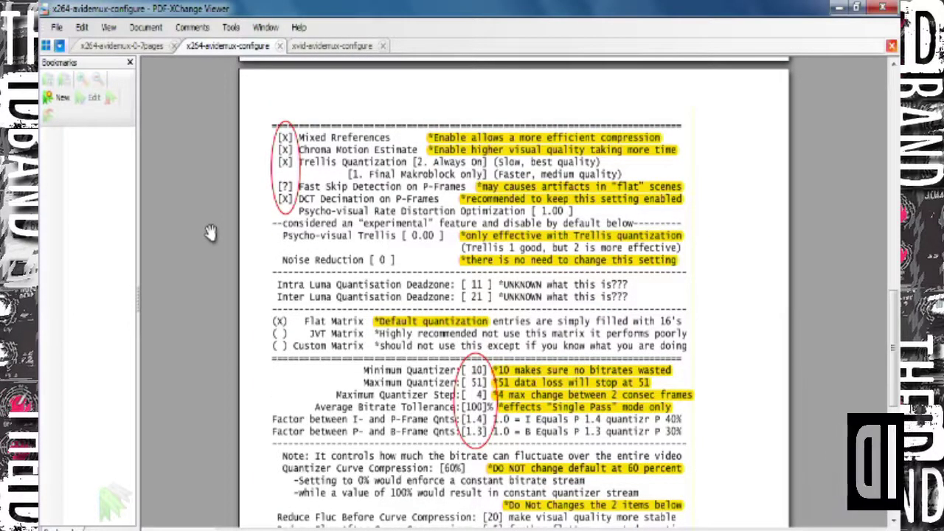
pyautogui.scroll(-9, 211, 233)
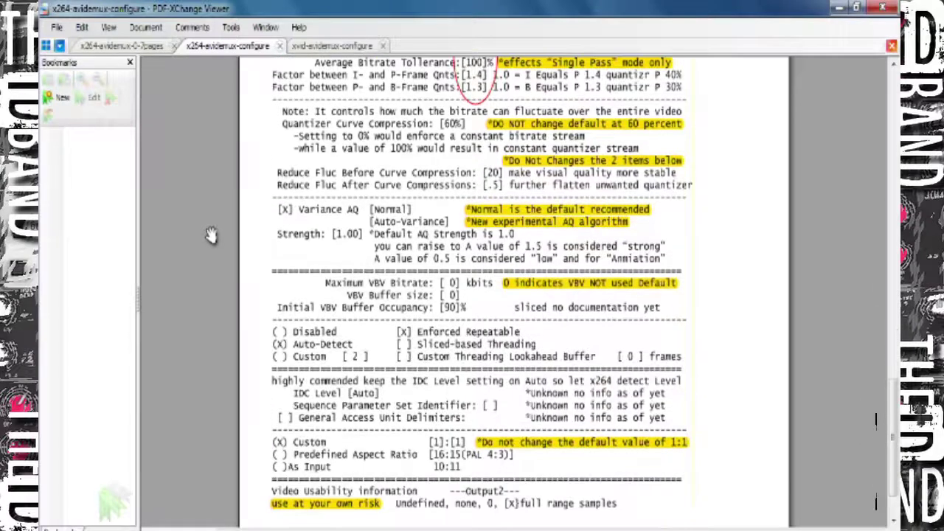
pyautogui.scroll(-1, 211, 233)
pyautogui.scroll(1, 211, 233)
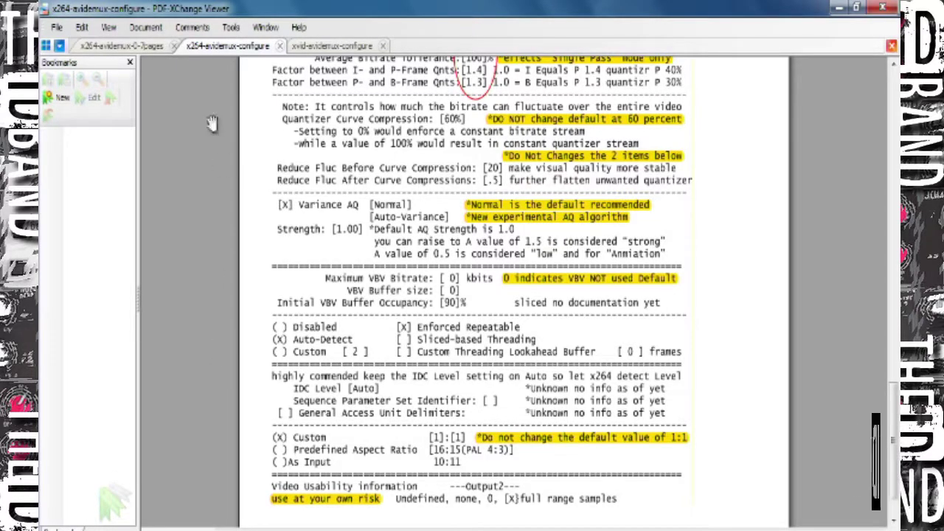
pyautogui.scroll(-1, 178, 258)
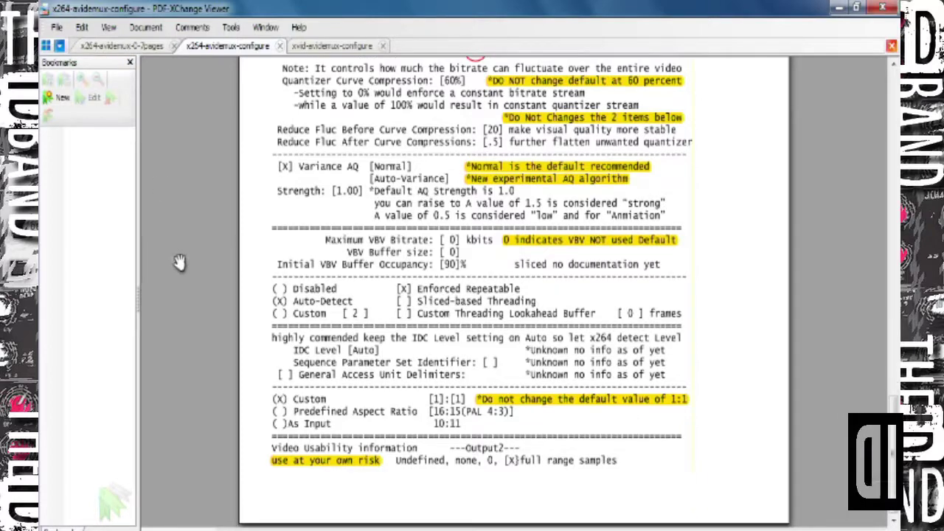
# Read all seven pages of the x264-avidemux-0-7pages guide and return to its first page
pyautogui.click(101, 44)
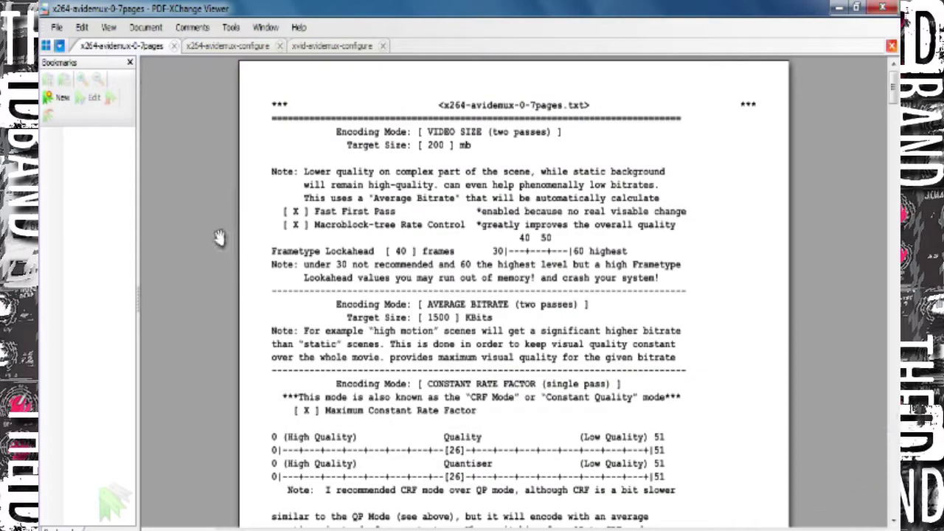
pyautogui.scroll(-5, 218, 237)
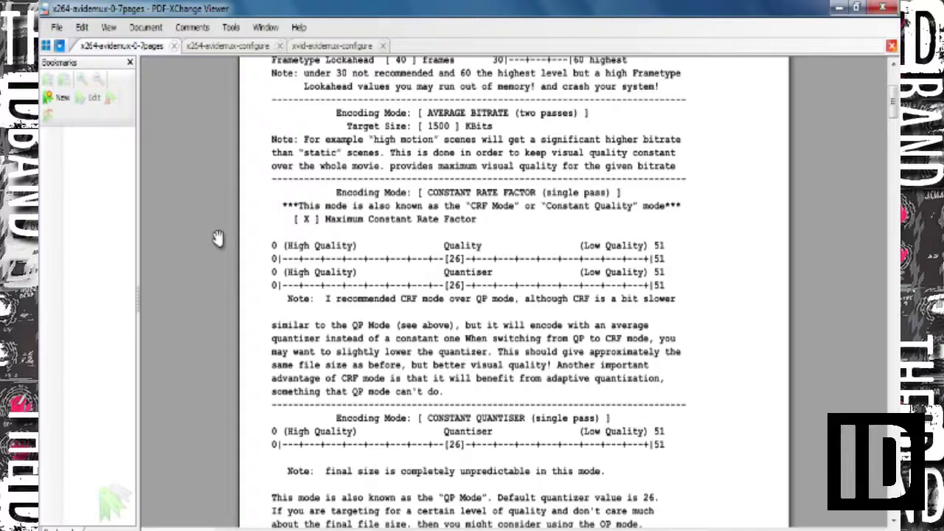
pyautogui.scroll(-6, 218, 238)
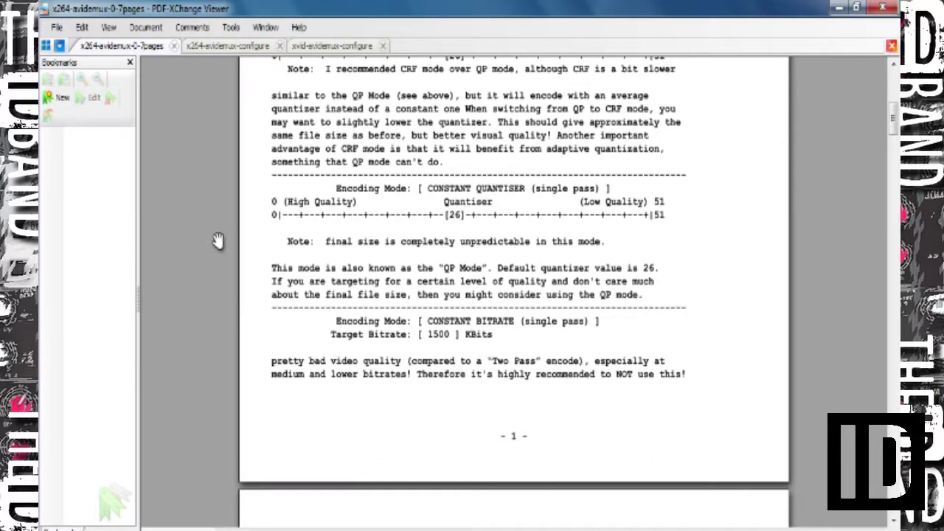
pyautogui.scroll(-10, 218, 240)
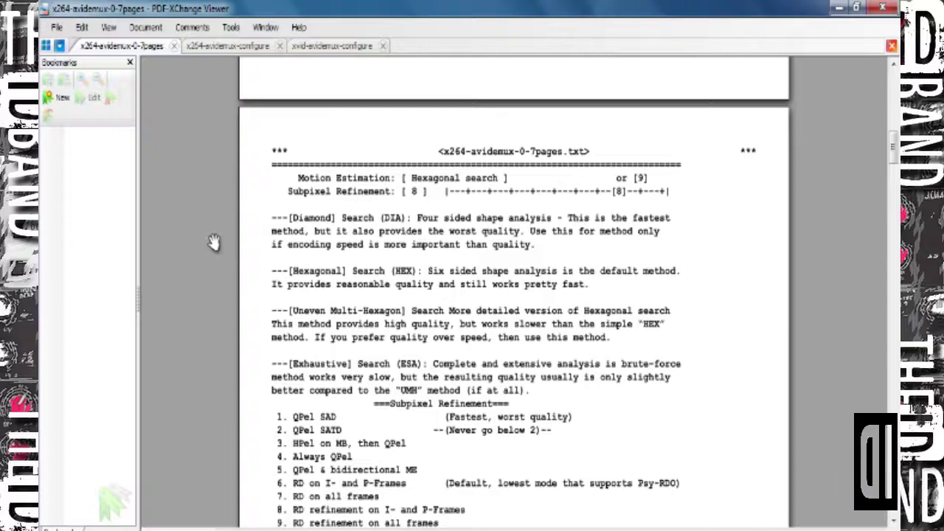
pyautogui.scroll(-10, 213, 243)
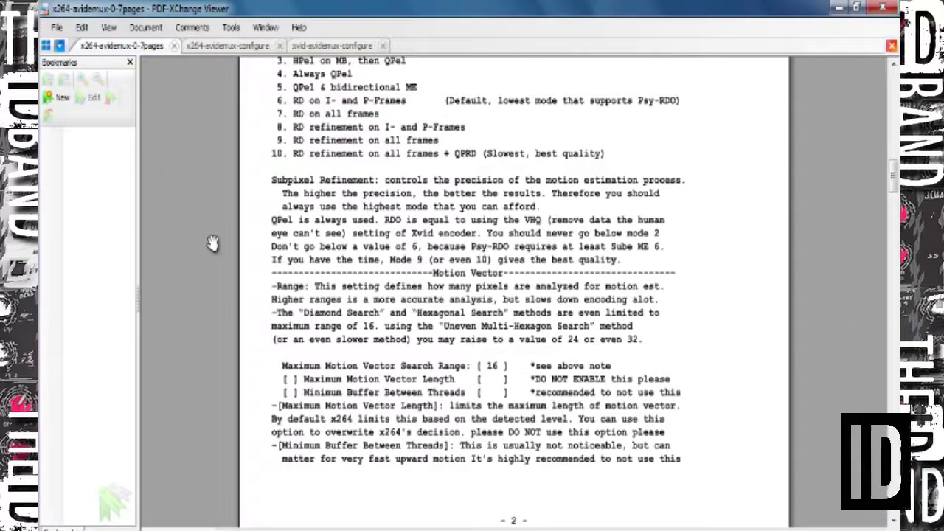
pyautogui.scroll(-13, 212, 243)
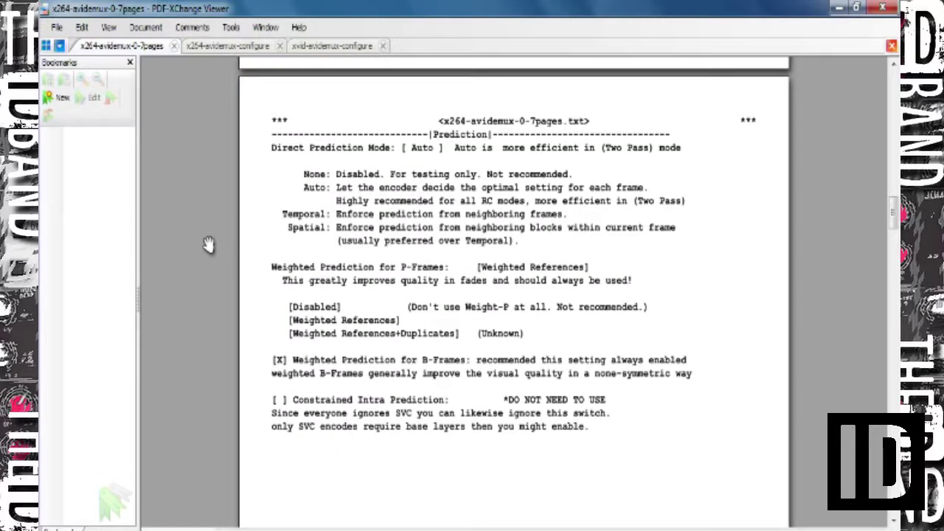
pyautogui.scroll(-18, 209, 245)
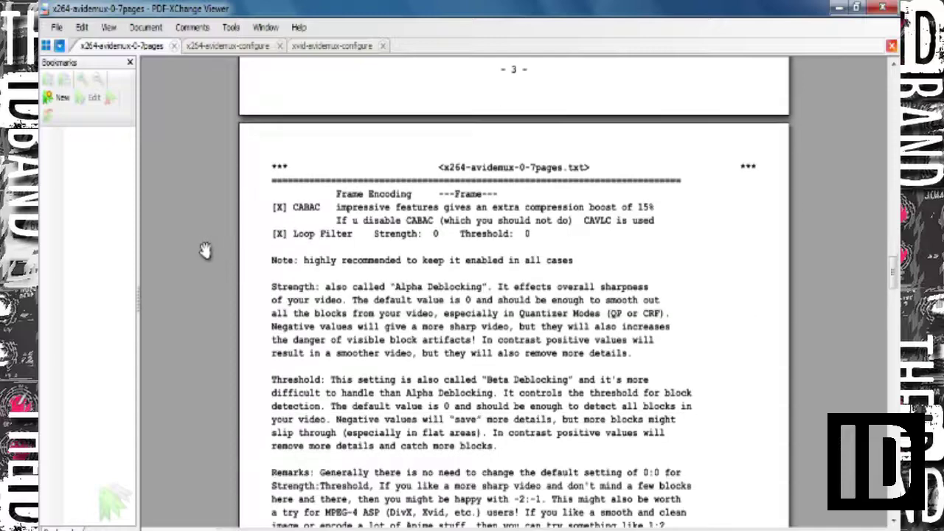
pyautogui.scroll(-1, 205, 251)
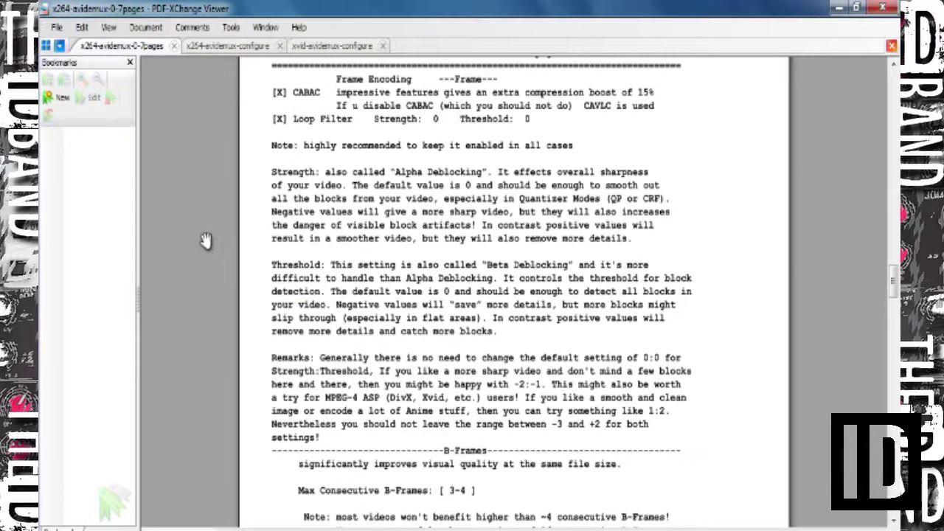
pyautogui.scroll(-10, 206, 241)
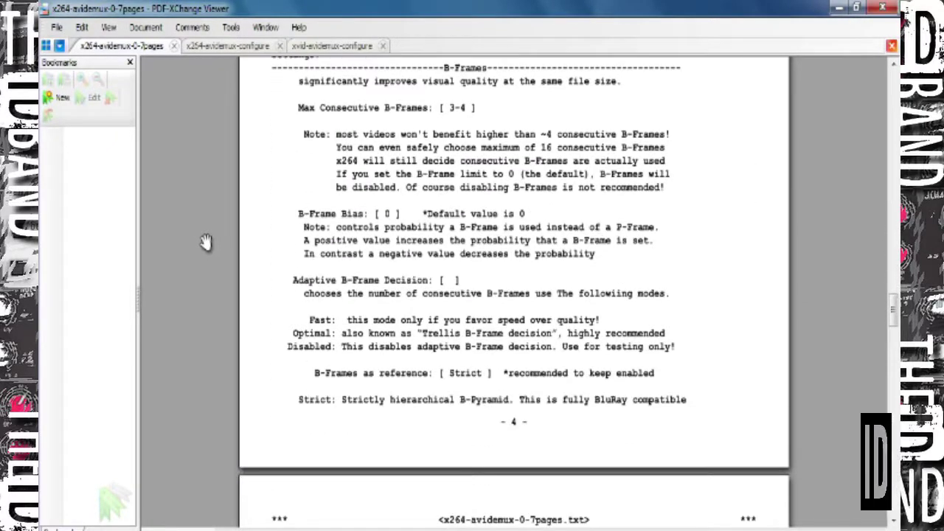
pyautogui.scroll(2, 206, 242)
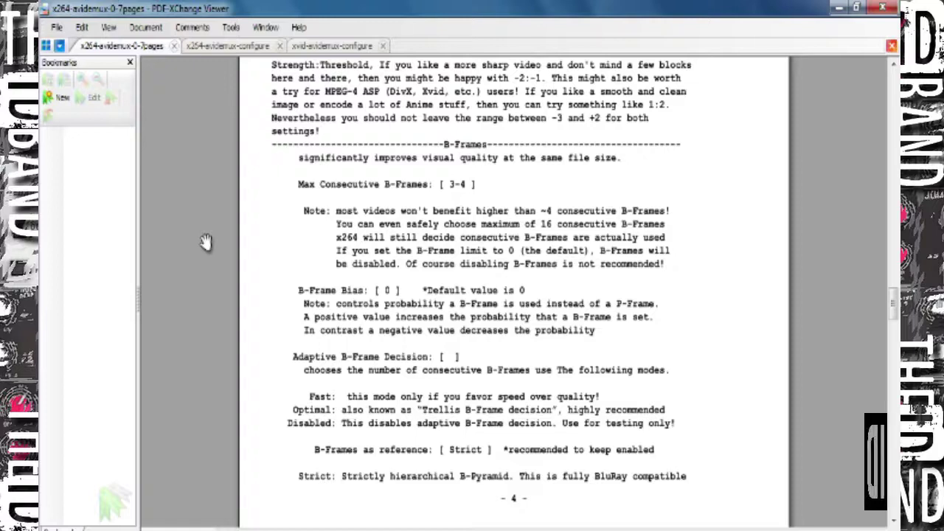
pyautogui.scroll(-13, 206, 241)
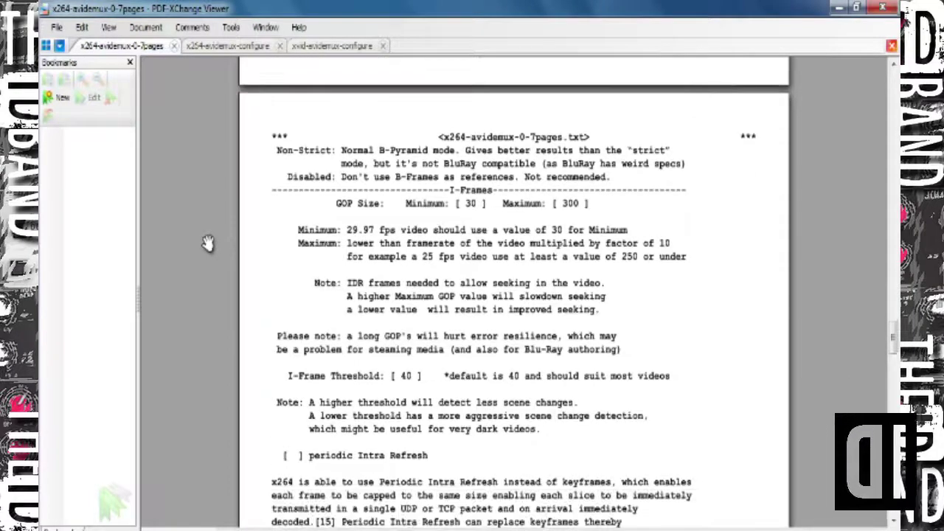
pyautogui.scroll(-1, 207, 243)
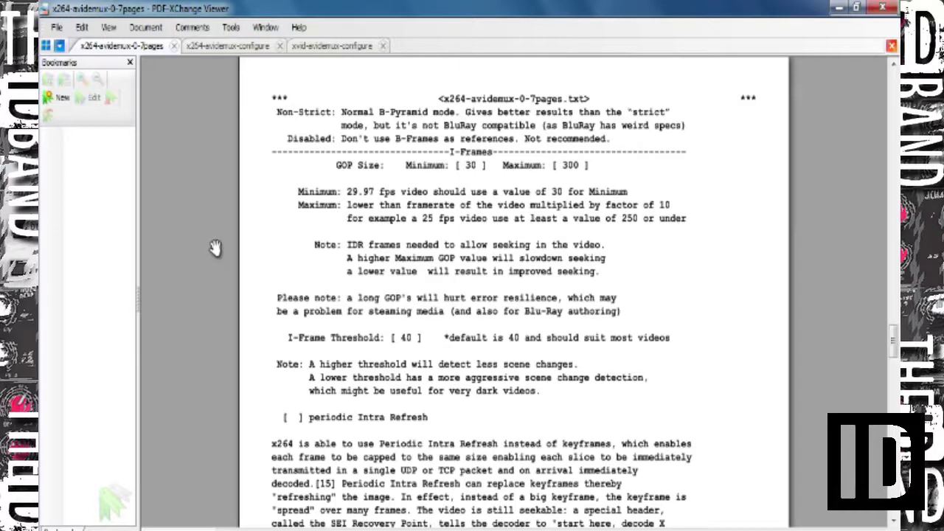
pyautogui.scroll(-2, 213, 246)
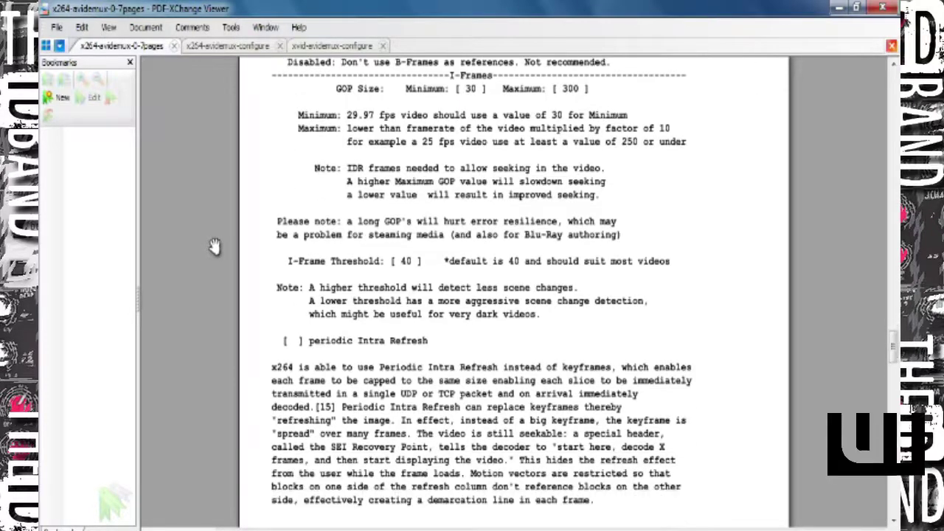
pyautogui.scroll(1, 214, 246)
pyautogui.scroll(-5, 212, 249)
pyautogui.scroll(-15, 211, 249)
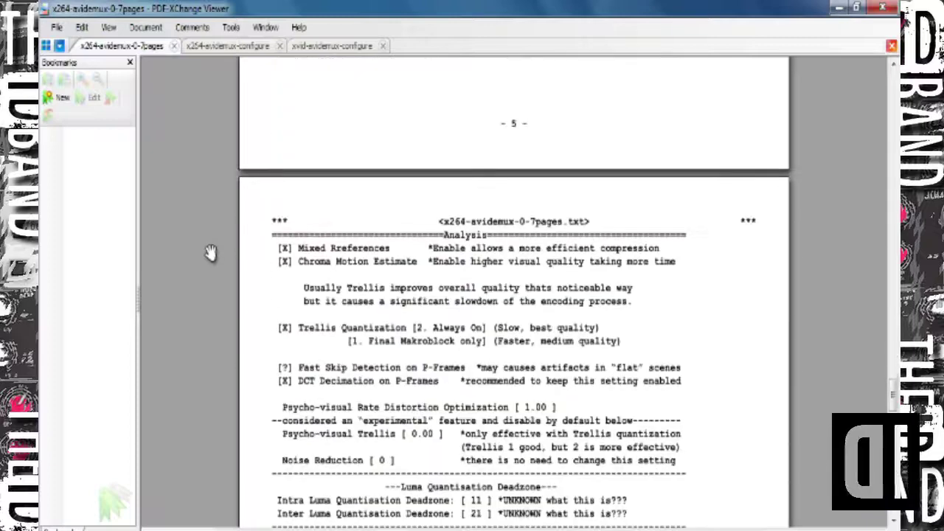
pyautogui.scroll(2, 210, 254)
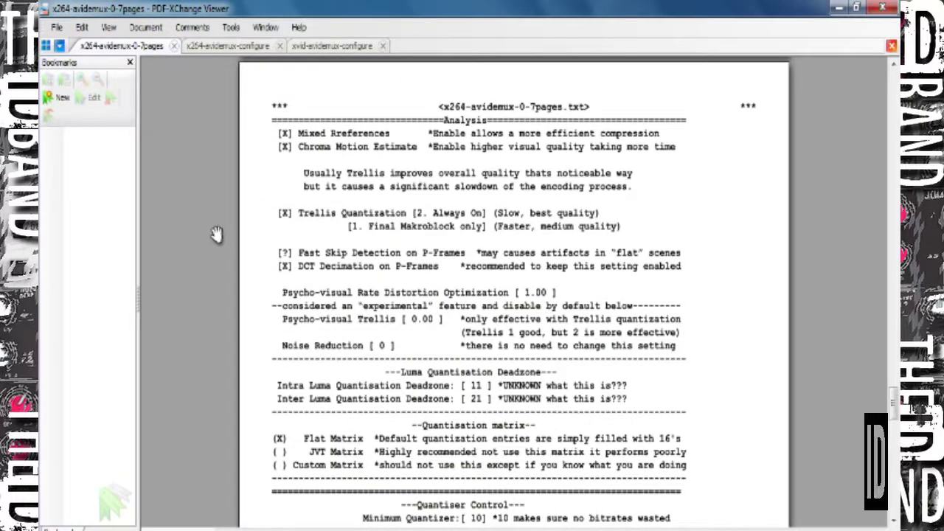
pyautogui.scroll(-10, 216, 234)
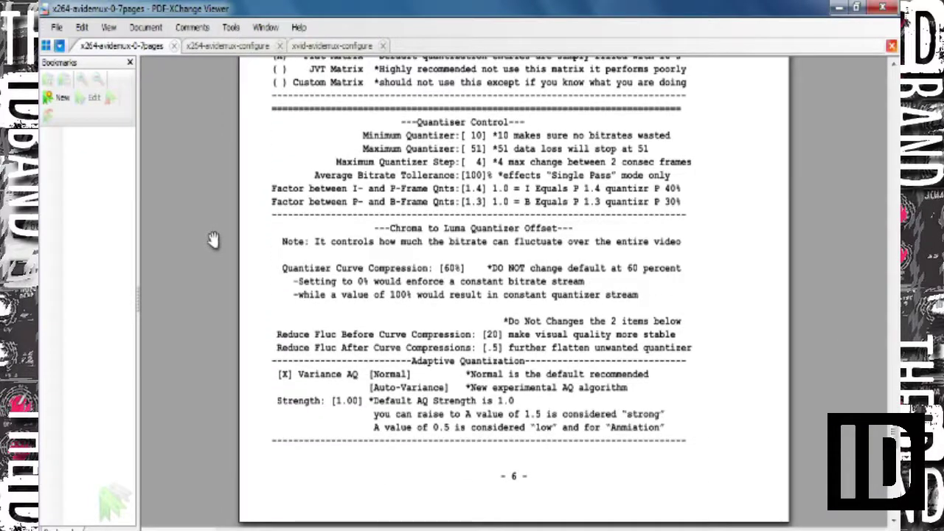
pyautogui.scroll(-10, 214, 232)
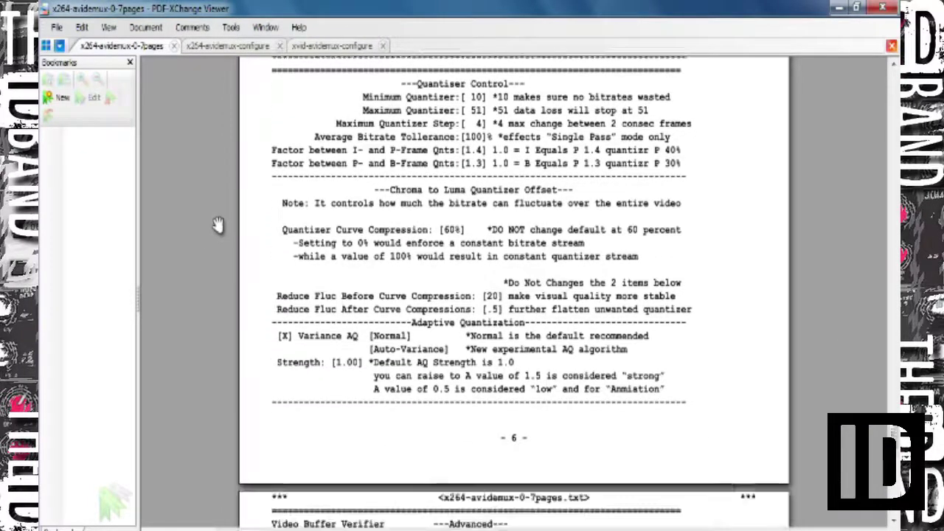
pyautogui.scroll(-3, 214, 230)
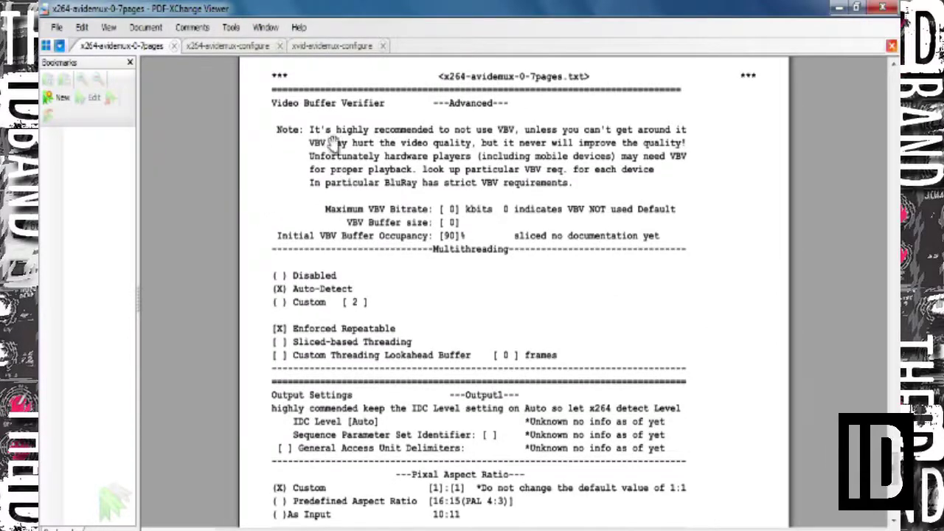
pyautogui.scroll(-6, 212, 214)
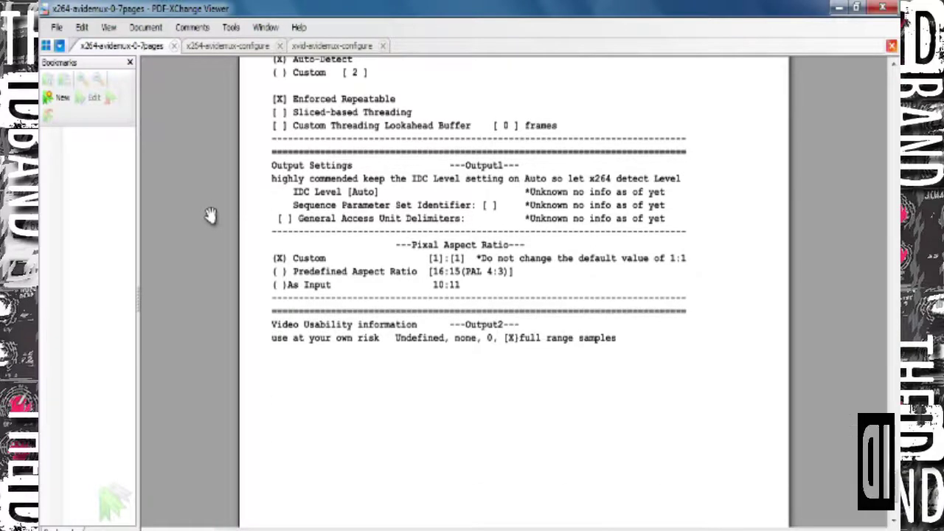
pyautogui.scroll(-4, 211, 215)
pyautogui.scroll(9, 211, 215)
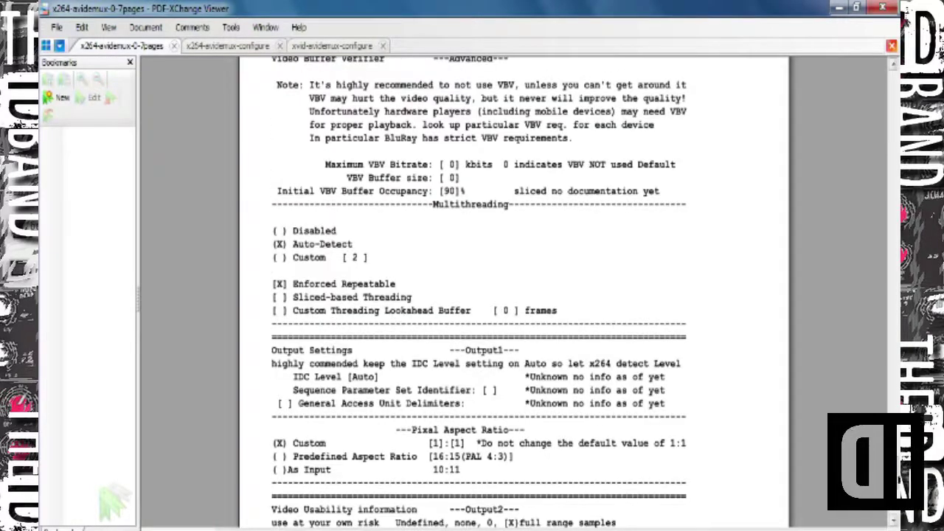
pyautogui.moveTo(894, 480); pyautogui.dragTo(892, 81)
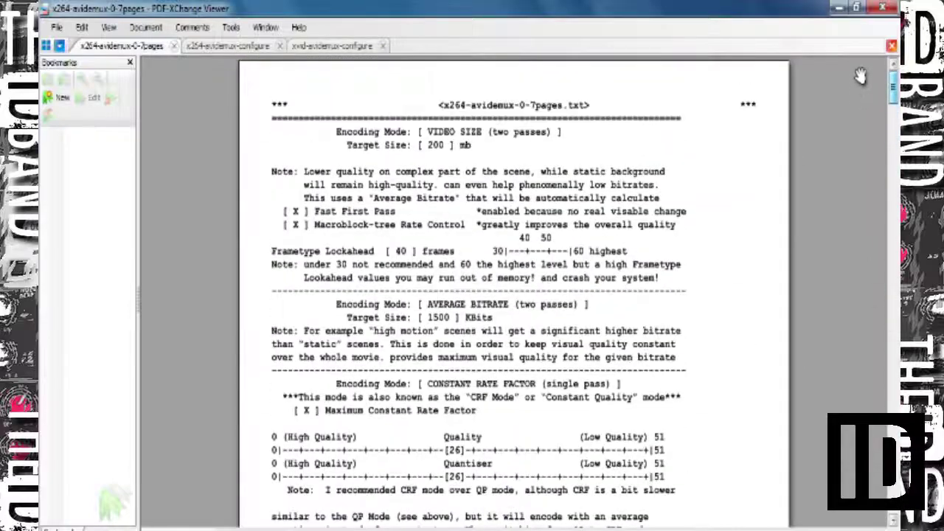
# Review the x264 motion estimation, partition, frame, analysis, quantiser and advanced settings tabs
pyautogui.hotkey('alt', 'Tab')
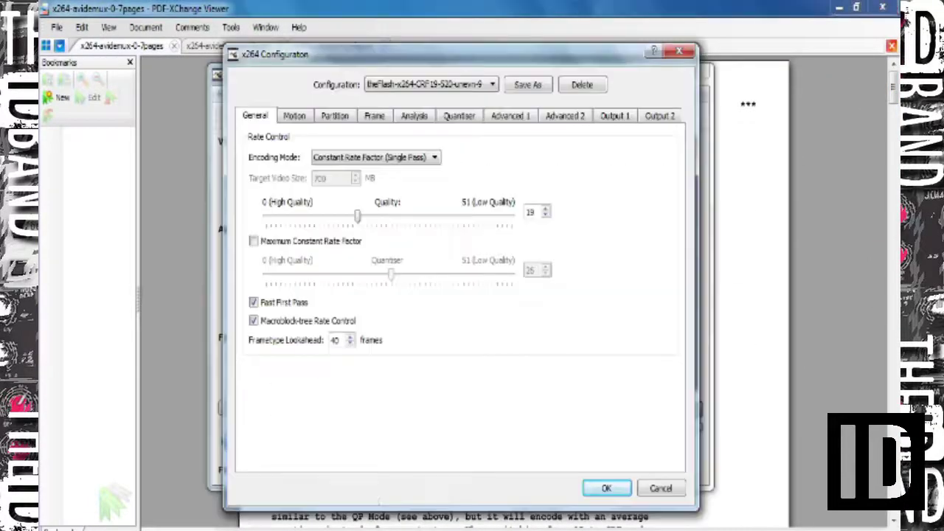
pyautogui.click(290, 120)
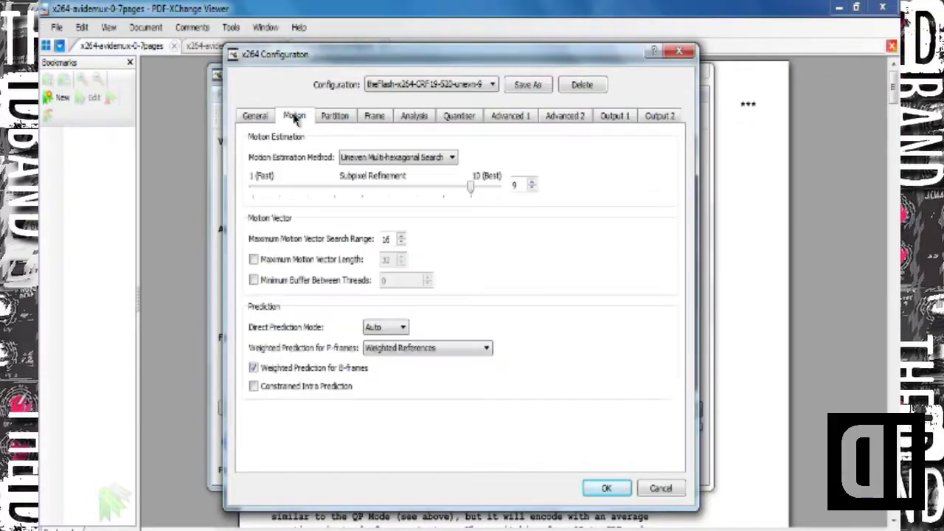
pyautogui.click(334, 119)
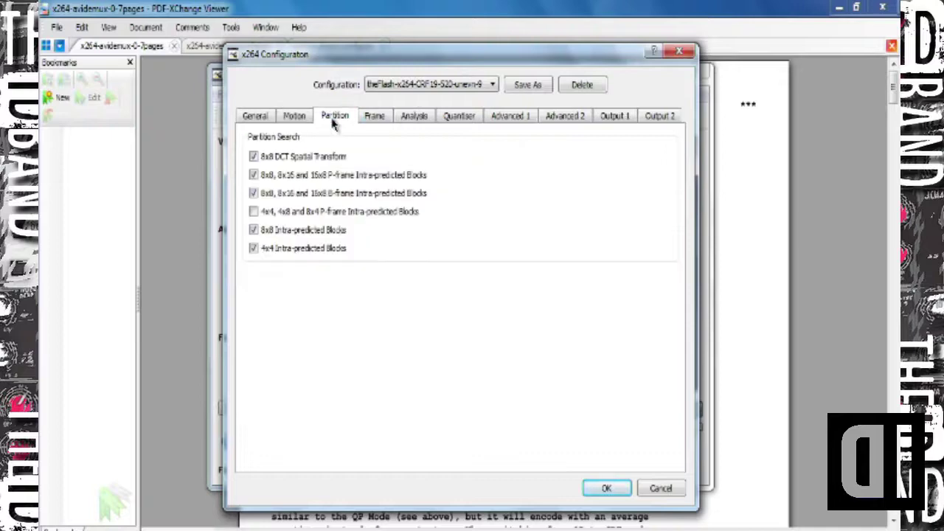
pyautogui.click(294, 122)
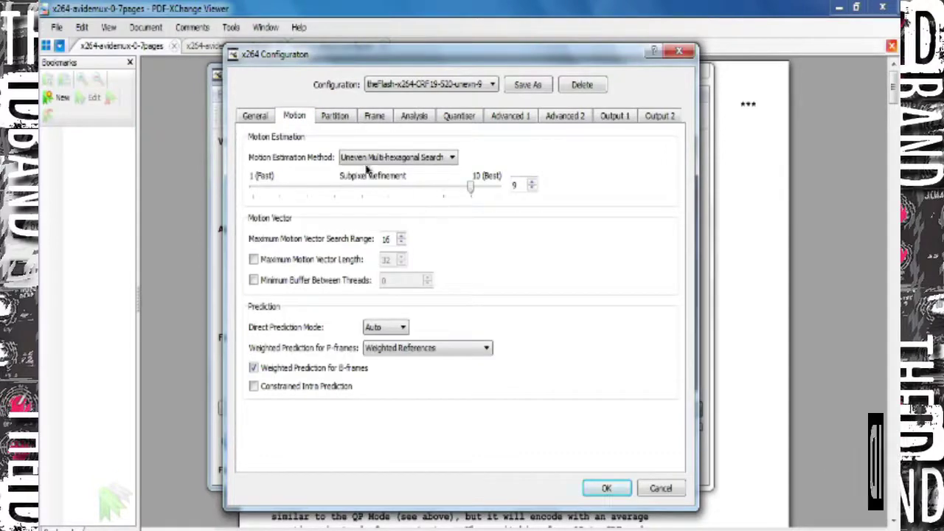
pyautogui.click(336, 118)
pyautogui.click(385, 118)
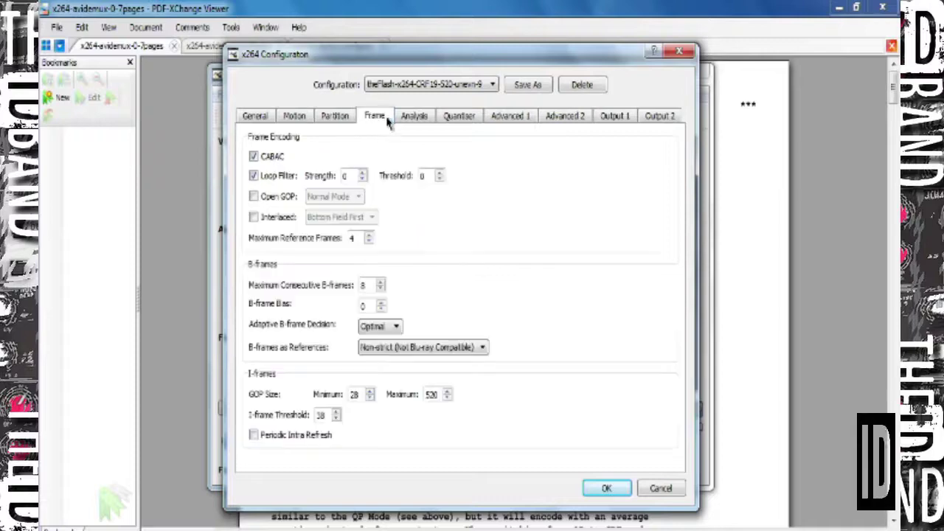
pyautogui.click(413, 122)
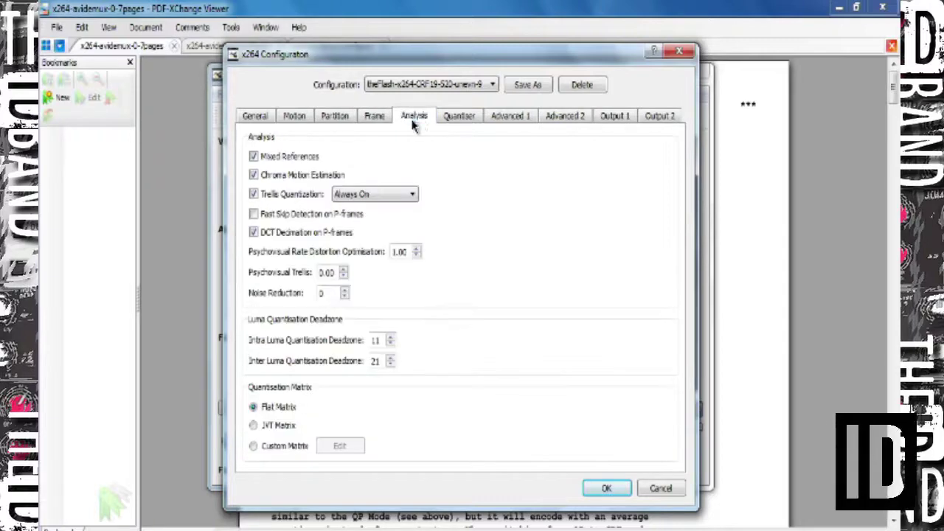
pyautogui.click(455, 122)
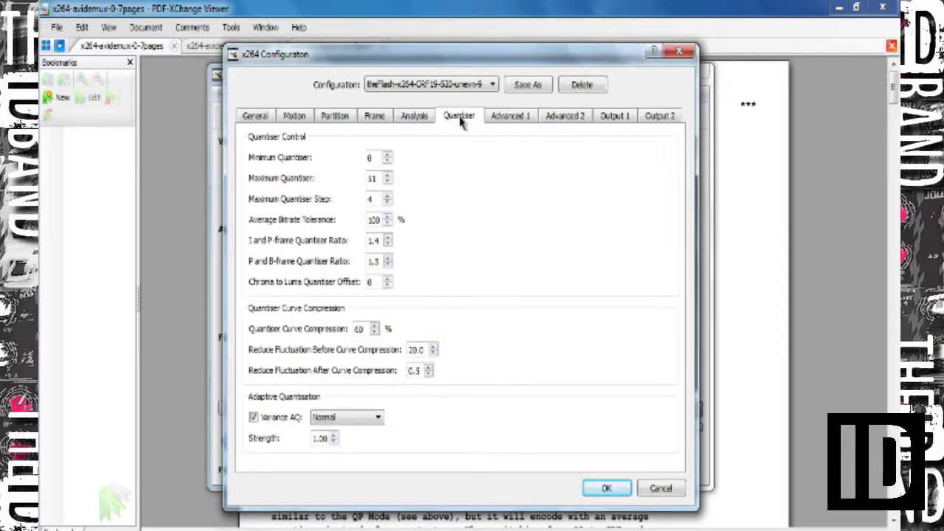
pyautogui.click(510, 121)
# Check the threading, output and VUI tabs, accept CRF 19, and open the Video Filter Manager
pyautogui.click(574, 123)
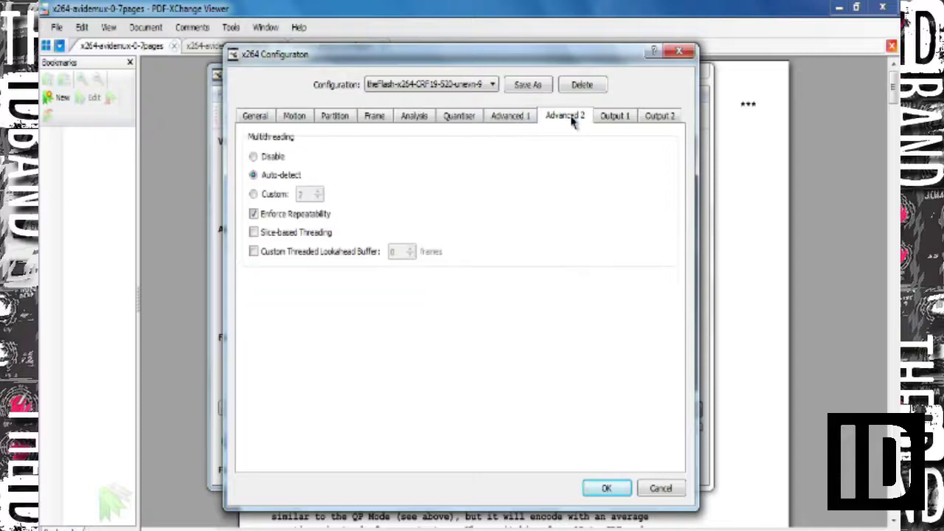
pyautogui.click(609, 120)
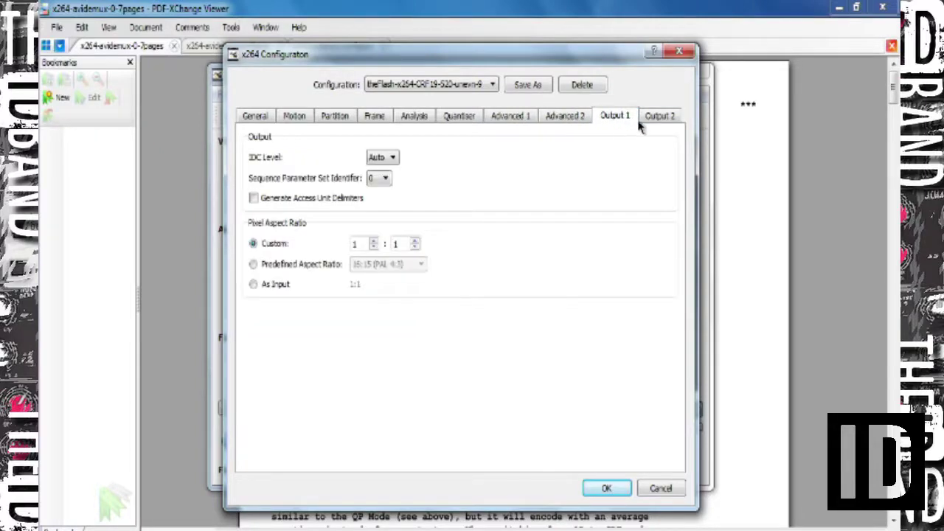
pyautogui.click(661, 122)
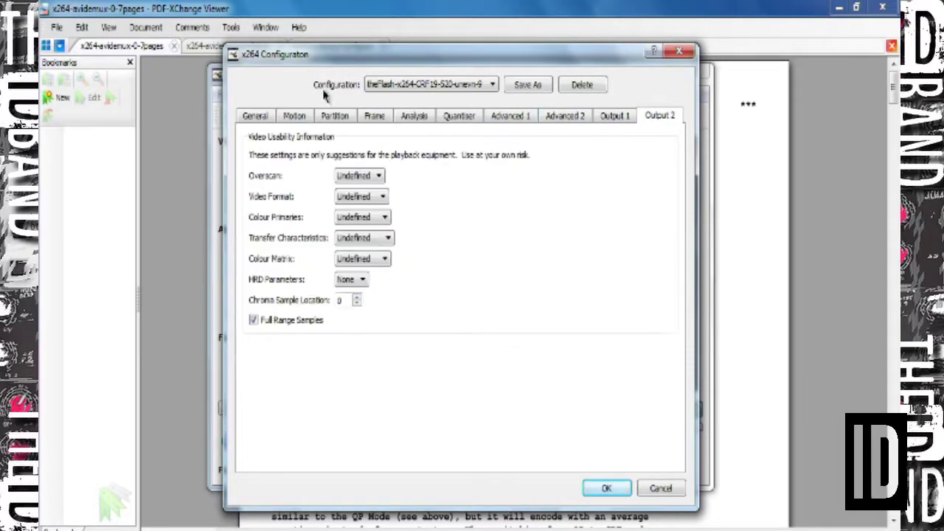
pyautogui.click(266, 121)
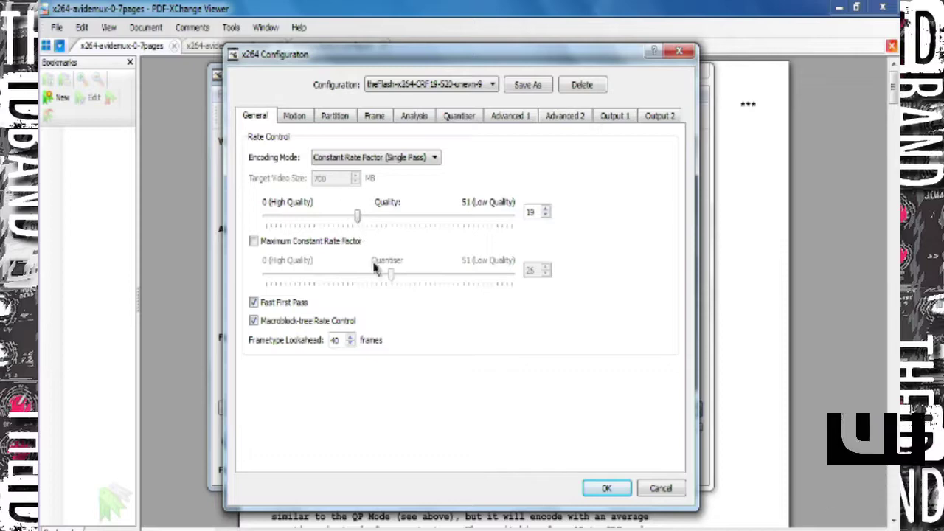
pyautogui.click(606, 487)
pyautogui.click(270, 206)
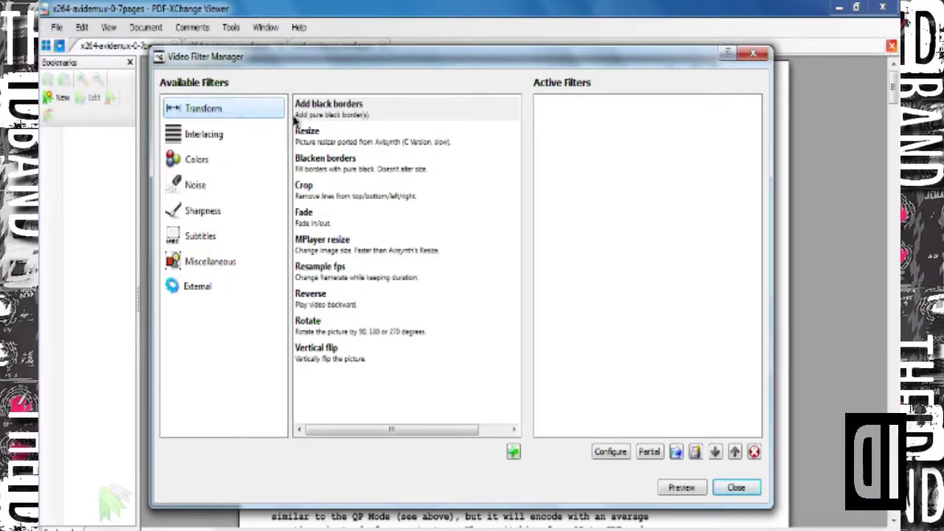
# Add the MPlayer resize filter from the Transform list, opening its 560 × 320 Bilinear settings
pyautogui.click(338, 250)
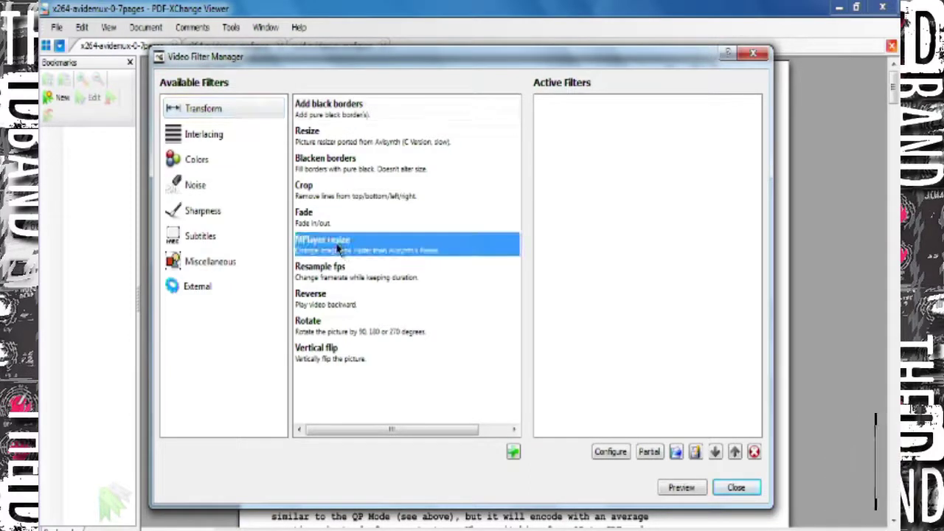
pyautogui.click(512, 450)
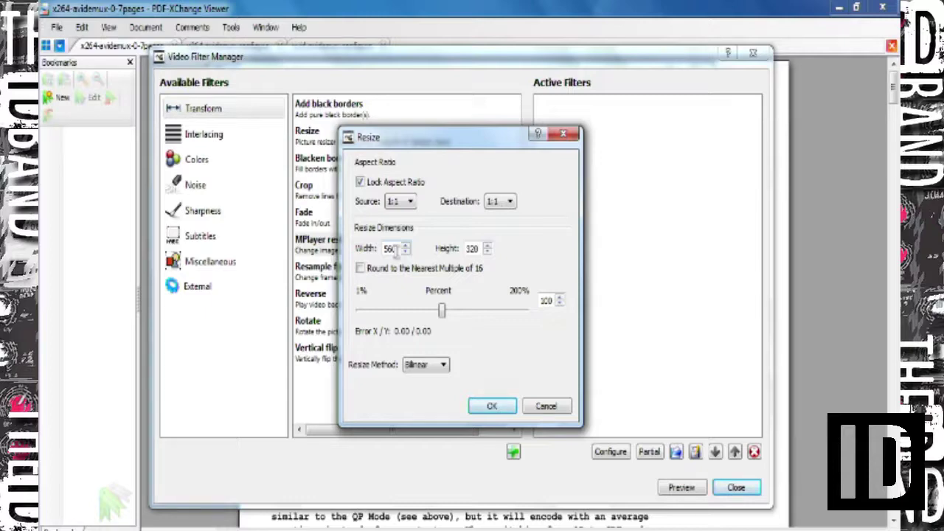
# Enable rounding to multiples of 16, choose Lanczos3 resizing, and add the 560 × 320 resize
pyautogui.click(361, 268)
pyautogui.doubleClick(389, 249)
pyautogui.click(442, 367)
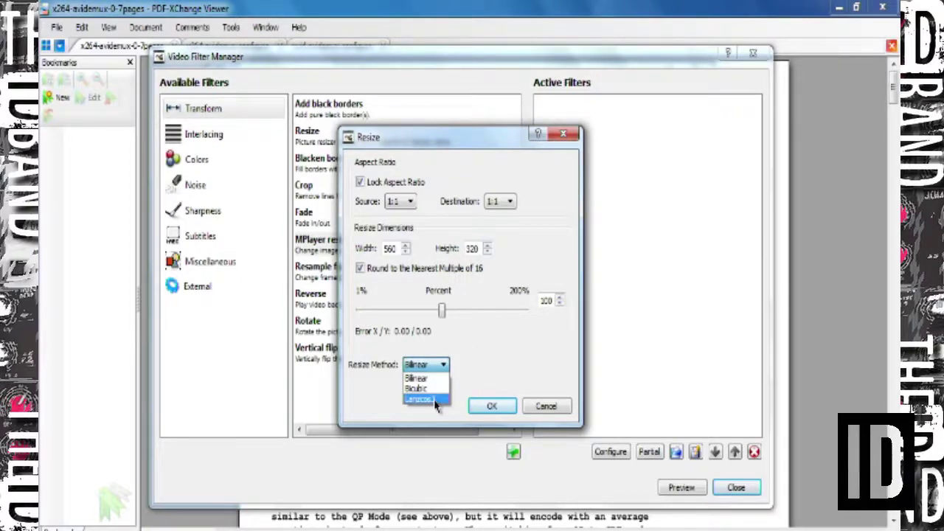
pyautogui.click(435, 404)
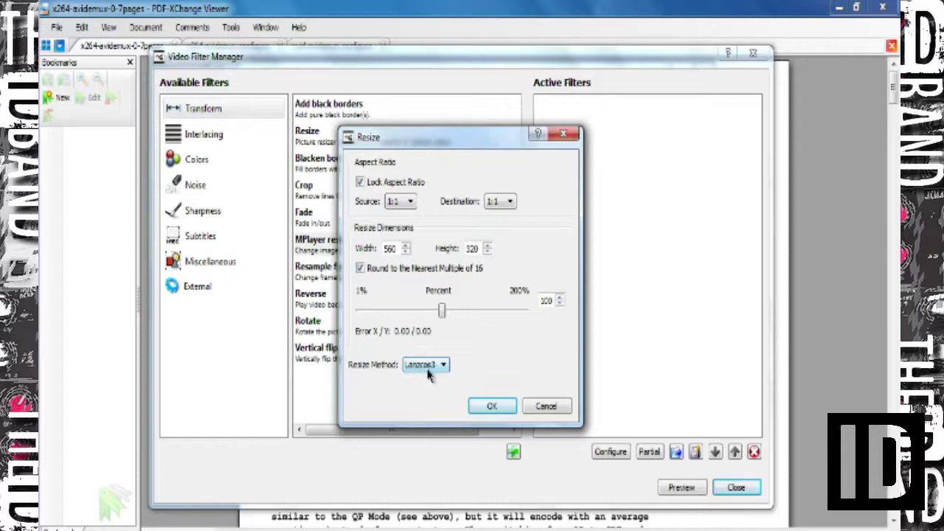
pyautogui.click(491, 406)
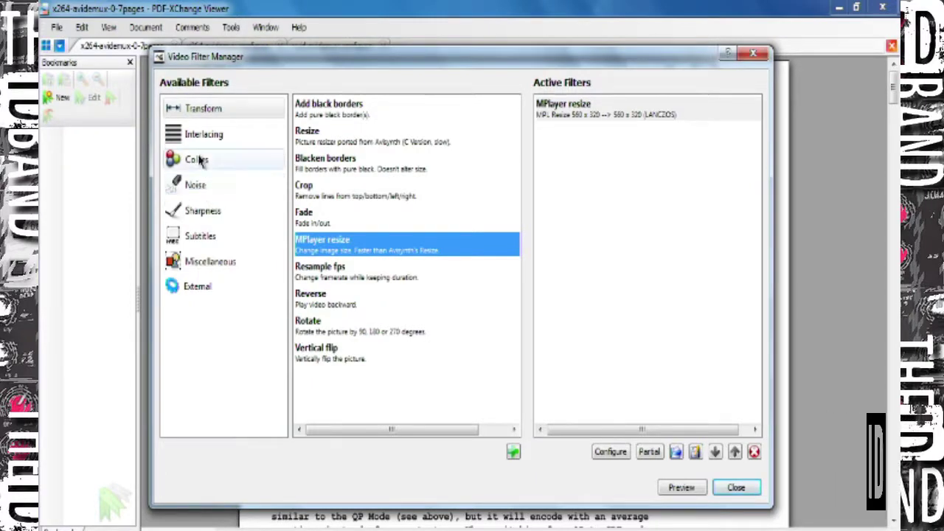
# Browse the Noise and then the Colors filter categories in Available Filters
pyautogui.click(197, 186)
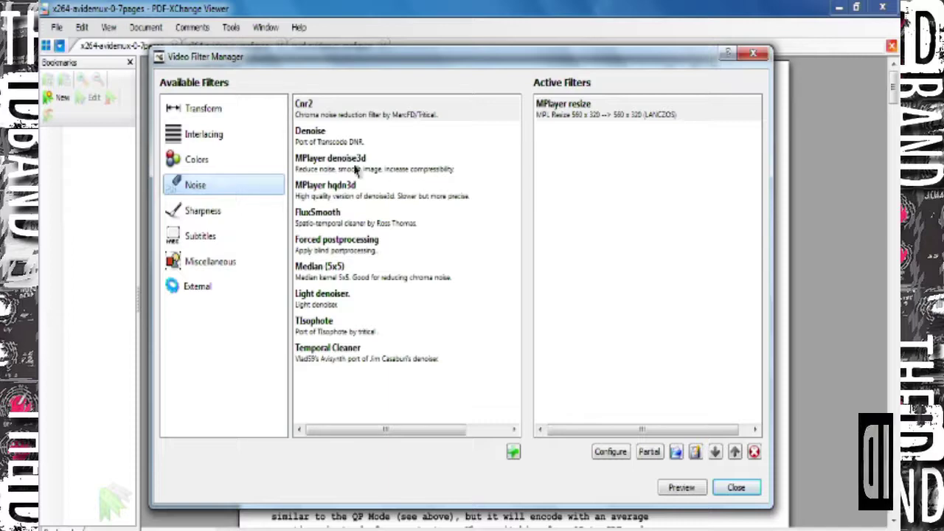
pyautogui.click(198, 162)
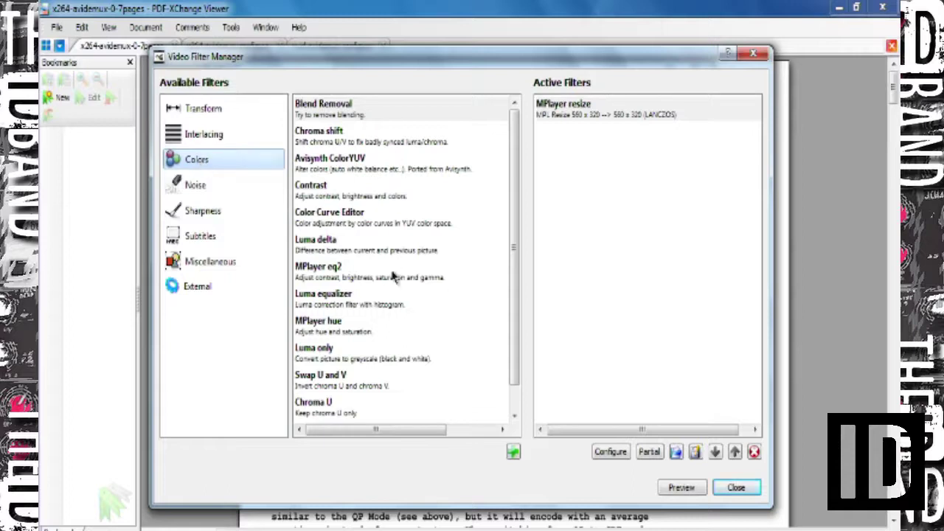
pyautogui.doubleClick(331, 271)
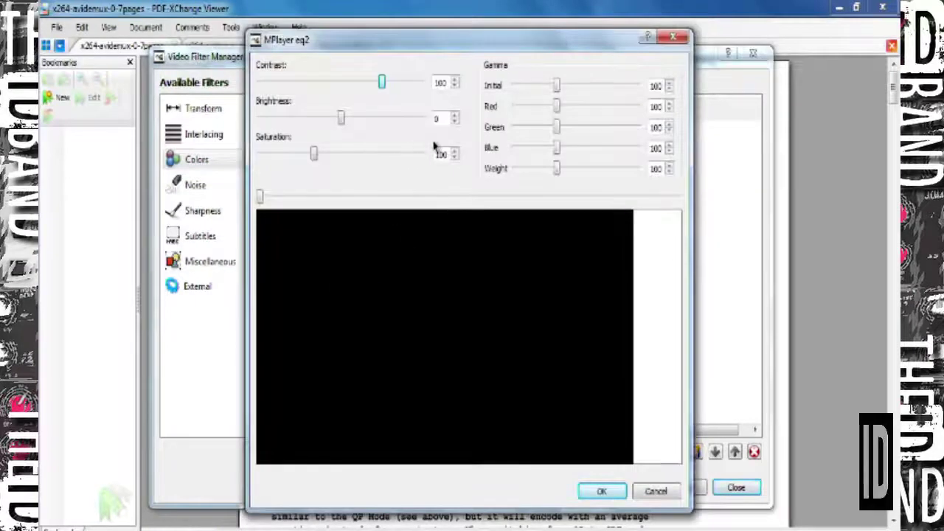
pyautogui.moveTo(261, 197); pyautogui.dragTo(300, 197)
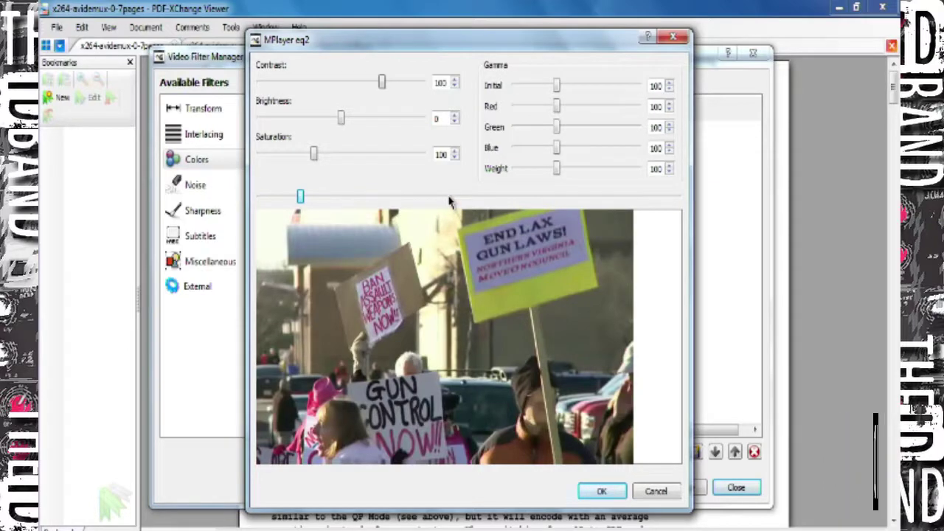
pyautogui.click(454, 123)
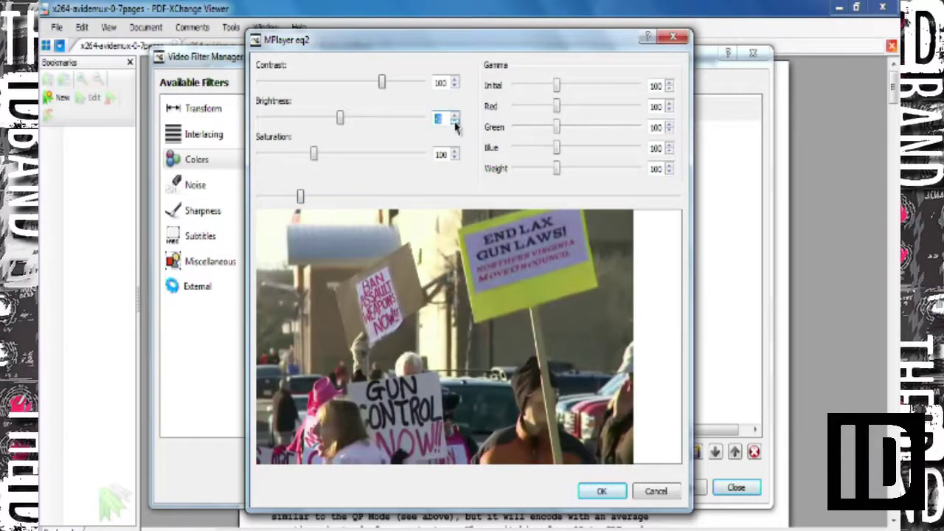
pyautogui.click(454, 123)
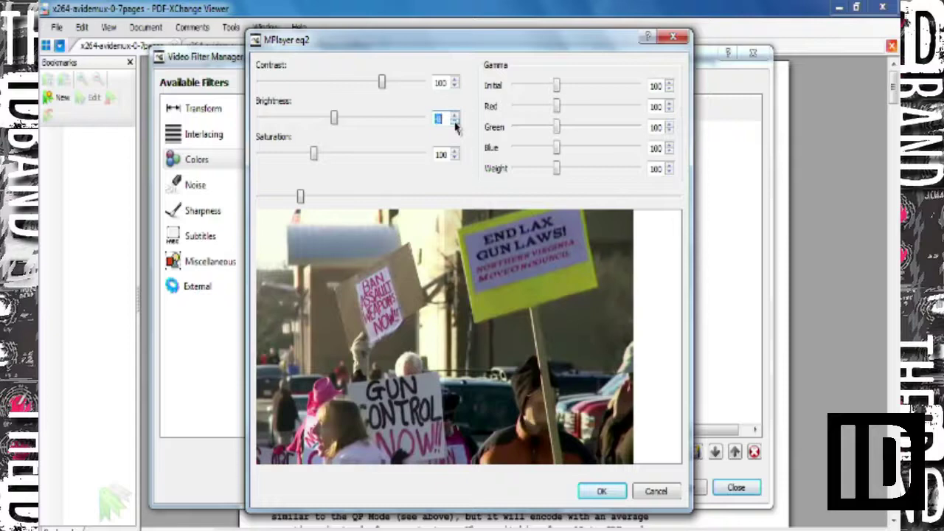
pyautogui.click(455, 123)
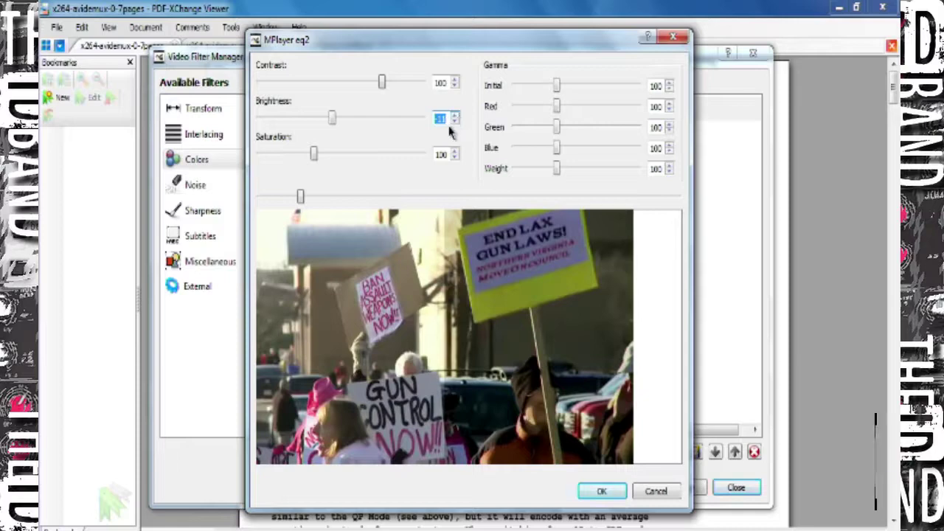
pyautogui.click(454, 116)
pyautogui.click(454, 117)
pyautogui.click(454, 116)
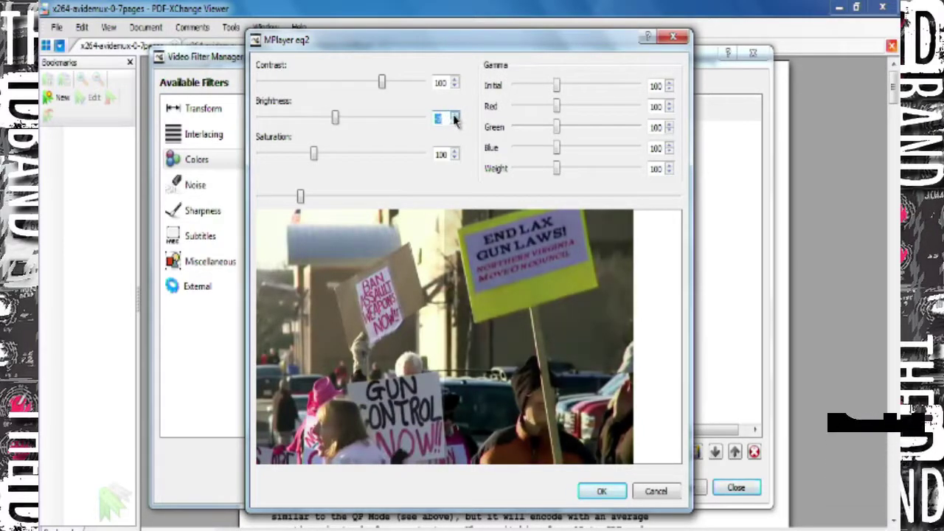
pyautogui.click(454, 116)
pyautogui.click(454, 116)
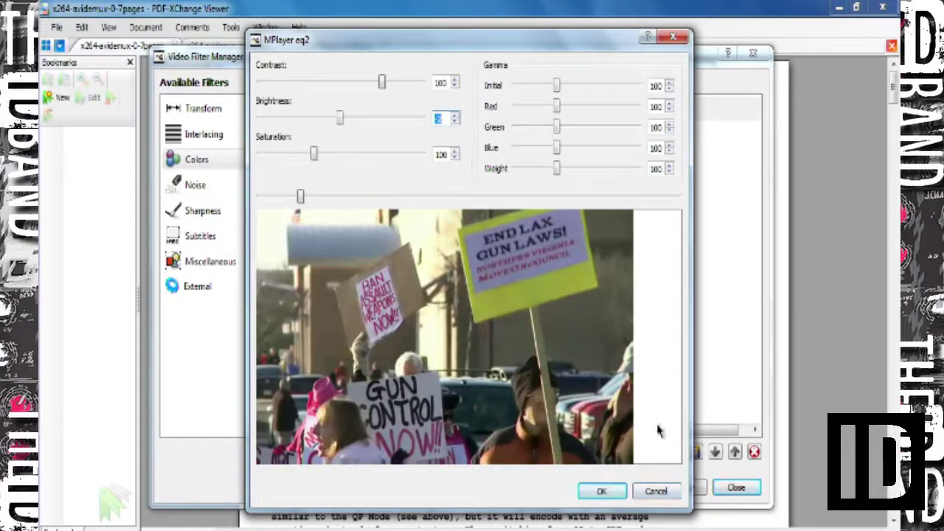
pyautogui.click(657, 489)
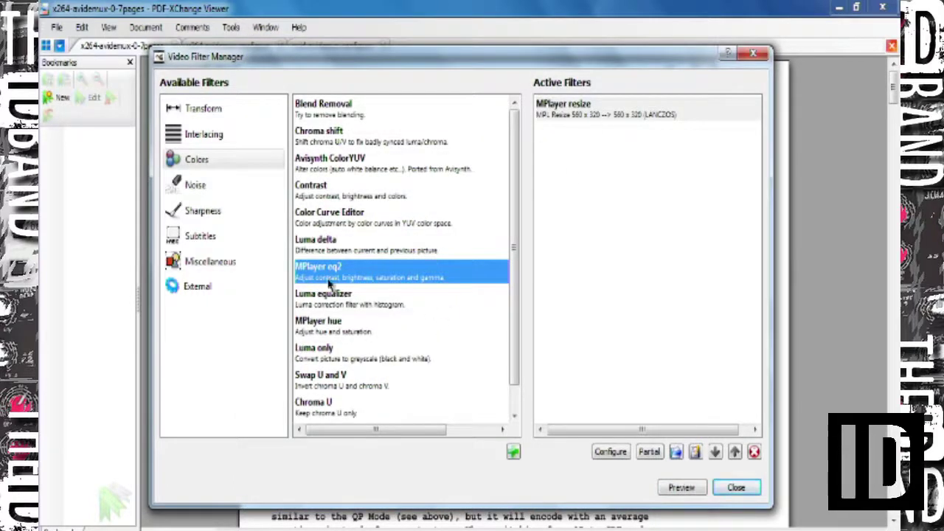
# Open MPlayer hqdn3d from the Noise filters, showing luma 4.00, chroma 3.00 and temporal 6.00
pyautogui.click(198, 188)
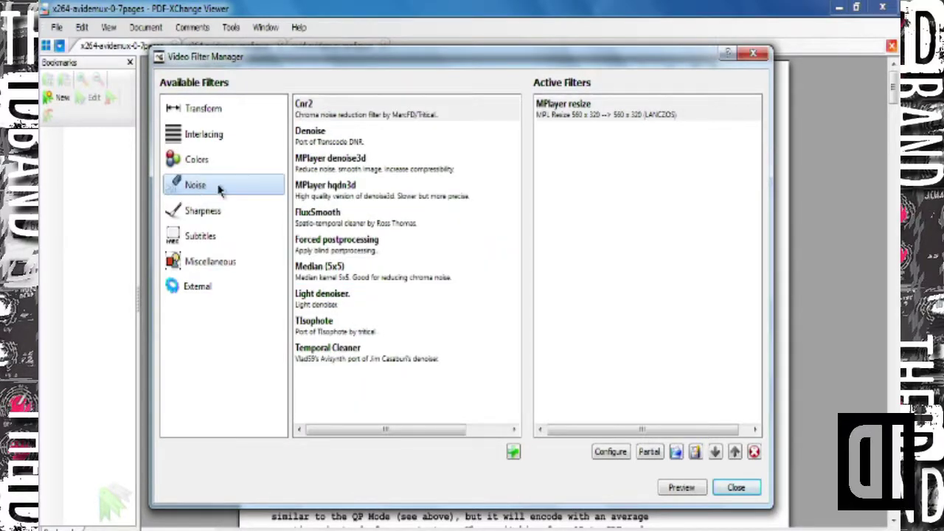
pyautogui.doubleClick(350, 193)
pyautogui.click(508, 244)
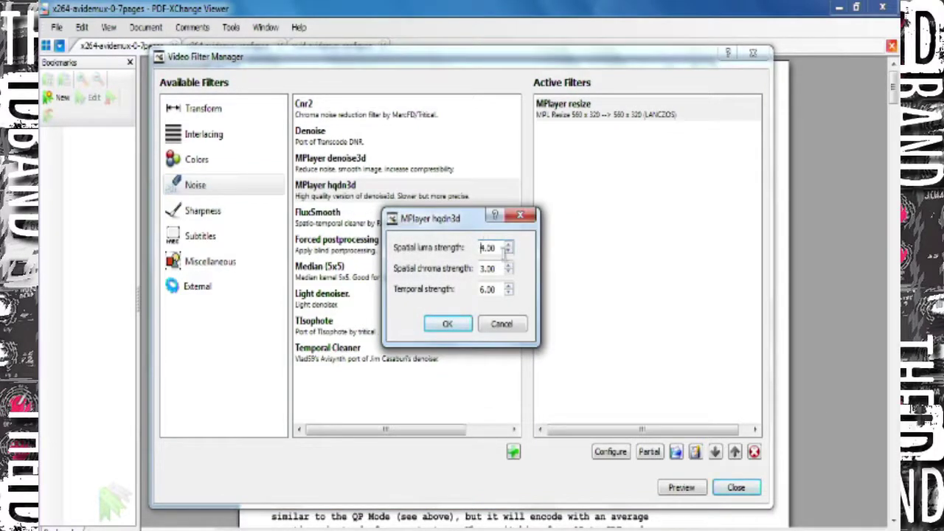
# Adjust the hqdn3d strengths, entering 5.00 for spatial luma and selecting the temporal value
pyautogui.click(508, 252)
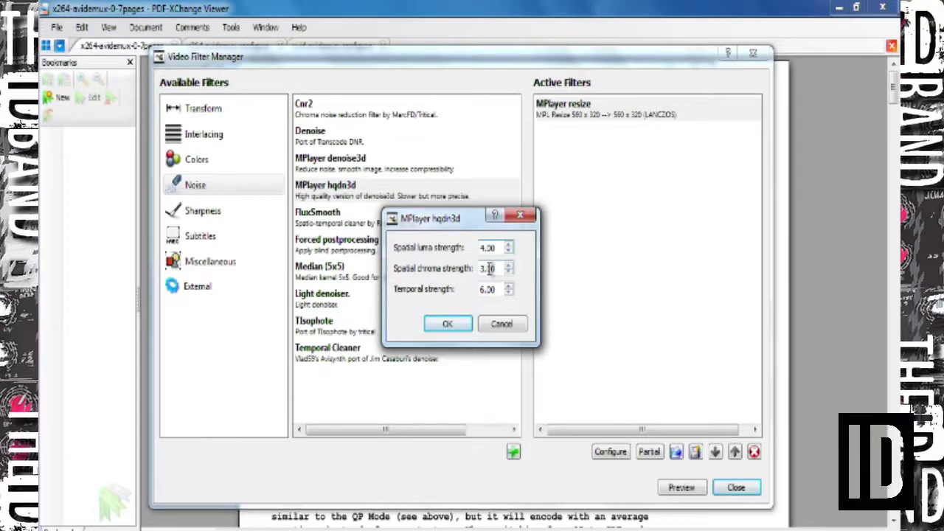
pyautogui.moveTo(489, 268); pyautogui.dragTo(480, 273)
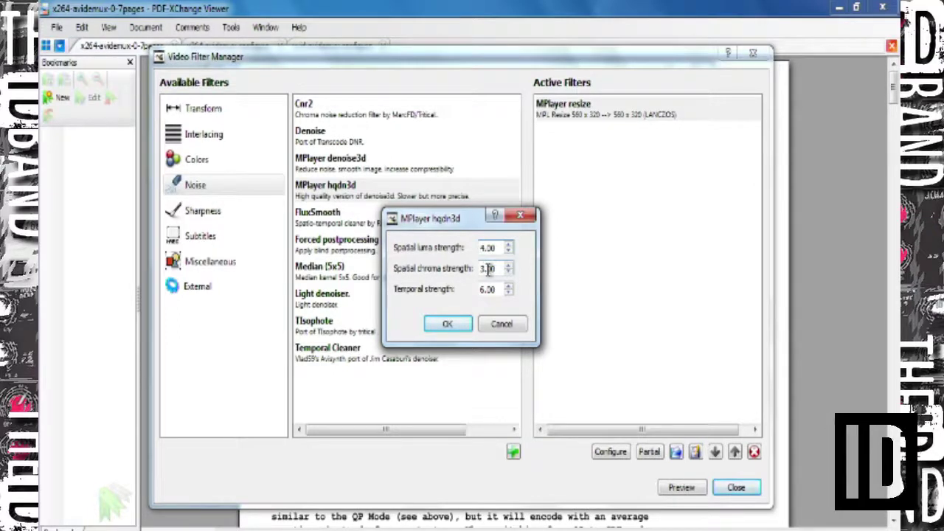
pyautogui.click(507, 272)
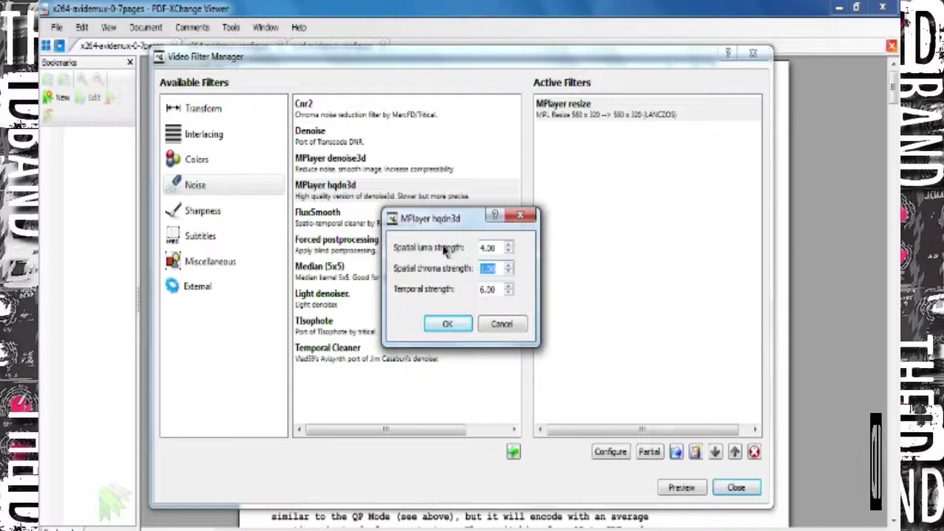
pyautogui.click(497, 248)
pyautogui.doubleClick(497, 248)
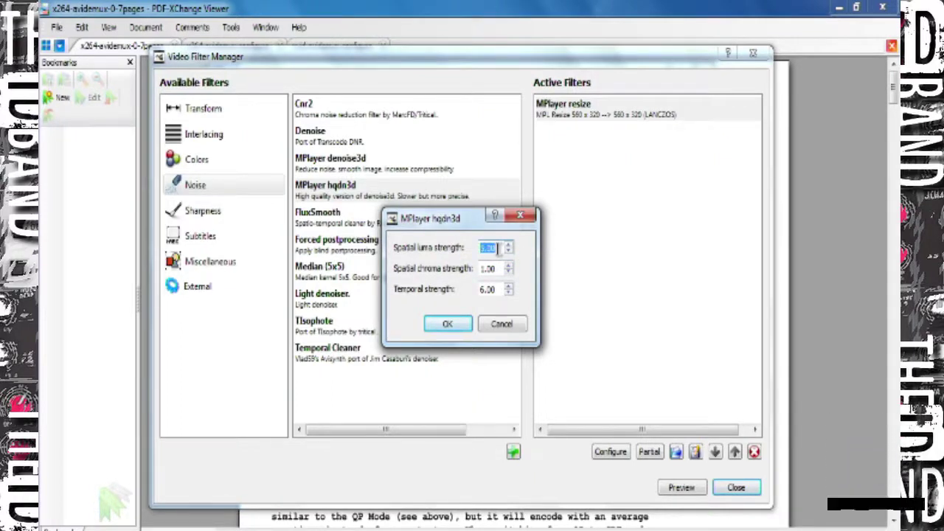
pyautogui.write('5.00')
pyautogui.doubleClick(498, 290)
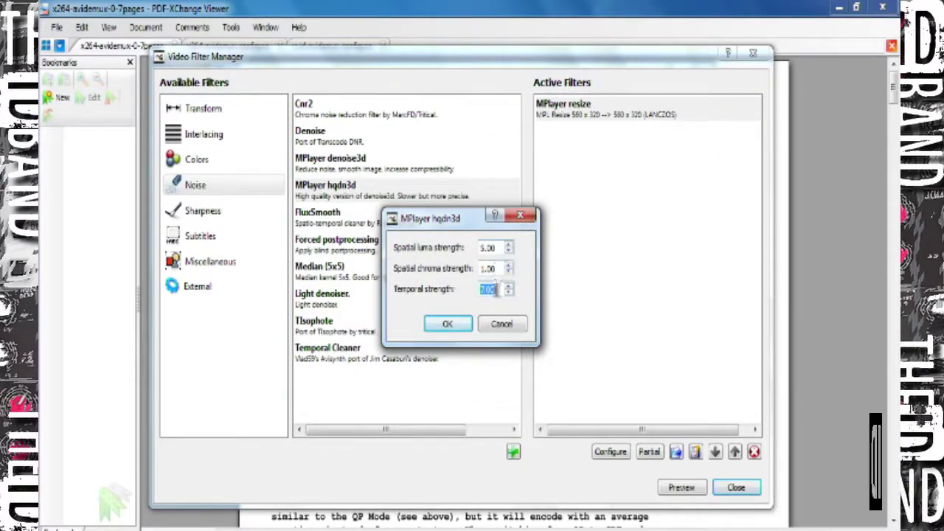
pyautogui.click(457, 329)
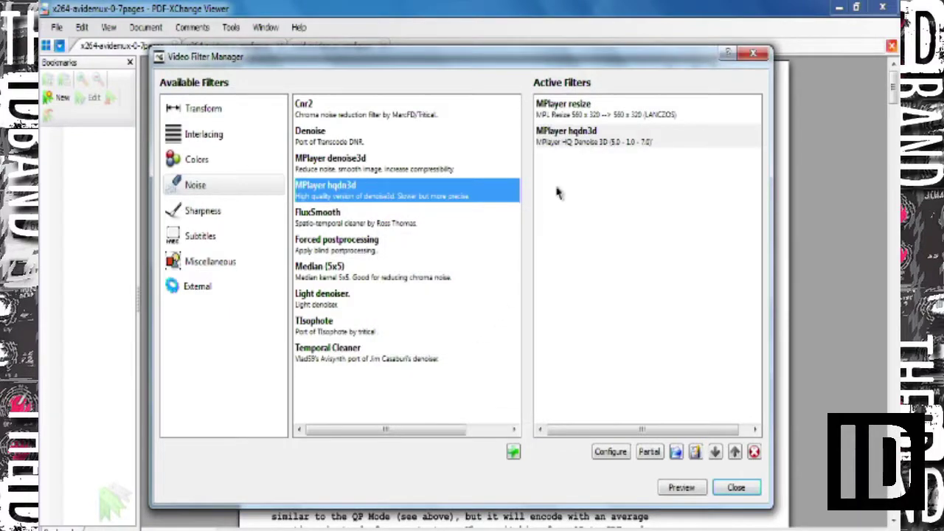
pyautogui.click(219, 263)
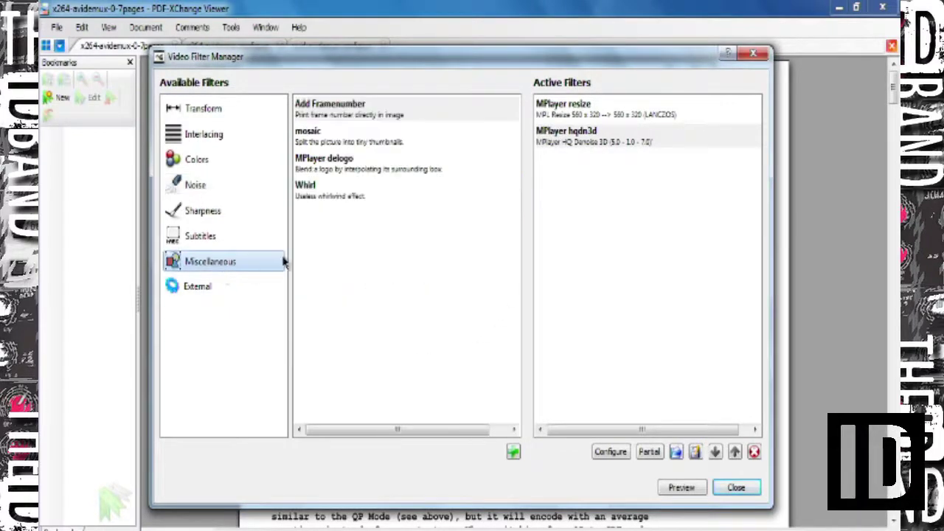
pyautogui.doubleClick(340, 175)
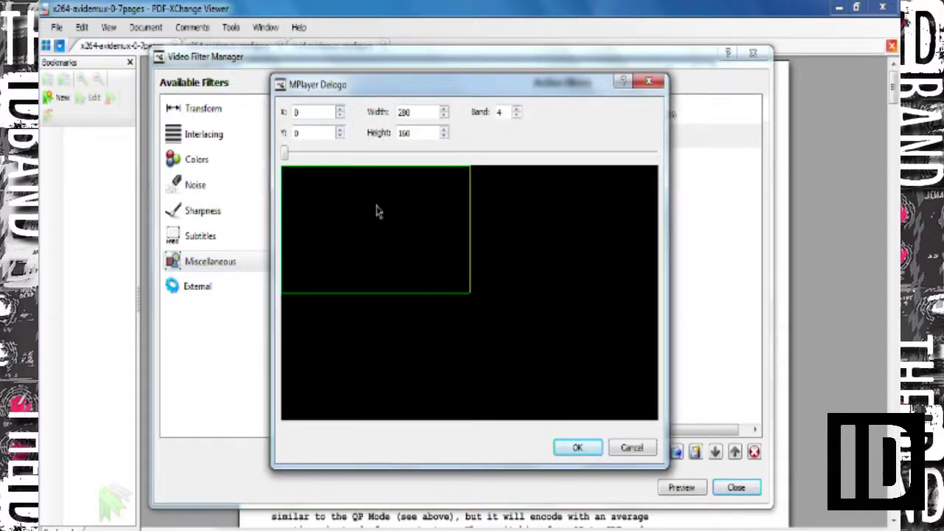
pyautogui.click(631, 447)
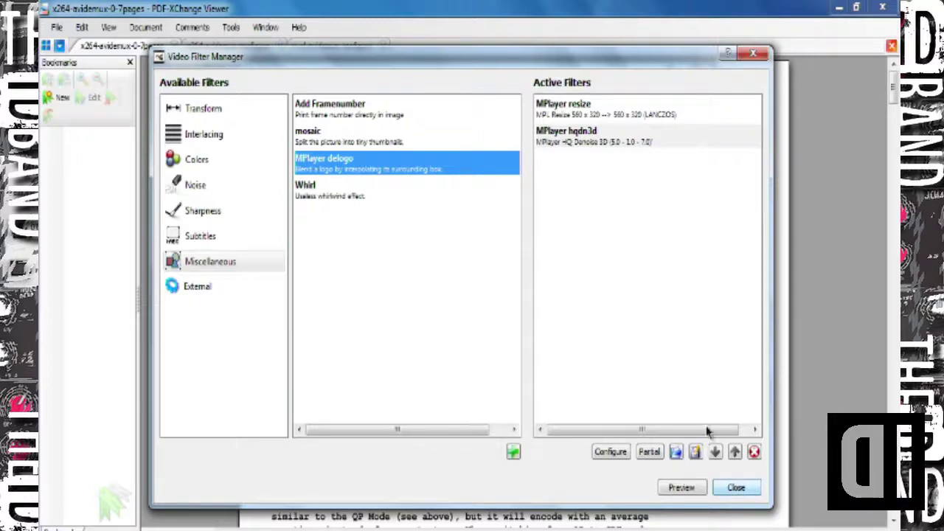
pyautogui.click(584, 118)
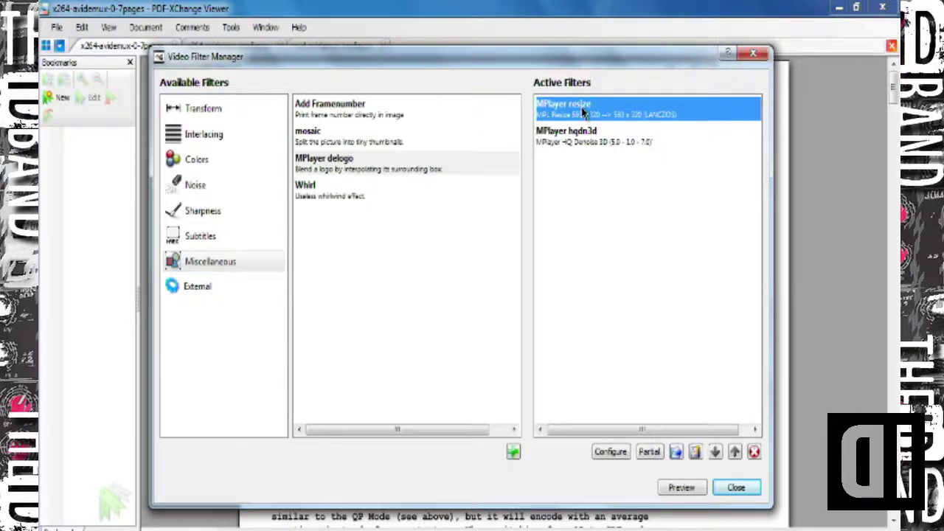
# Close the filter manager, keep MP3 (lame) audio, and cancel its encoder settings unchanged
pyautogui.click(736, 488)
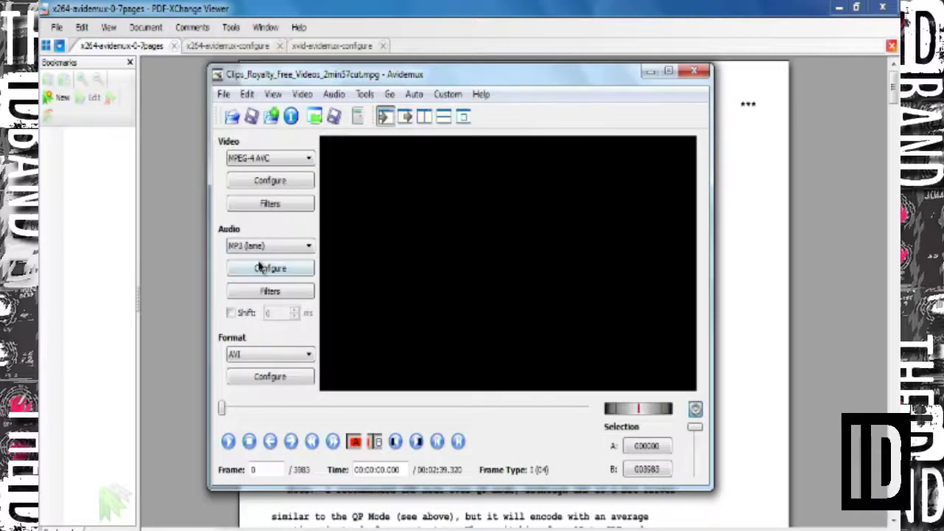
pyautogui.click(267, 248)
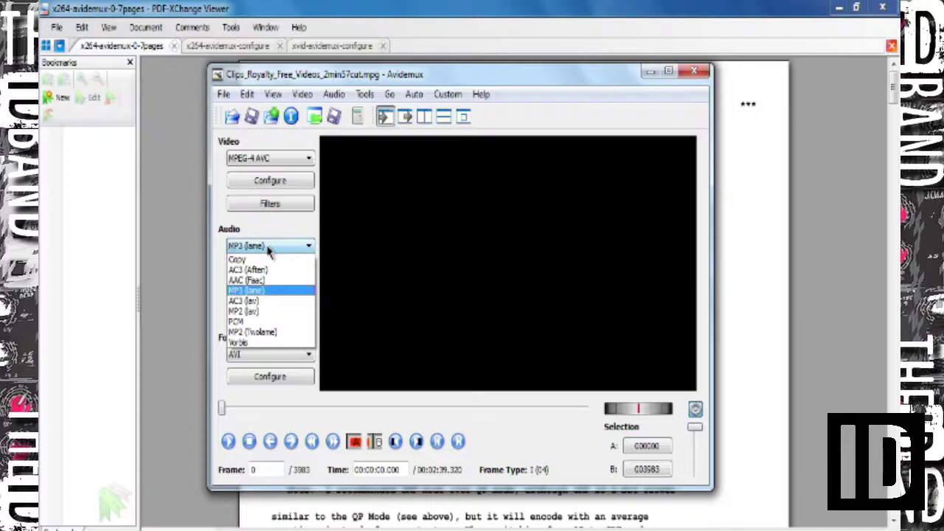
pyautogui.click(253, 293)
pyautogui.click(277, 270)
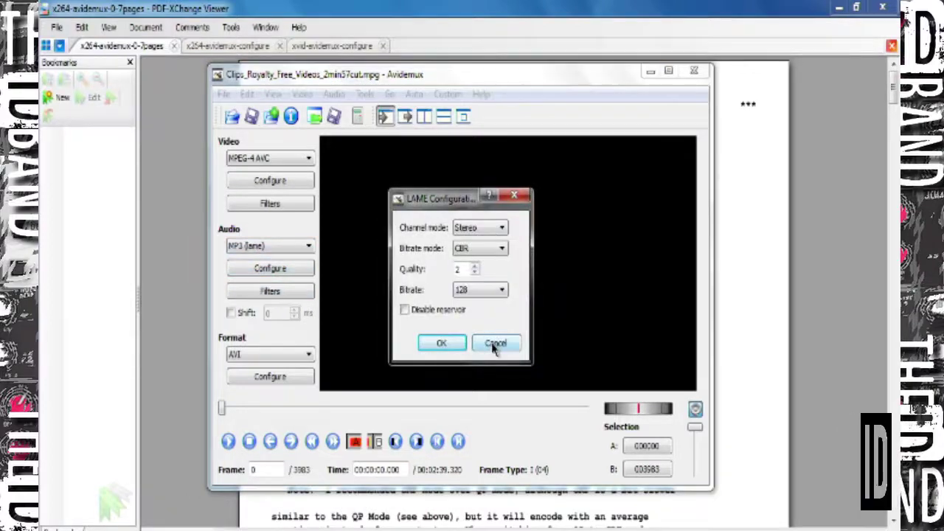
pyautogui.click(494, 345)
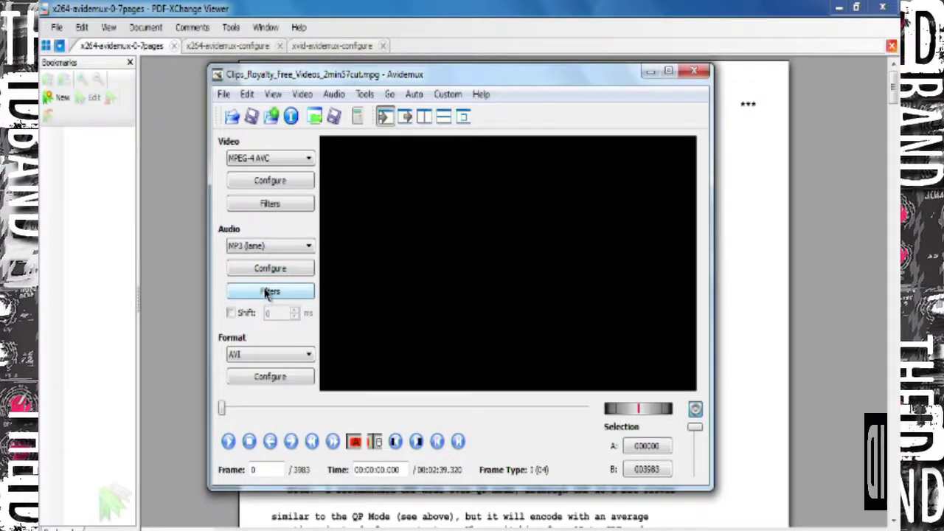
# Open the audio Filters dialog and set the mixer to Stereo
pyautogui.click(268, 293)
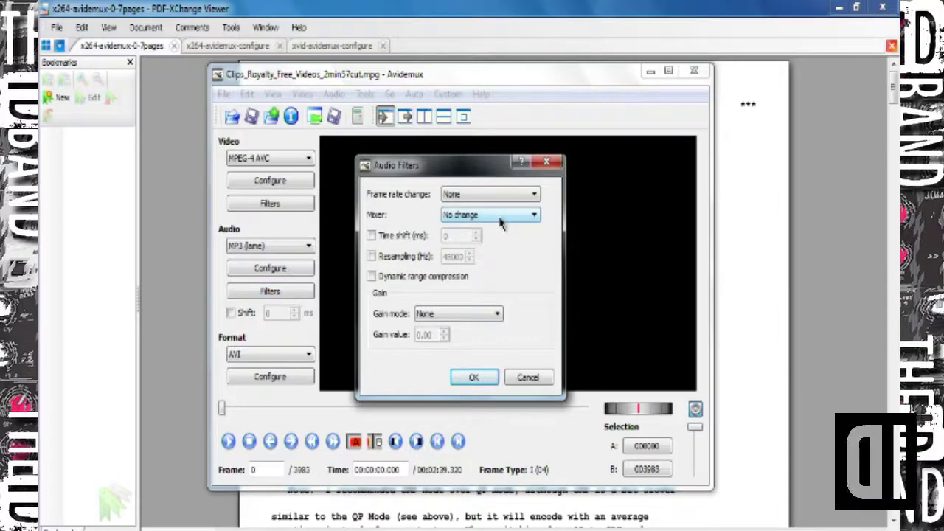
pyautogui.click(836, 9)
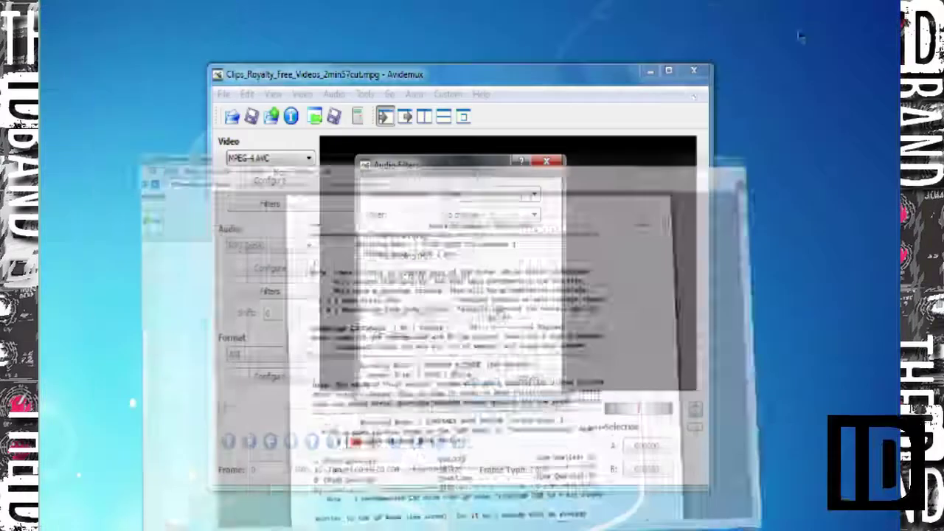
pyautogui.click(535, 215)
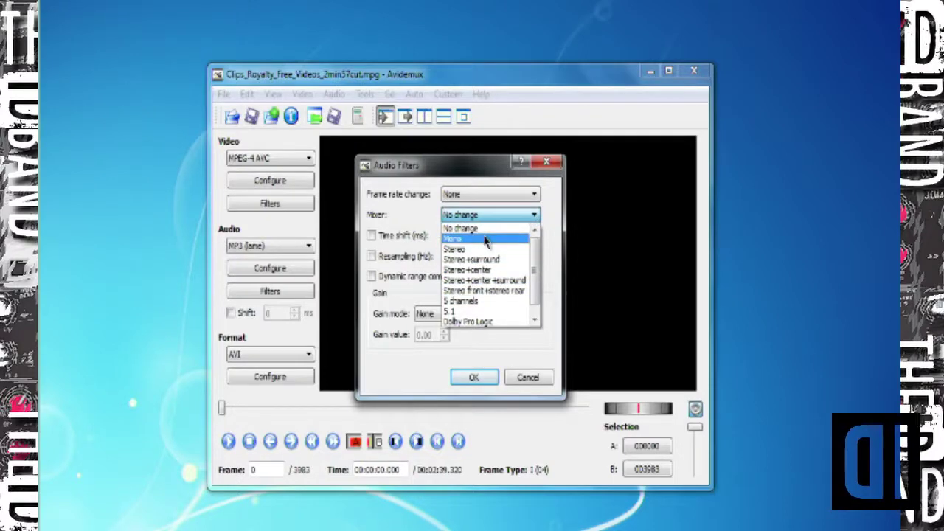
pyautogui.click(457, 251)
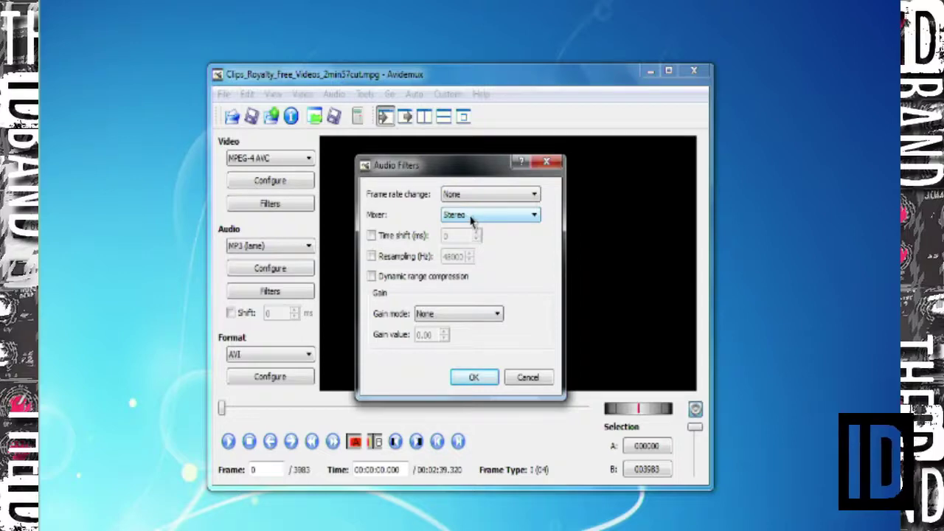
pyautogui.click(473, 218)
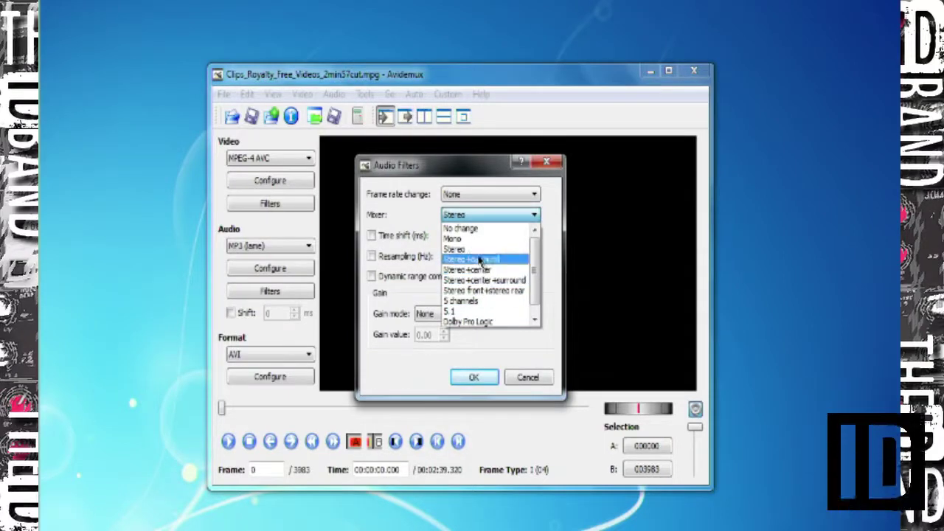
pyautogui.click(478, 219)
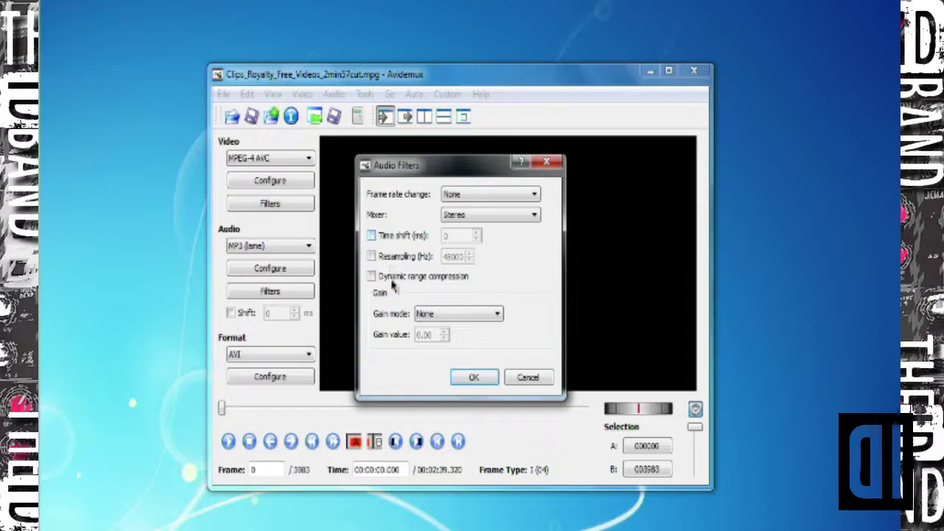
# Switch the audio gain mode to Manual and select the gain value for editing
pyautogui.click(499, 315)
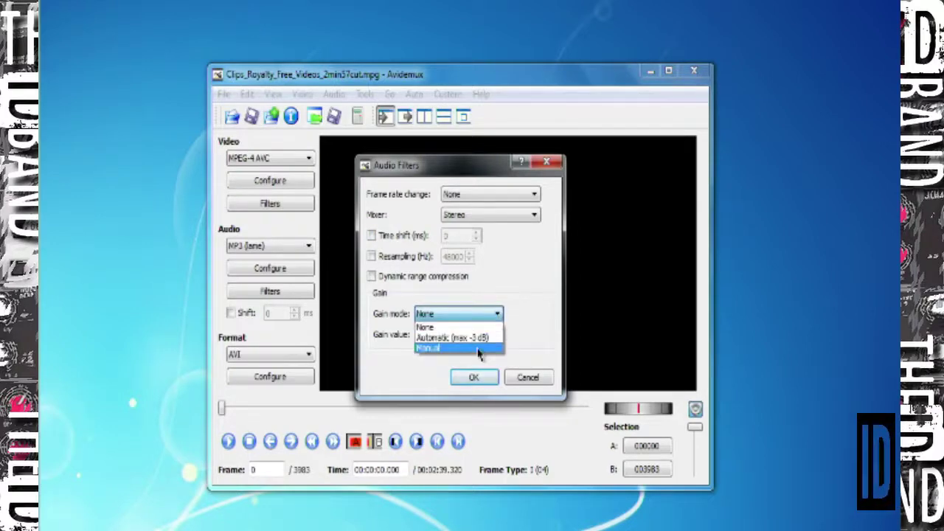
pyautogui.click(523, 304)
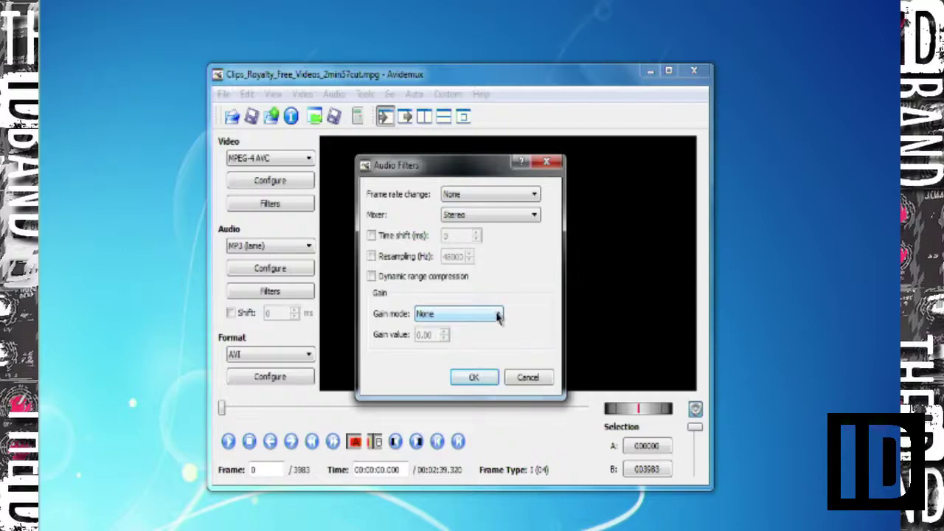
pyautogui.click(498, 315)
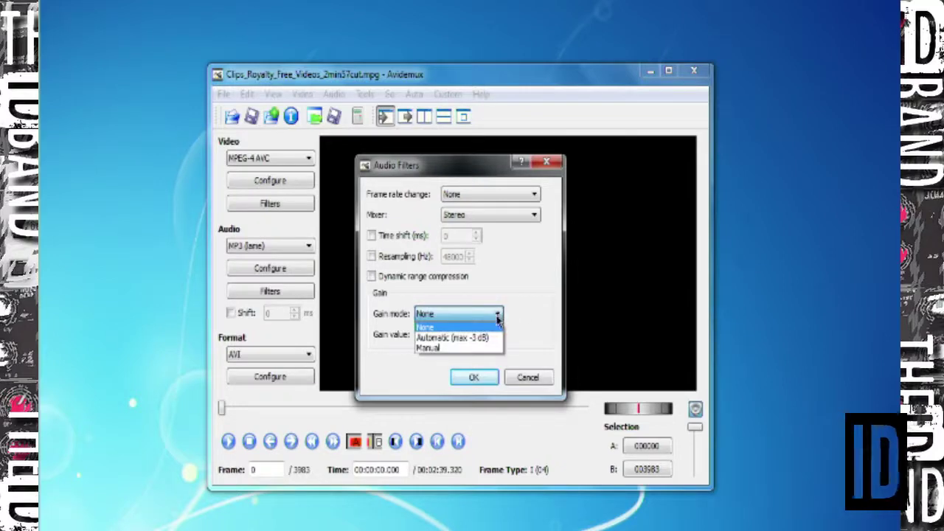
pyautogui.click(434, 347)
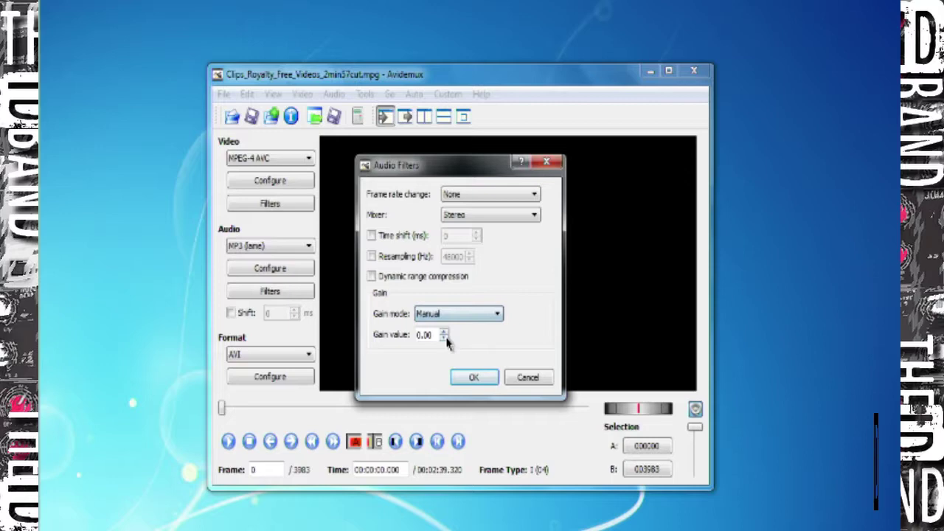
pyautogui.doubleClick(434, 334)
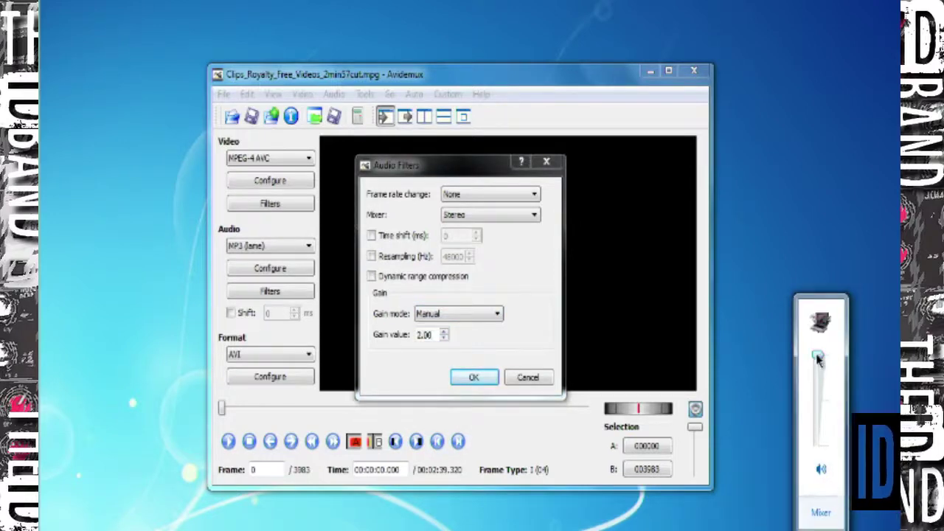
# Lower the System Sounds volume in Windows Volume Mixer, then close the mixer
pyautogui.click(820, 512)
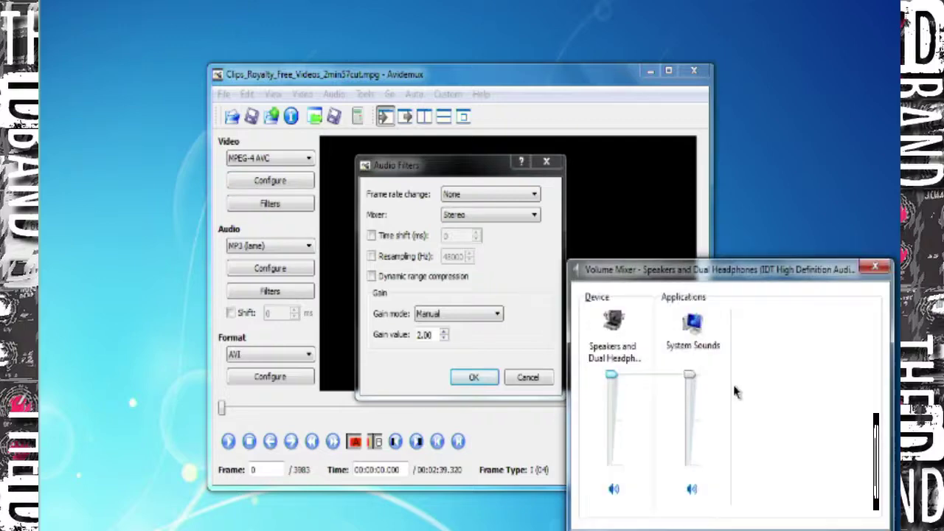
pyautogui.moveTo(689, 376); pyautogui.dragTo(690, 442)
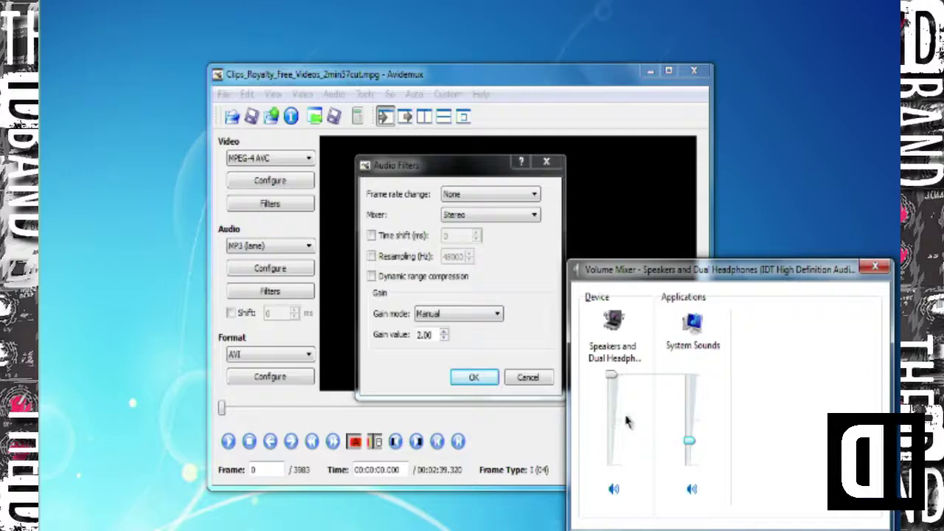
pyautogui.click(876, 267)
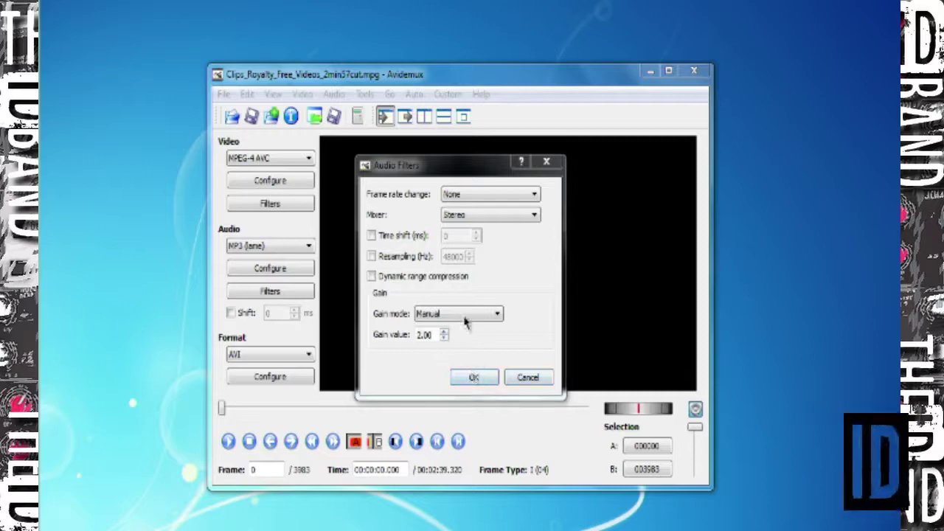
# Reset the audio gain mode to None and accept the audio filters with Stereo mixing
pyautogui.click(465, 315)
pyautogui.click(458, 326)
pyautogui.click(483, 379)
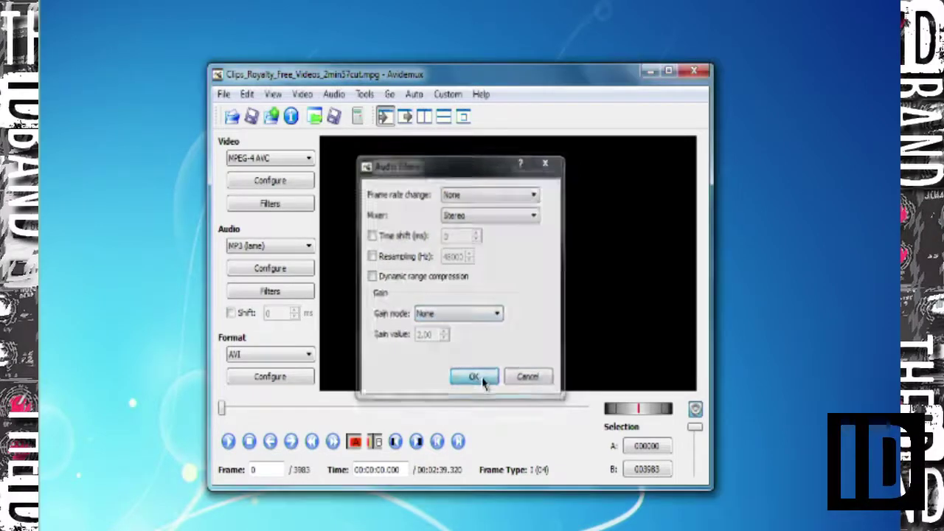
pyautogui.click(276, 293)
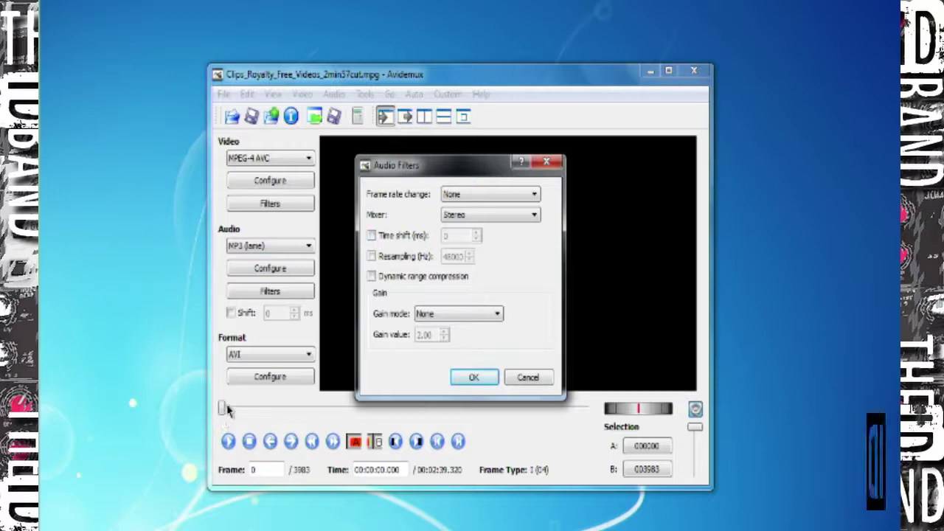
pyautogui.click(527, 378)
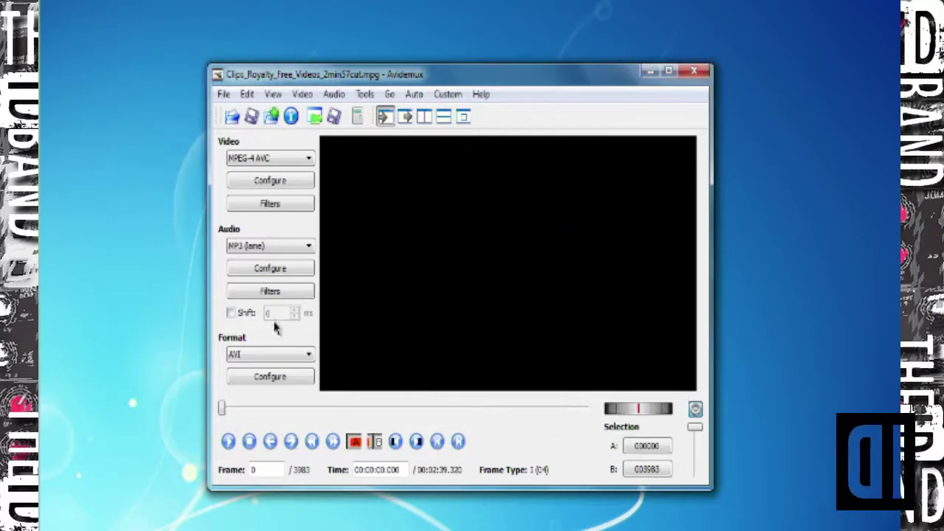
# Change the output container format from AVI to MP4
pyautogui.click(249, 357)
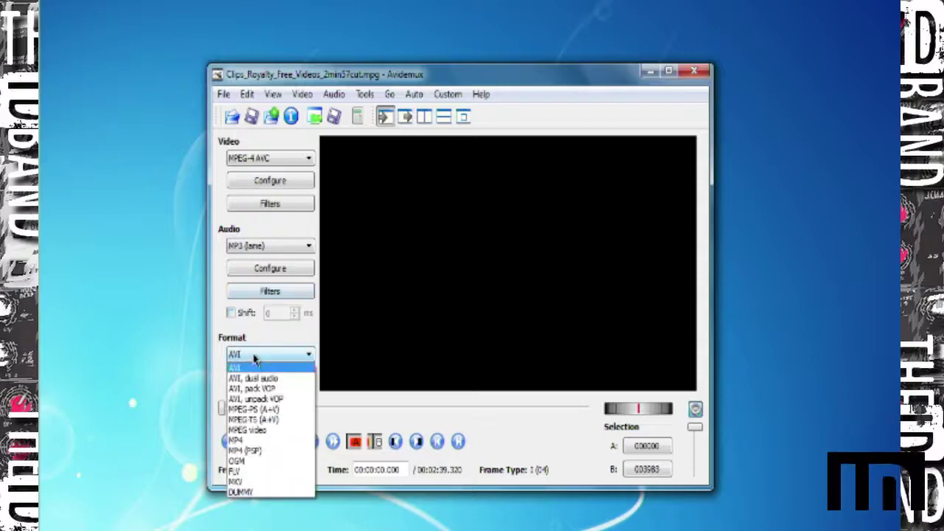
pyautogui.click(248, 442)
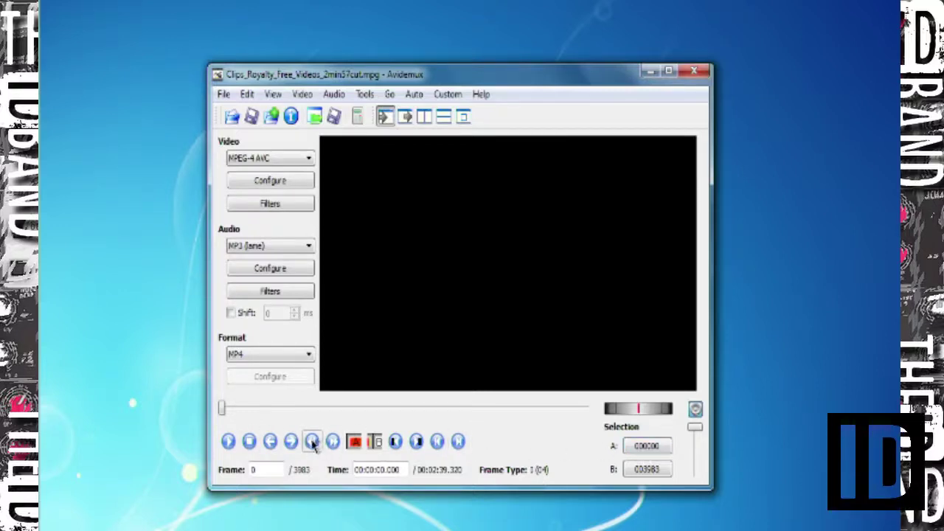
pyautogui.click(224, 94)
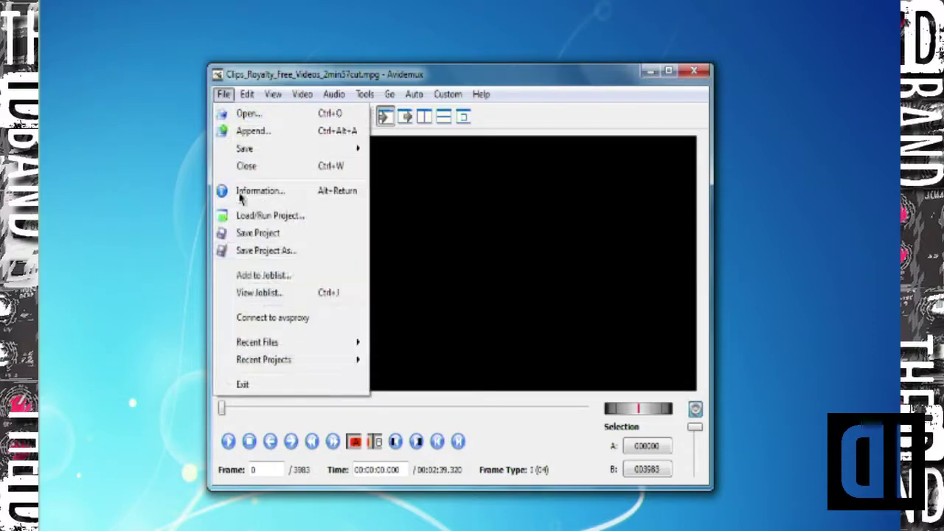
pyautogui.click(267, 252)
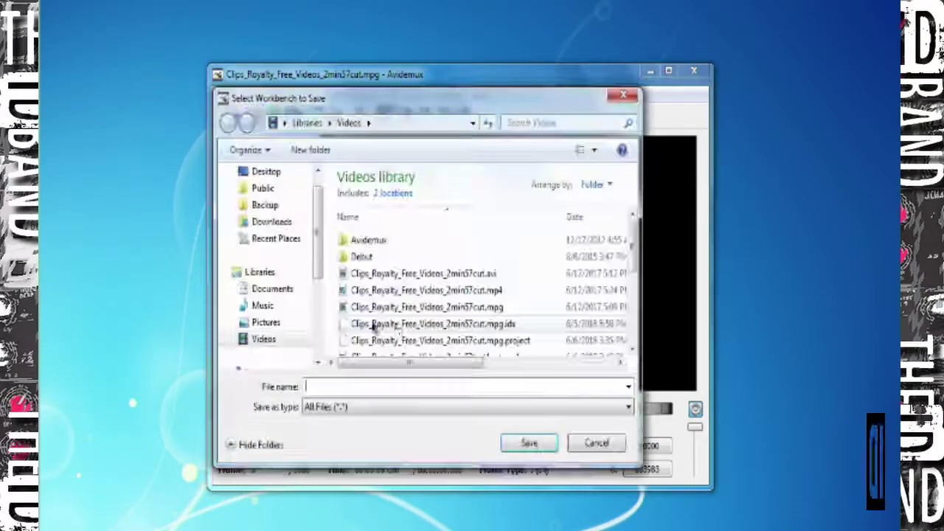
pyautogui.click(449, 308)
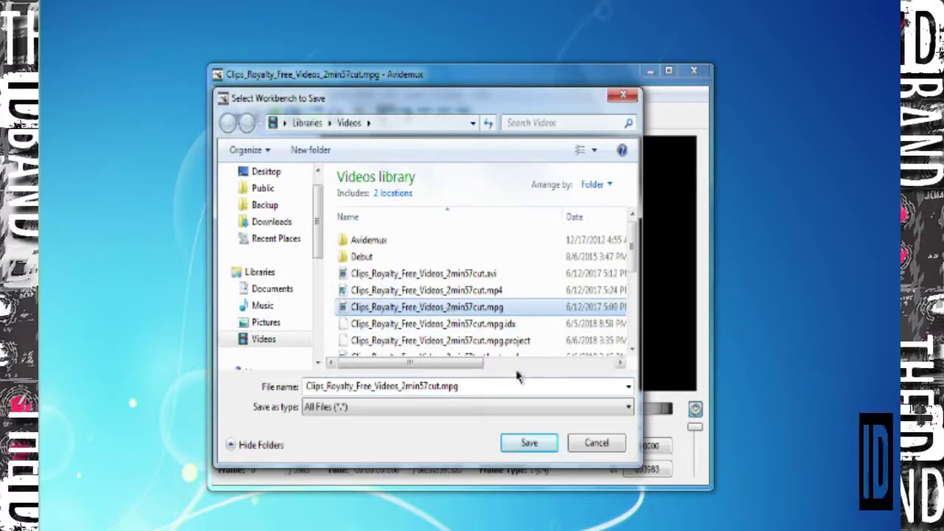
pyautogui.click(469, 386)
pyautogui.click(465, 389)
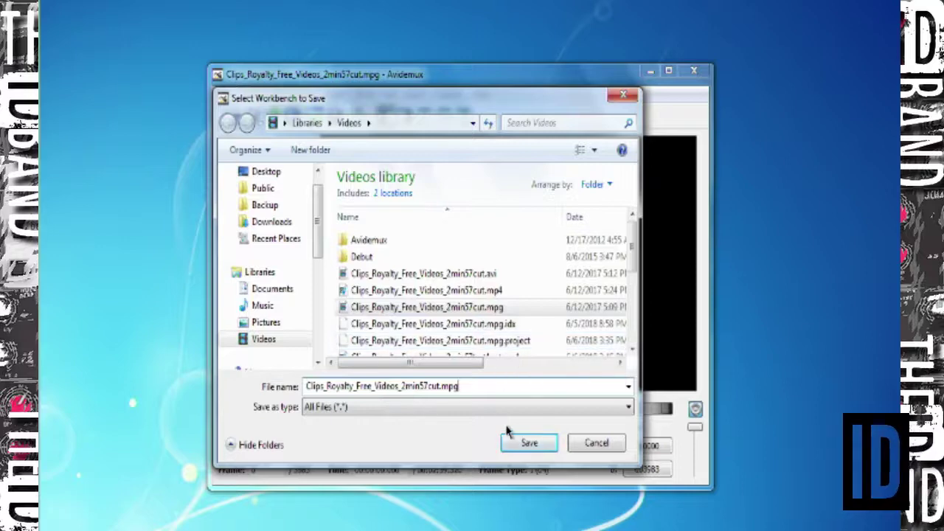
pyautogui.click(598, 443)
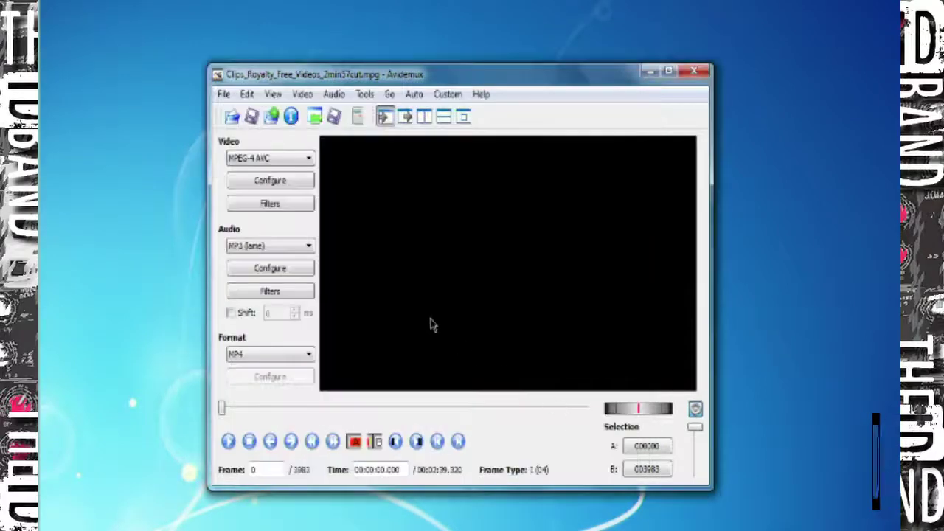
pyautogui.click(275, 207)
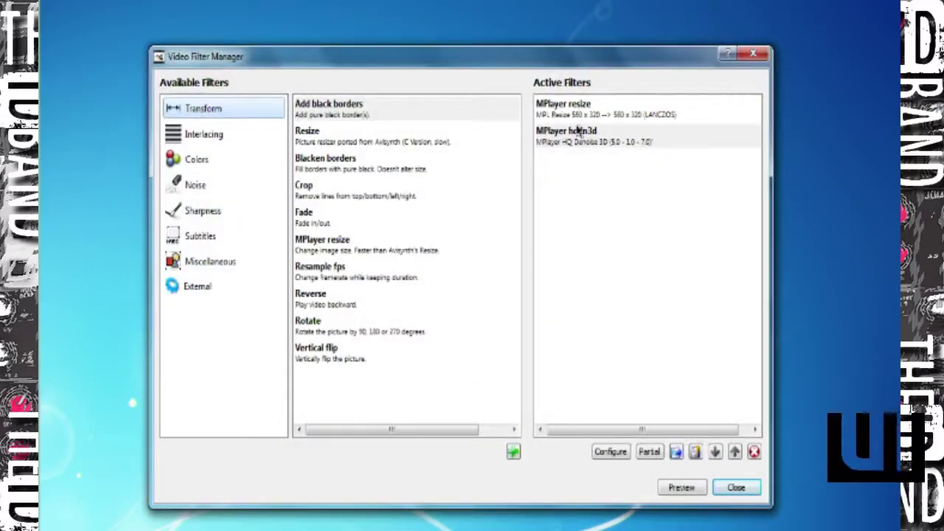
pyautogui.click(736, 487)
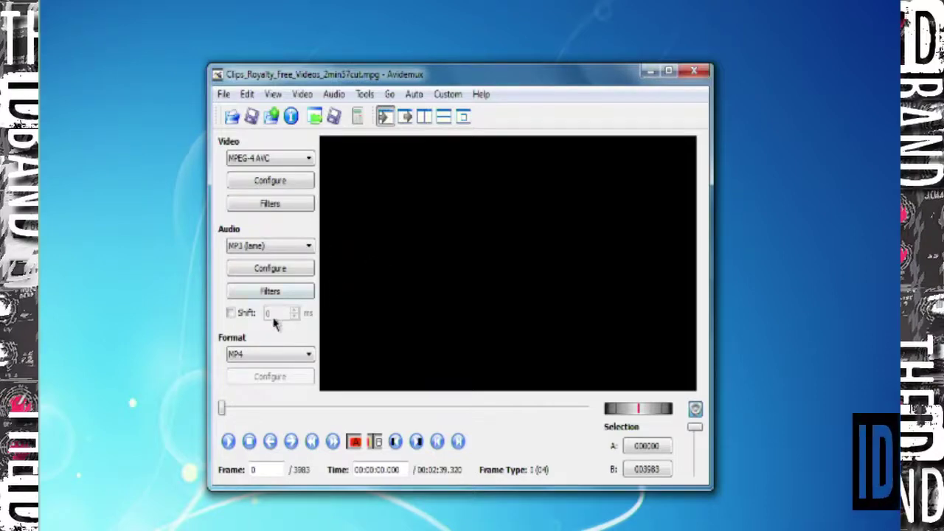
pyautogui.click(224, 94)
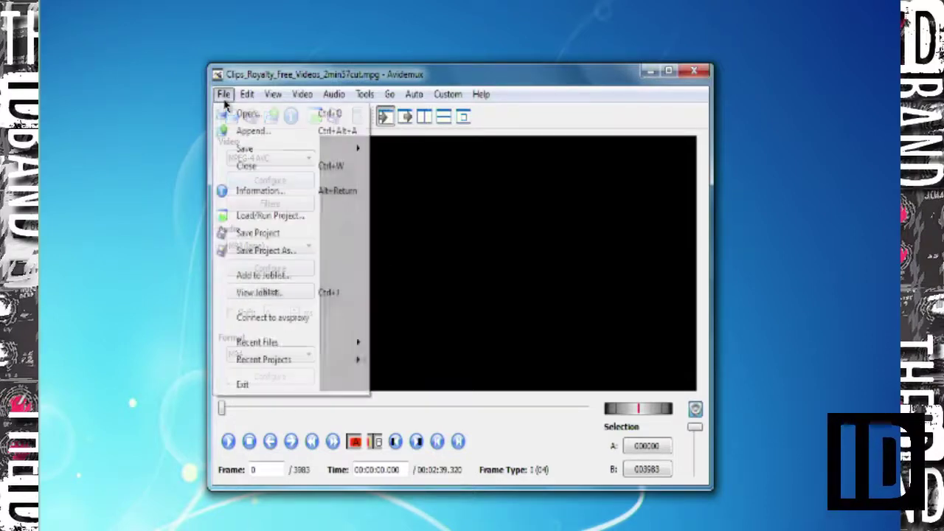
pyautogui.click(268, 294)
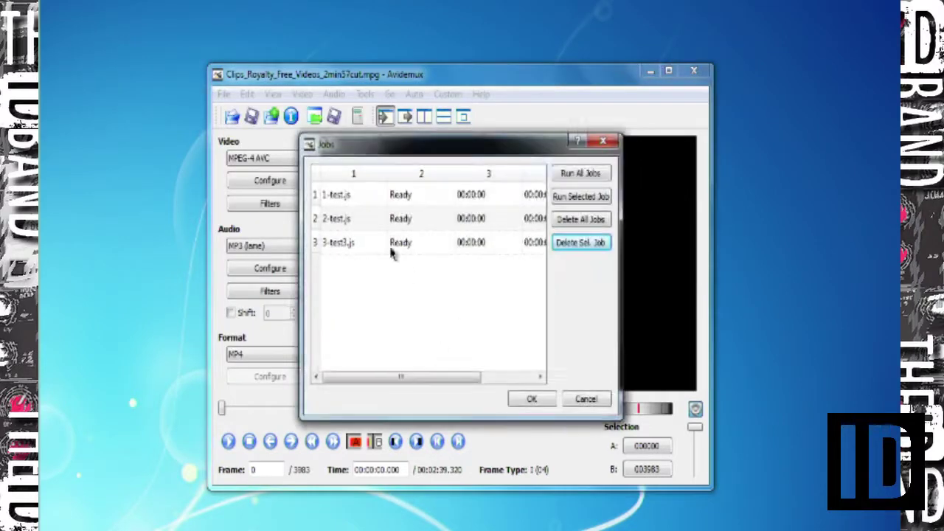
pyautogui.click(590, 401)
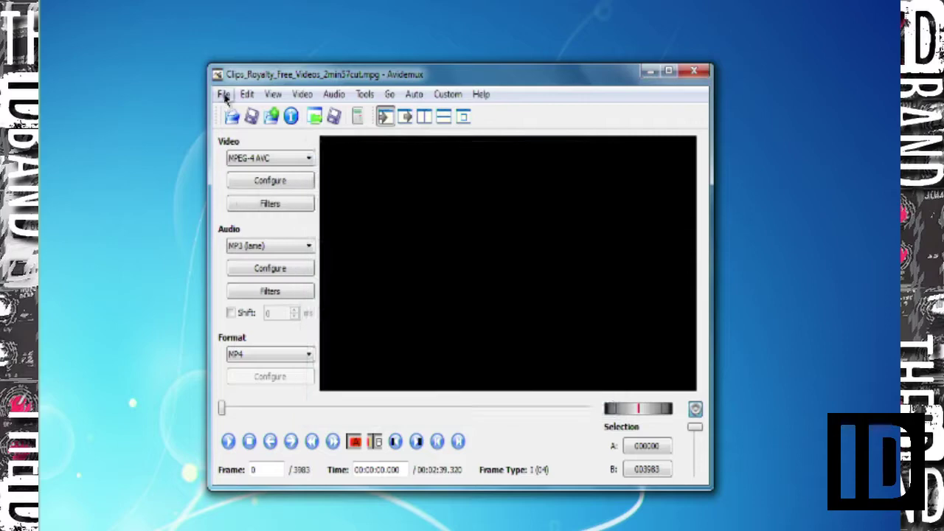
pyautogui.click(224, 93)
pyautogui.click(263, 276)
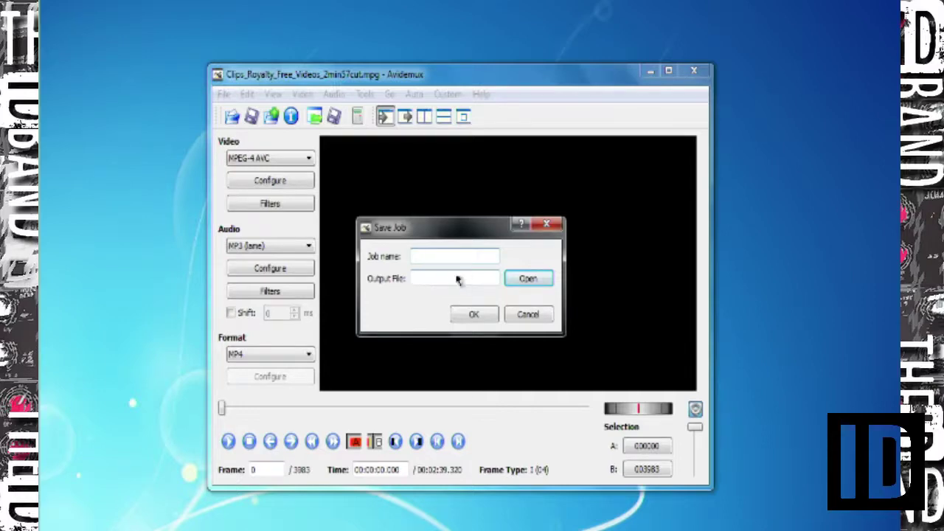
pyautogui.click(528, 314)
pyautogui.click(222, 93)
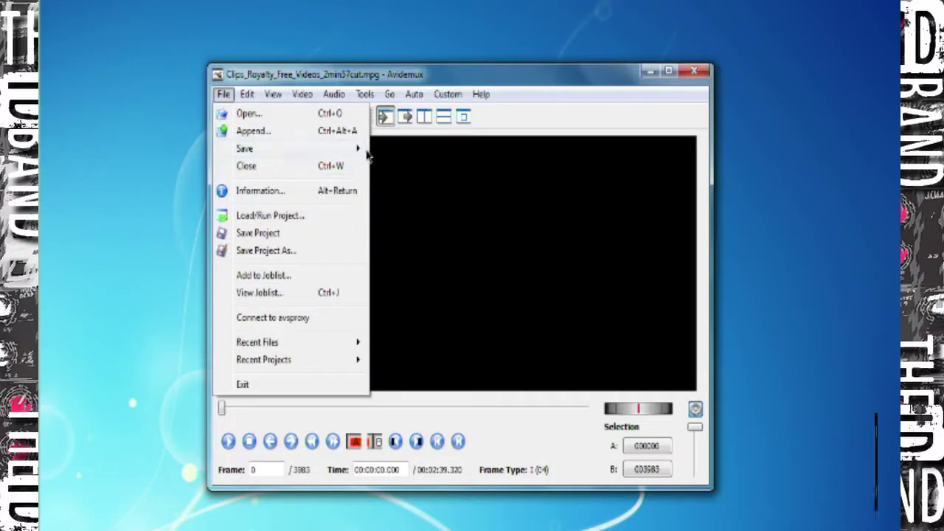
pyautogui.click(394, 153)
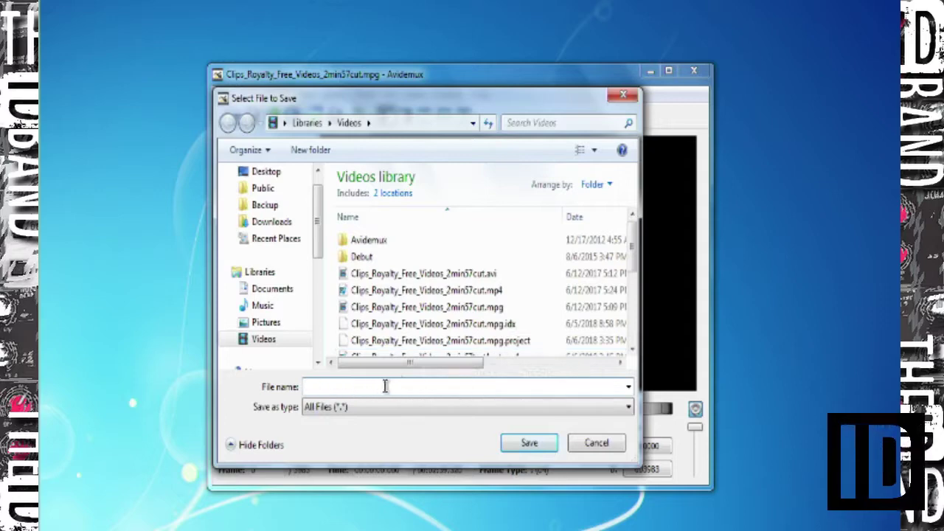
pyautogui.click(596, 443)
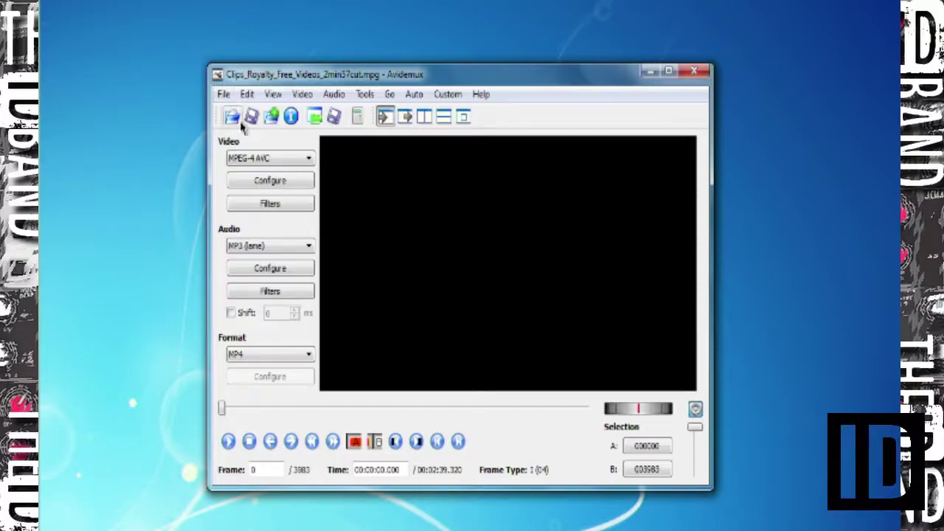
pyautogui.click(224, 95)
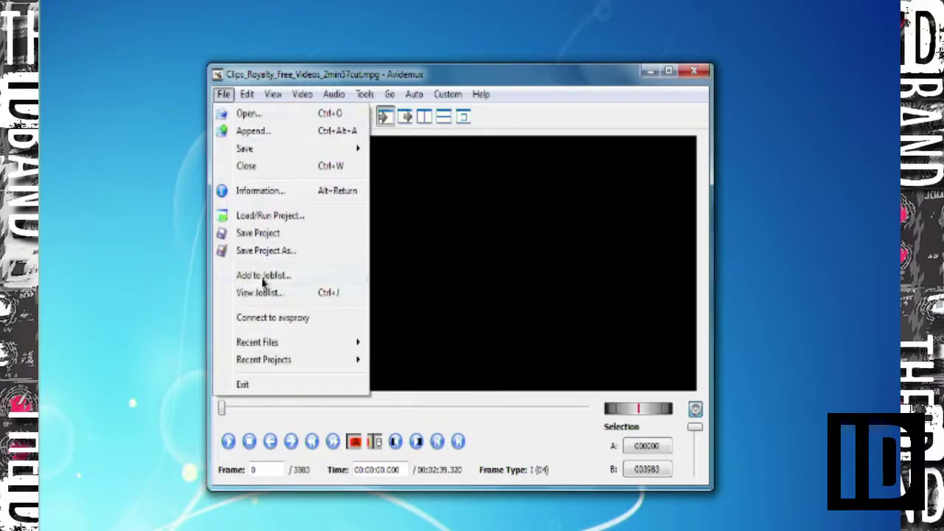
pyautogui.click(480, 95)
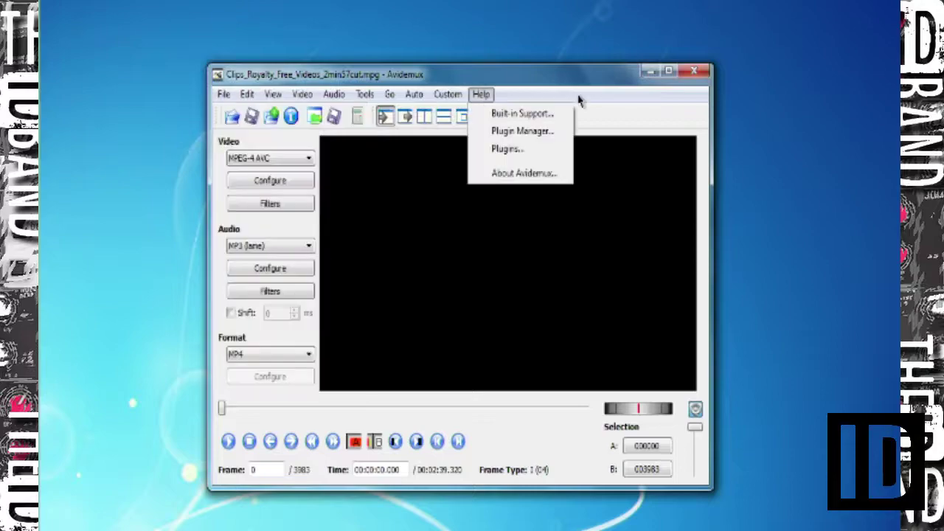
# Read through the x264-avidemux-configure guide in PDF-XChange Viewer, then minimize the viewer
pyautogui.click(597, 90)
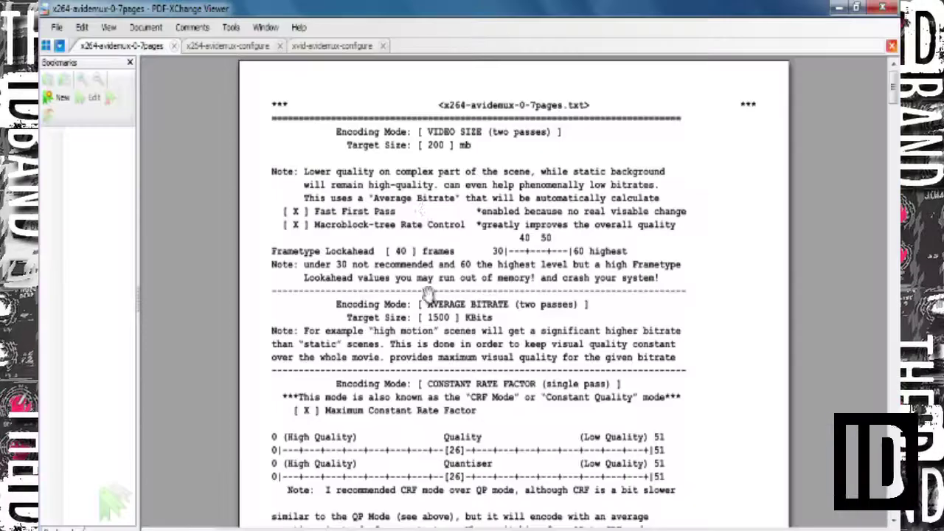
pyautogui.scroll(-5, 306, 184)
pyautogui.scroll(5, 280, 133)
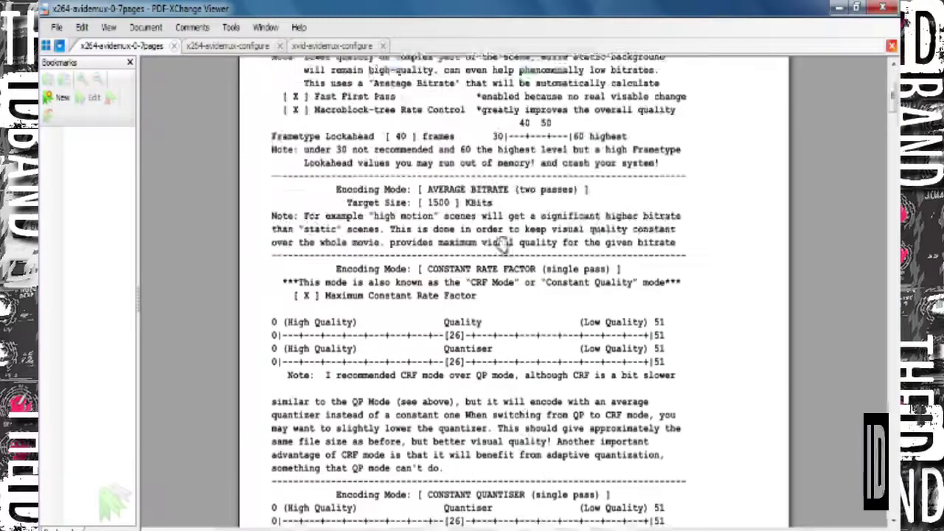
pyautogui.click(235, 47)
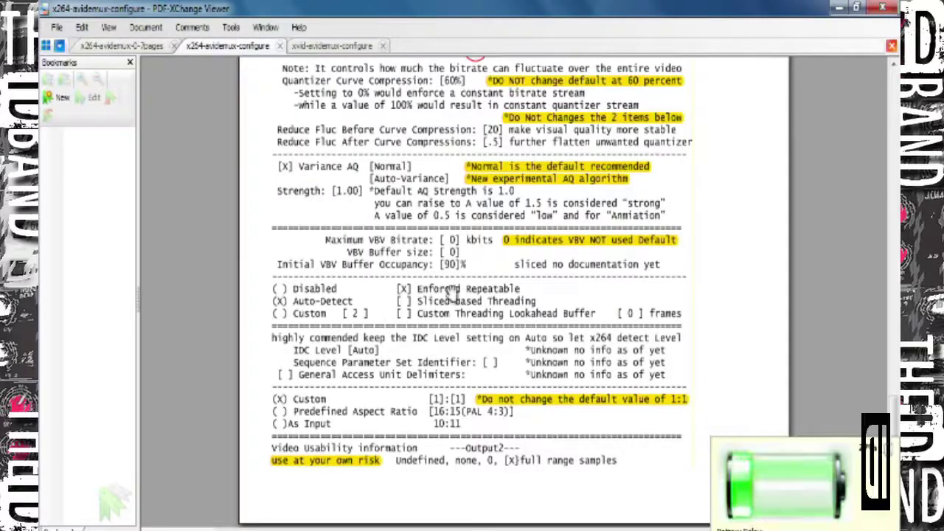
pyautogui.scroll(5, 474, 305)
pyautogui.scroll(10, 474, 305)
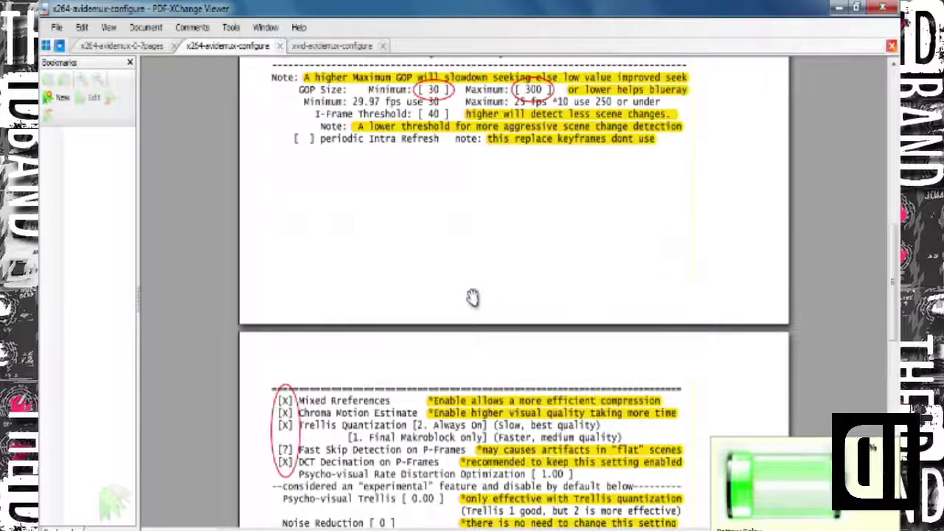
pyautogui.scroll(-1, 468, 286)
pyautogui.scroll(1, 472, 284)
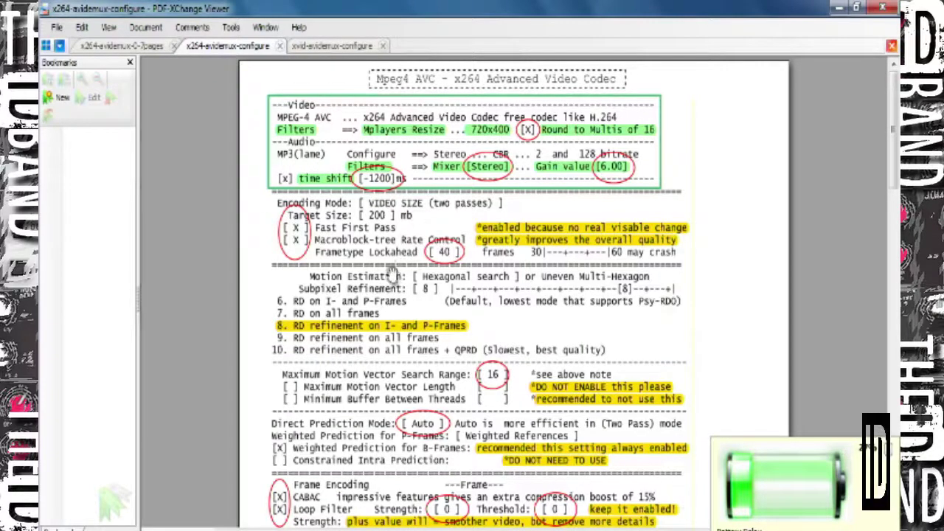
pyautogui.scroll(-10, 360, 273)
pyautogui.scroll(8, 360, 273)
pyautogui.scroll(2, 360, 273)
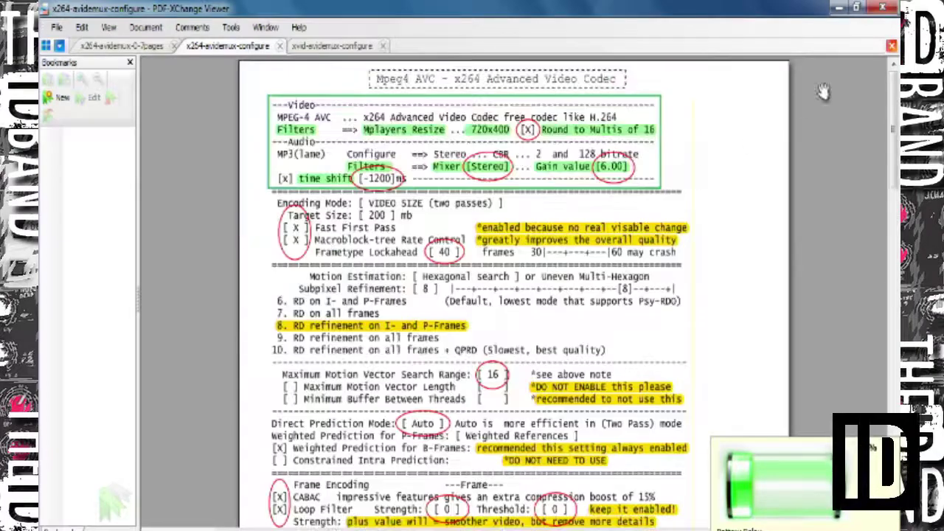
pyautogui.click(840, 10)
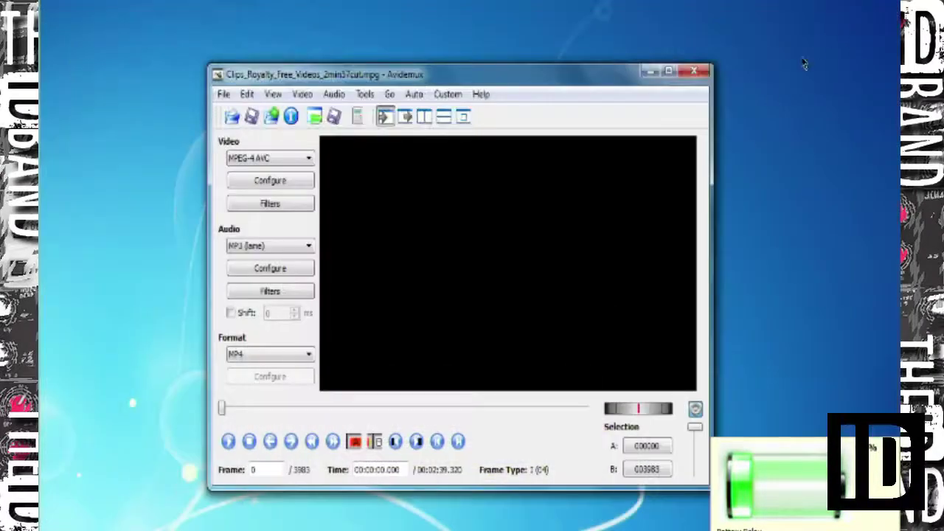